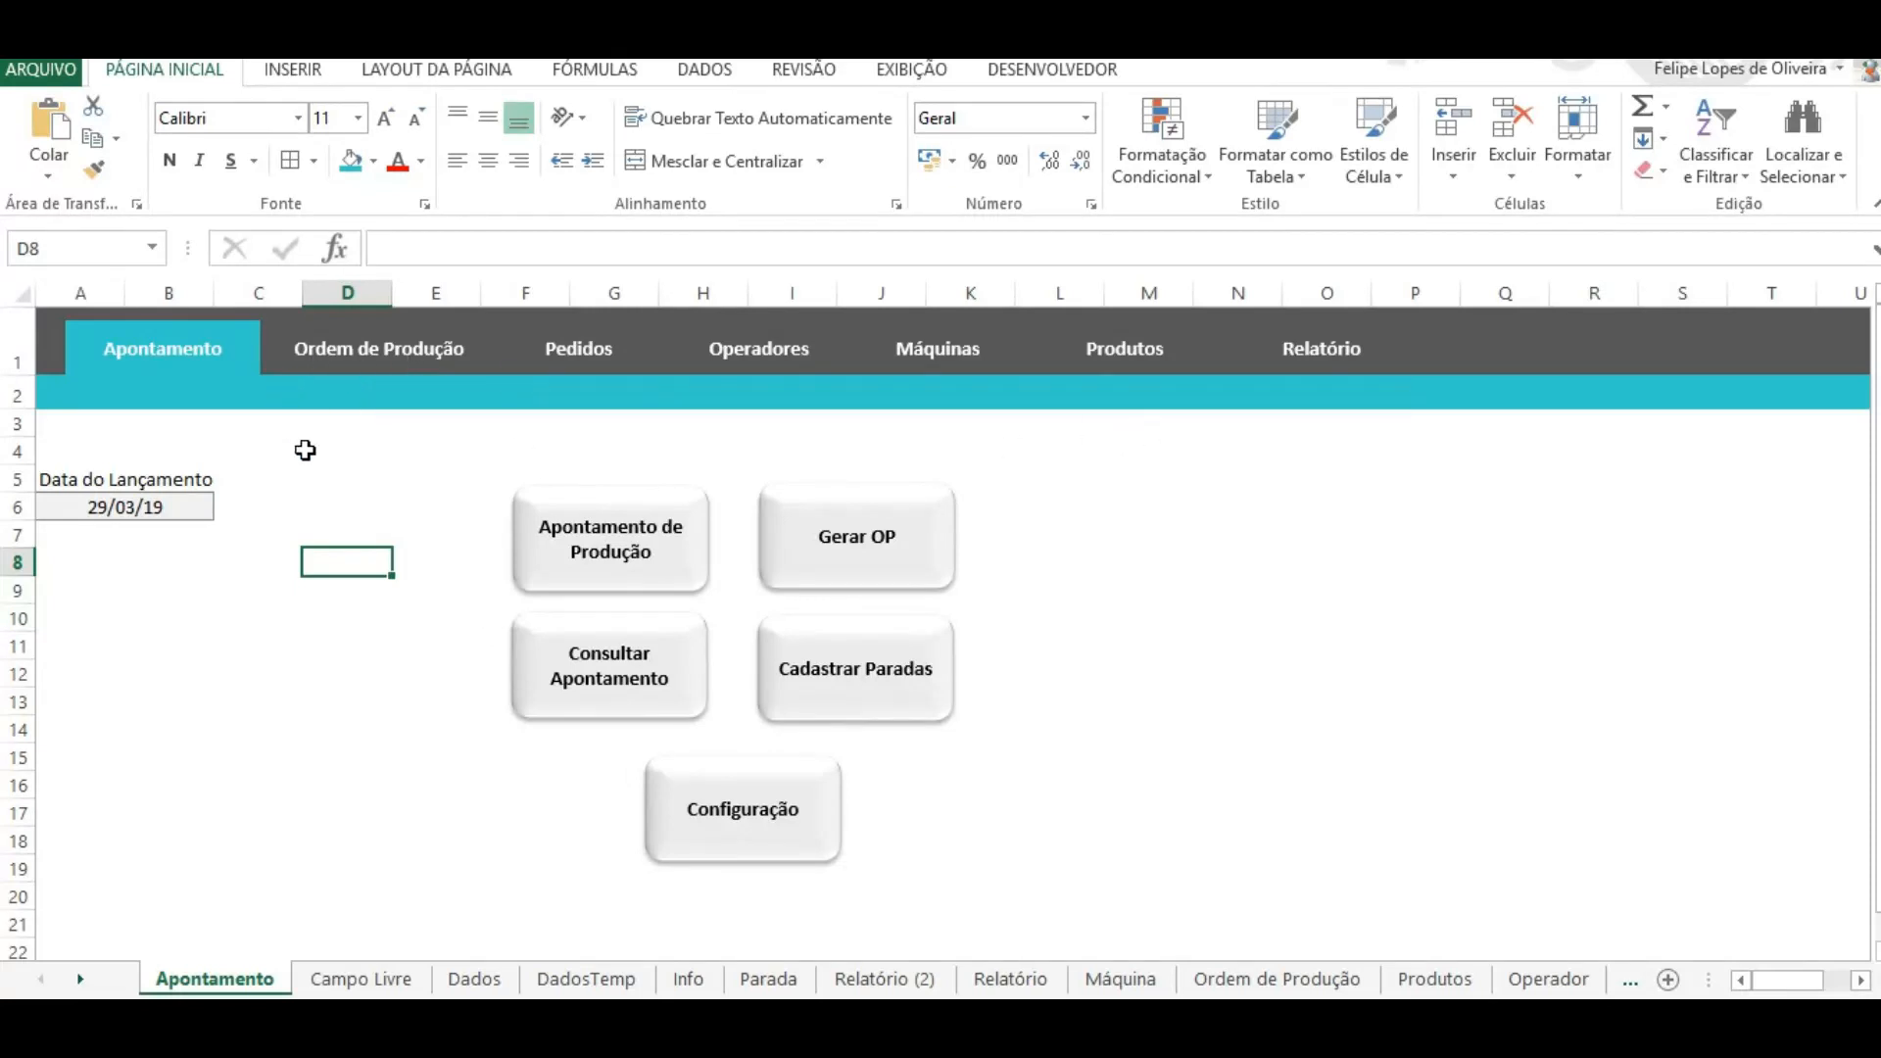
Step: Look through the Ordem de Produção, Pedidos, Operadores, Máquinas, Produtos and Relatório sheets, ending back on Apontamento
click(362, 372)
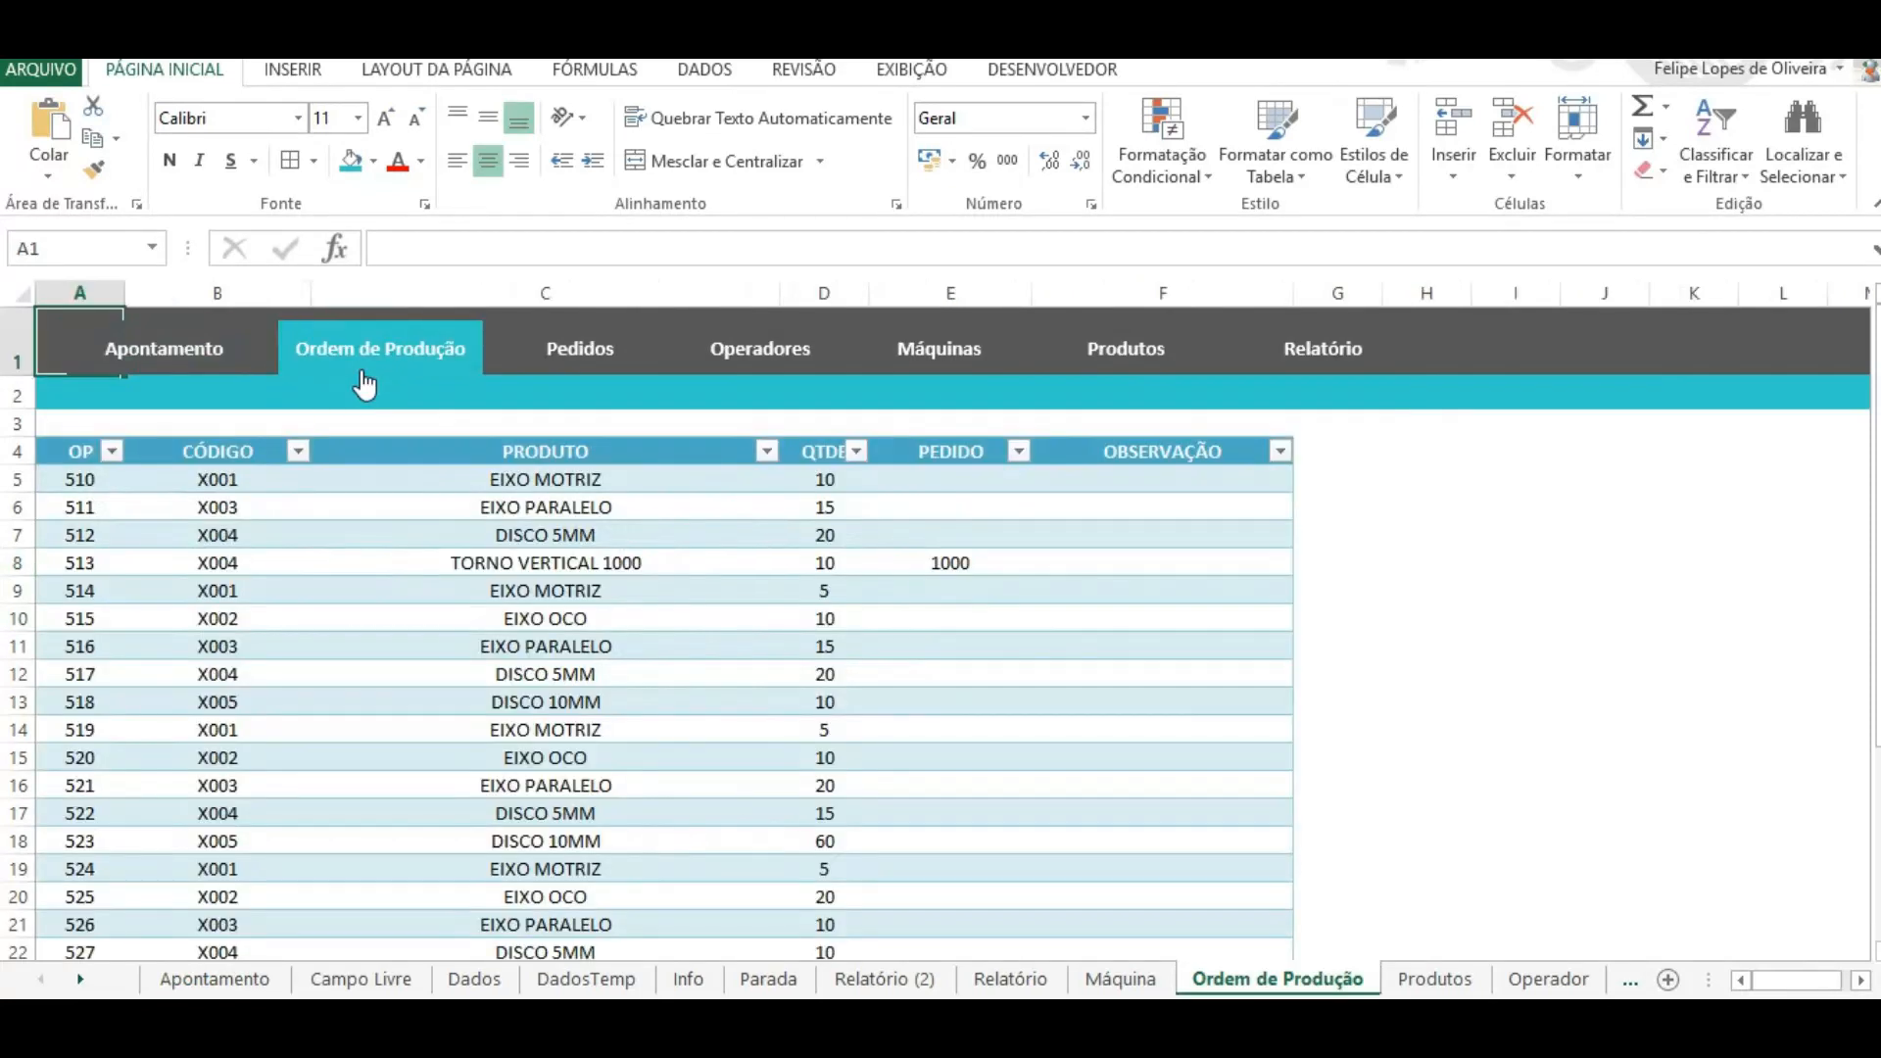
click(589, 355)
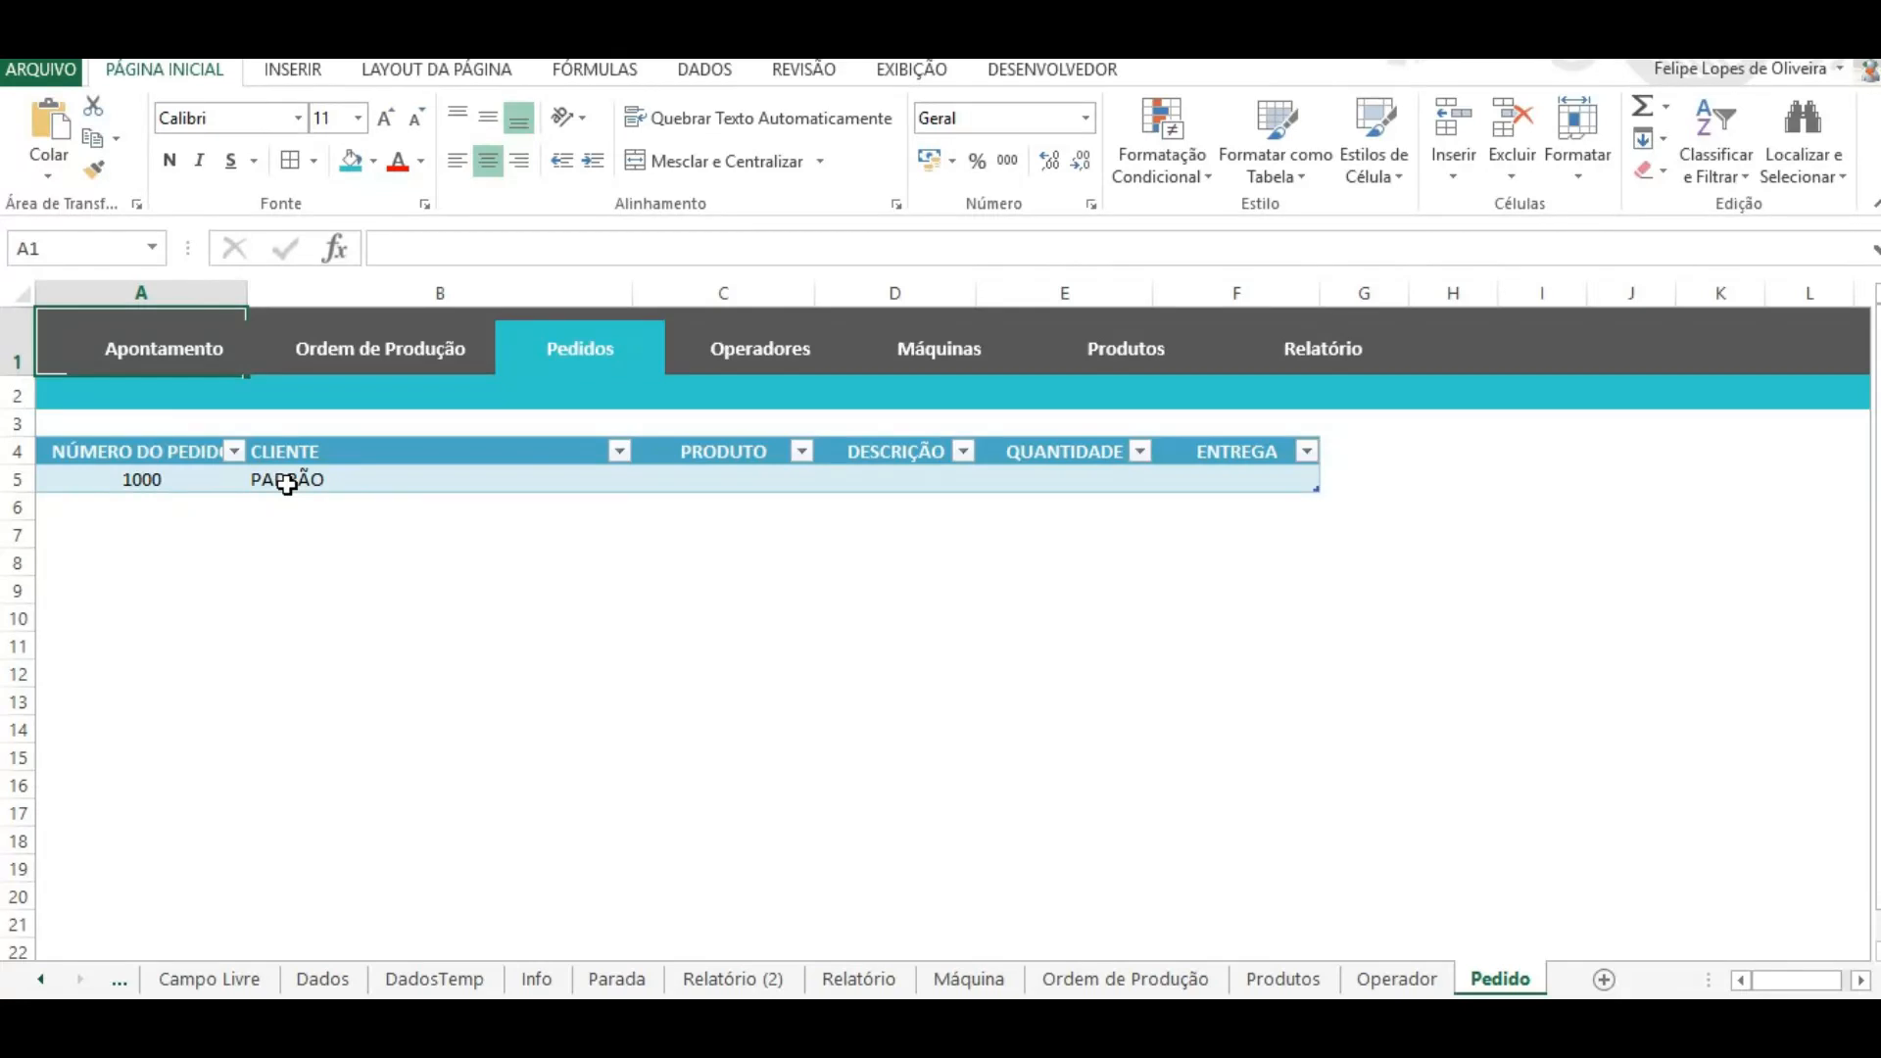
click(769, 365)
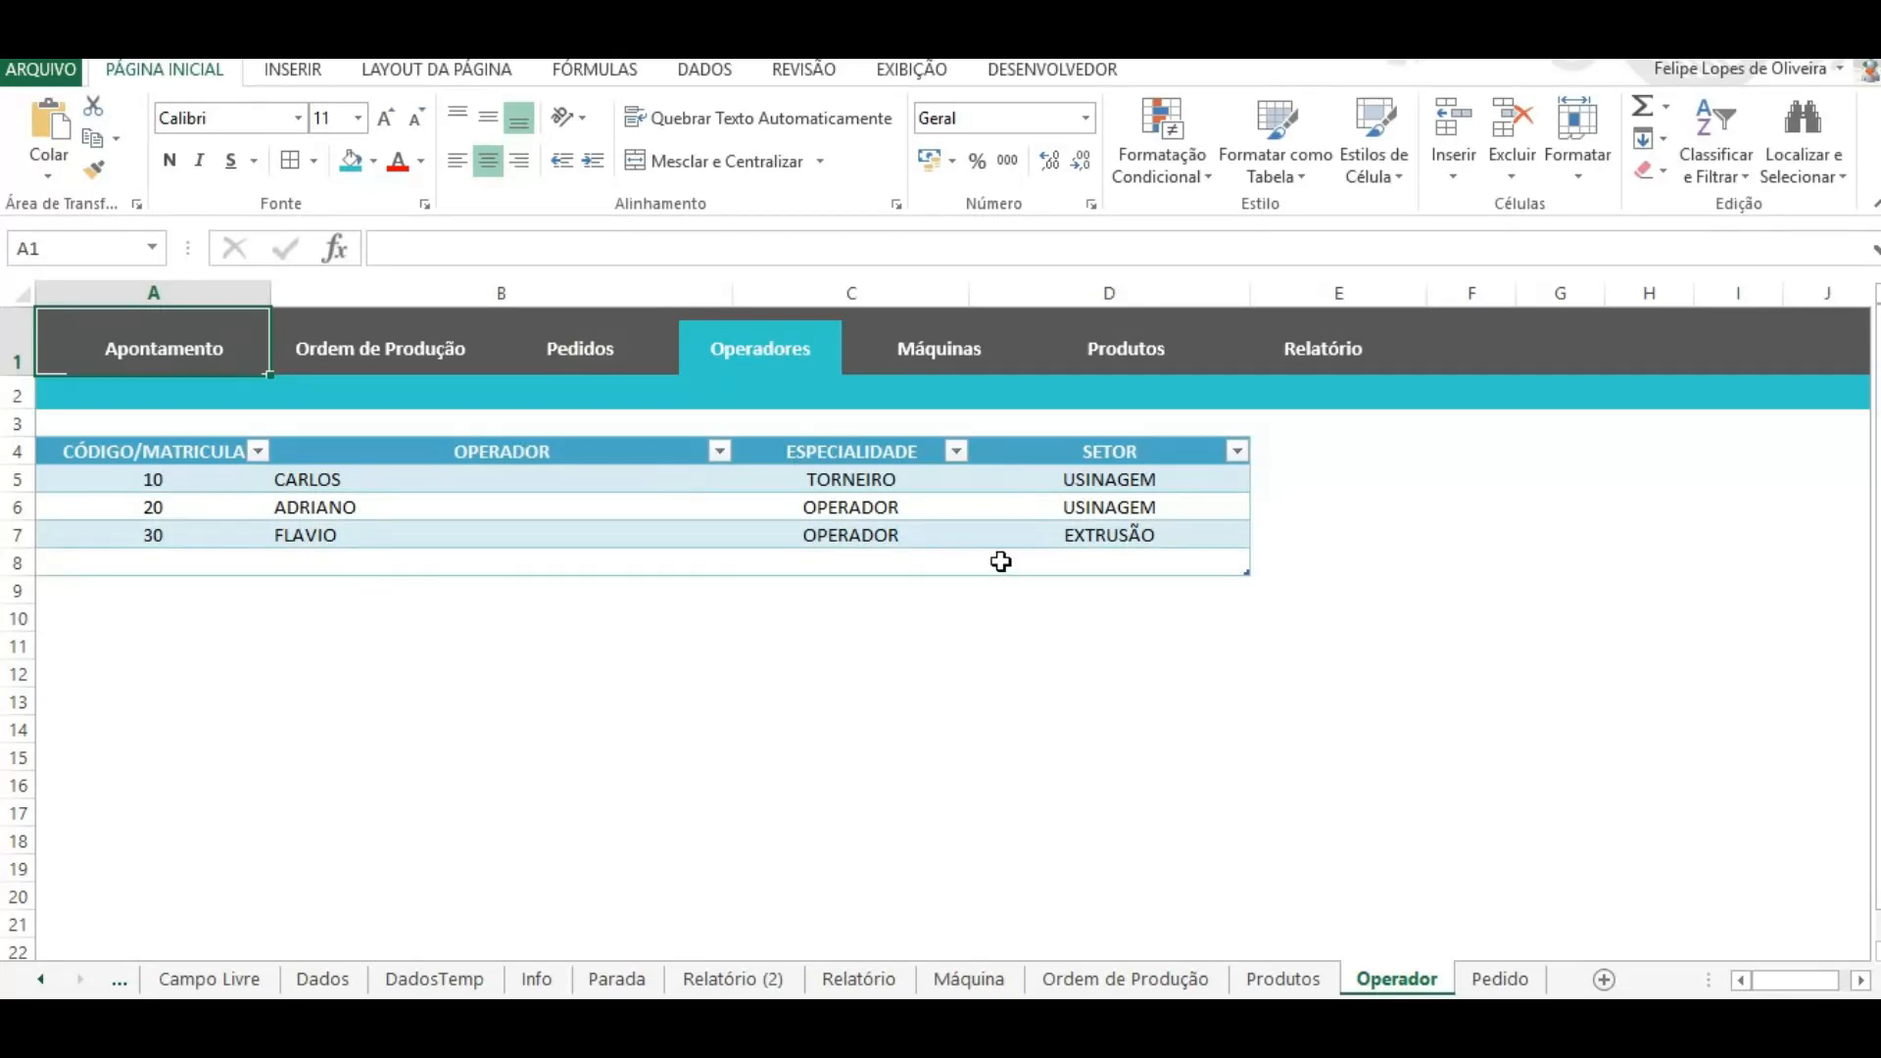
click(948, 368)
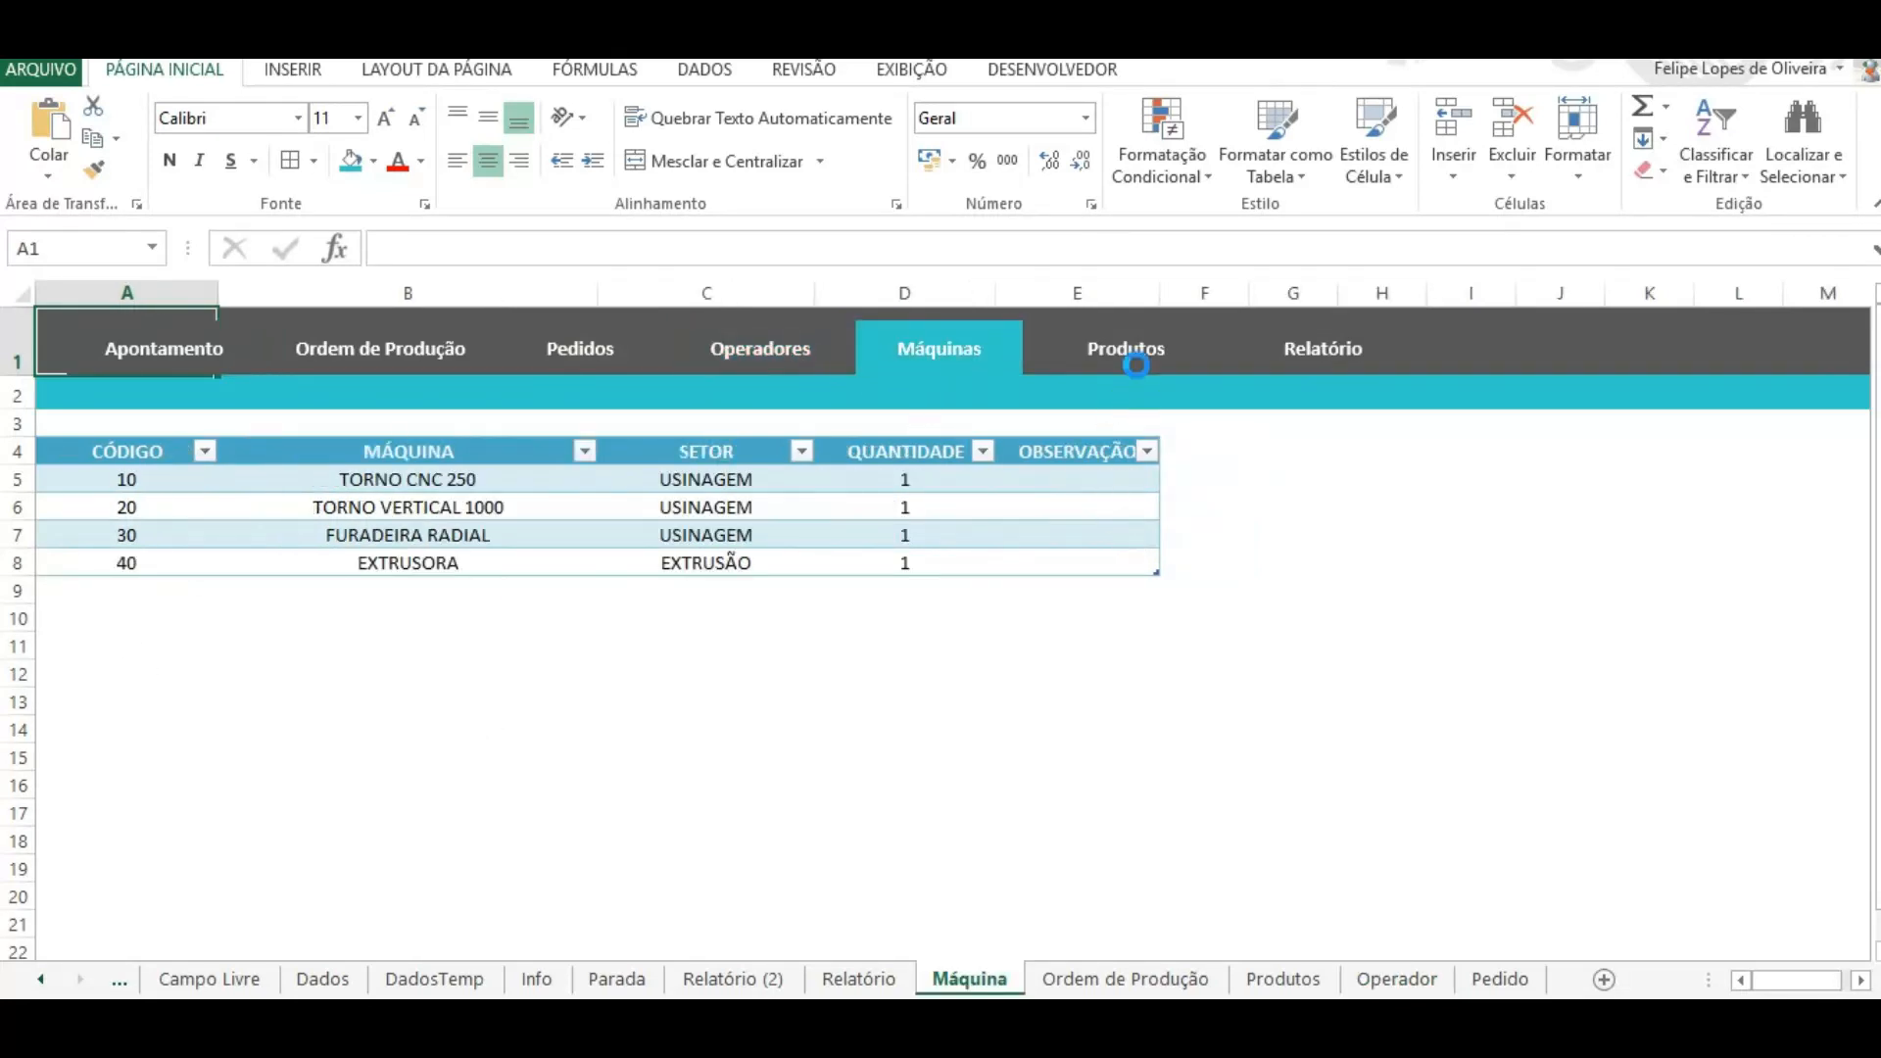
click(1139, 380)
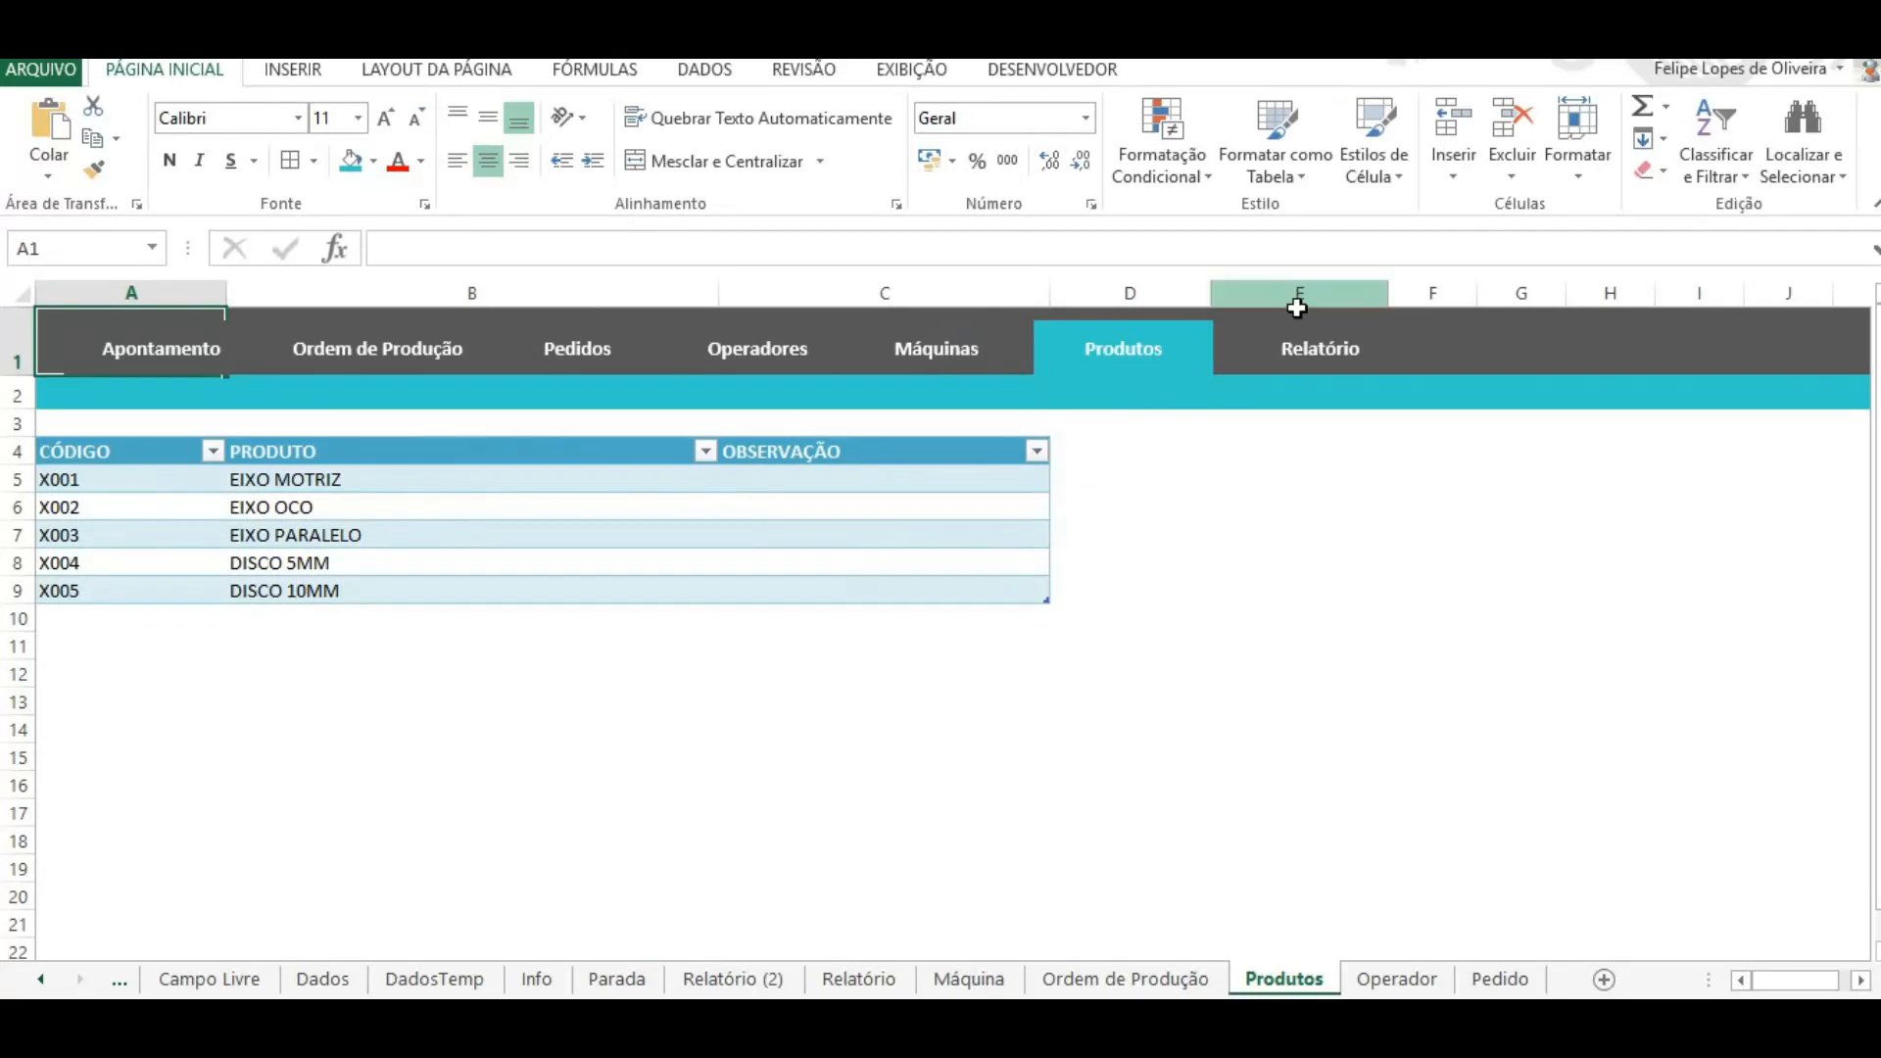
click(1301, 359)
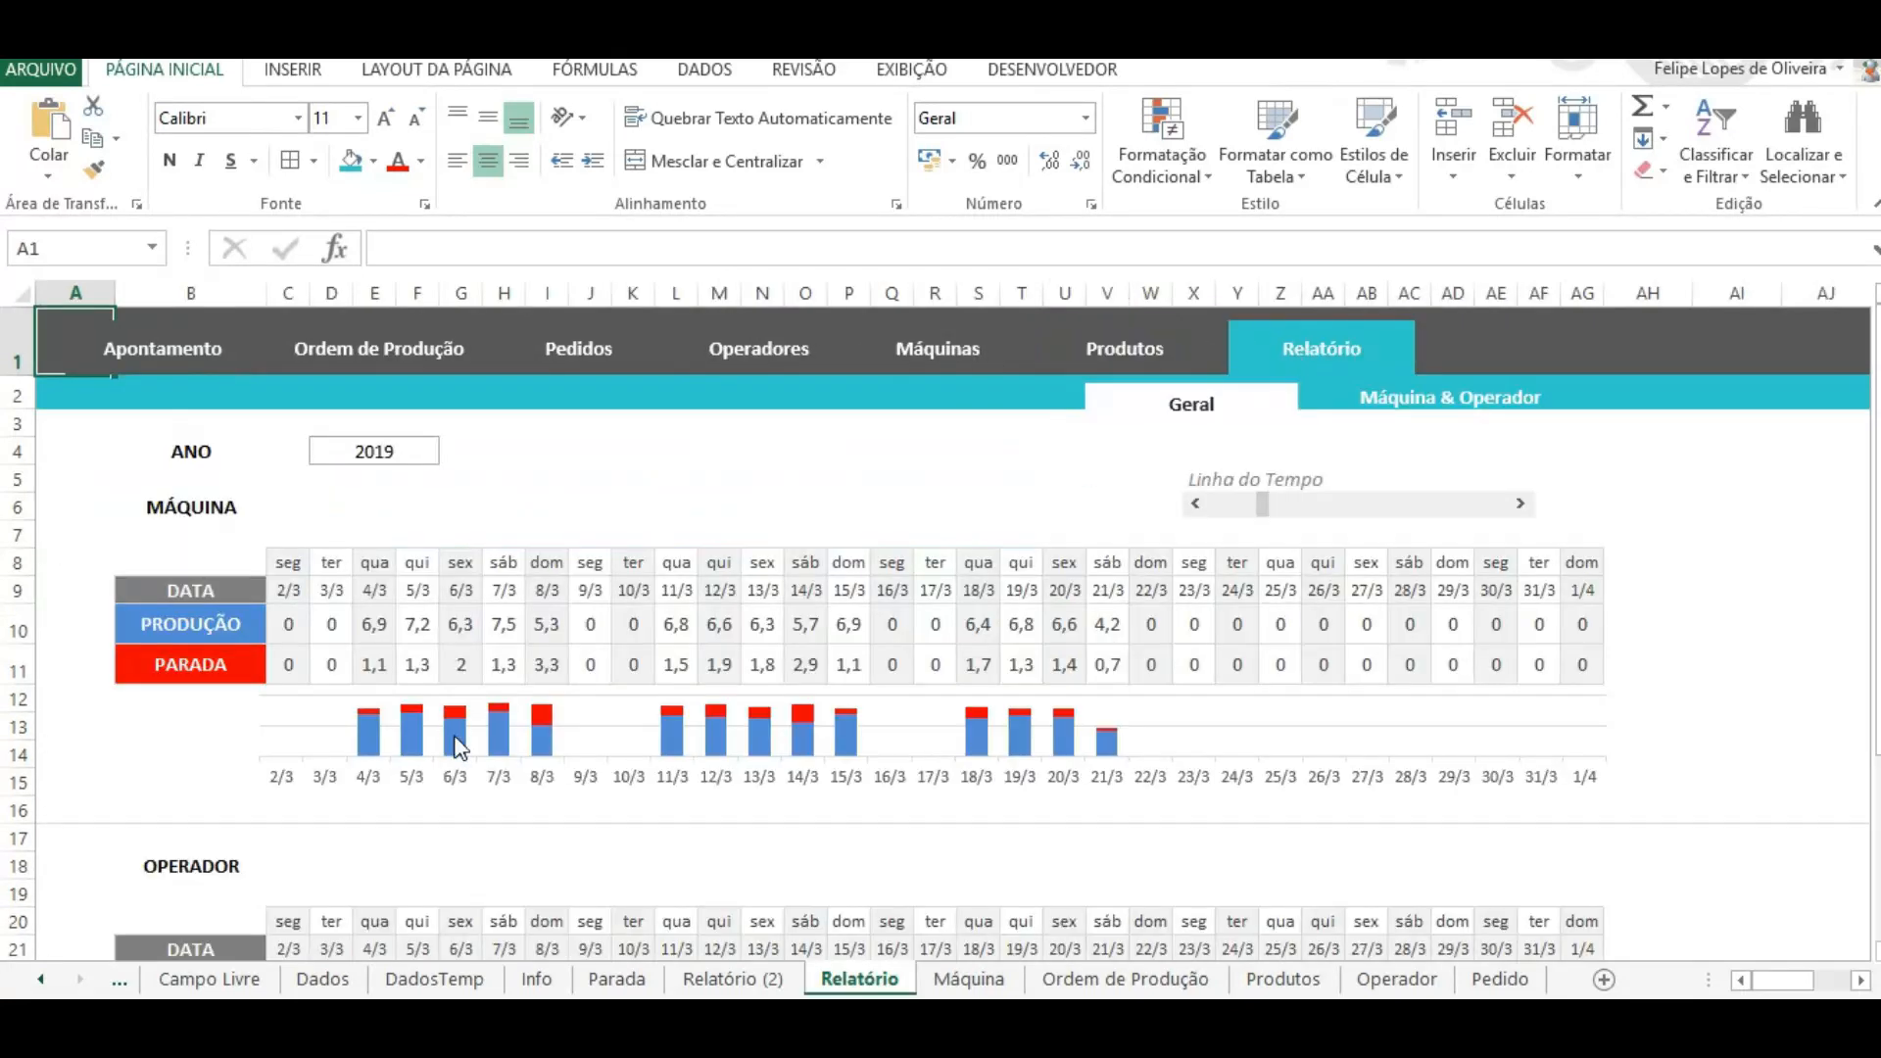
click(194, 355)
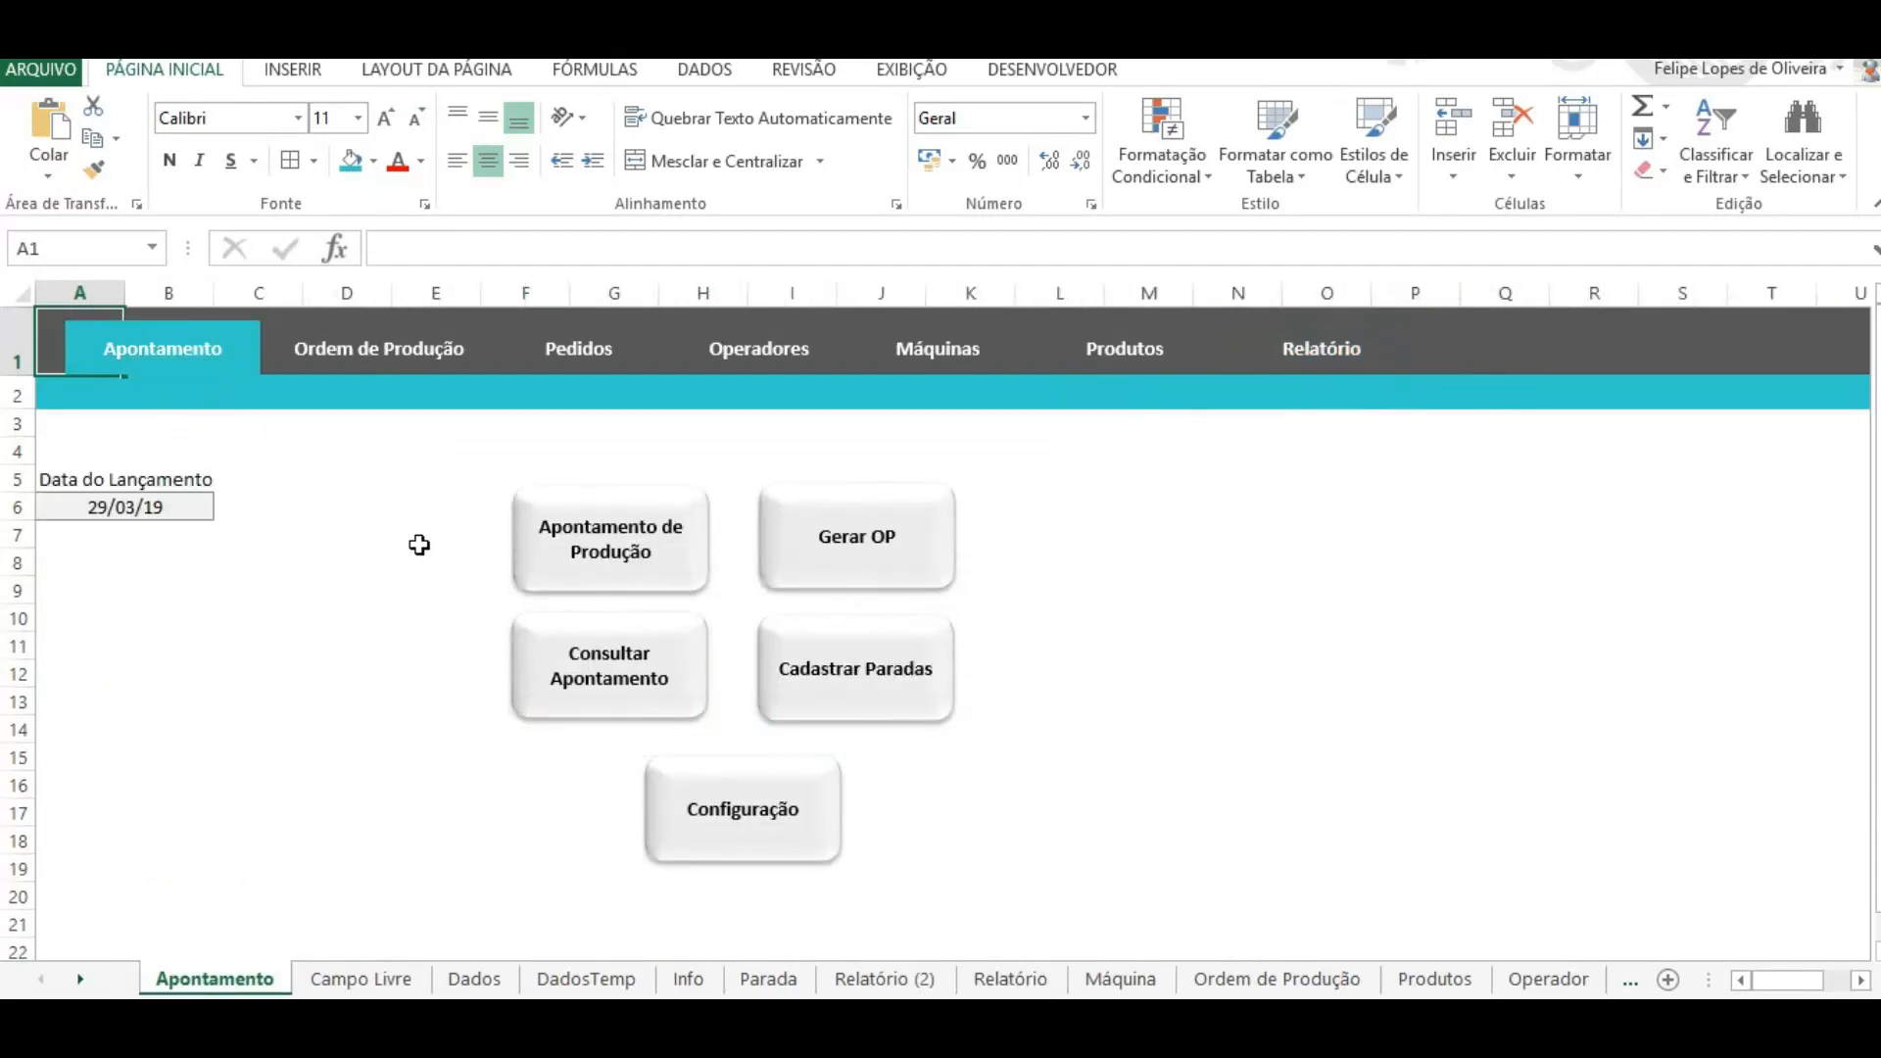
Step: Configure production stops as Sem OP, enable Usar Campo Livre, and save the configuration
click(725, 812)
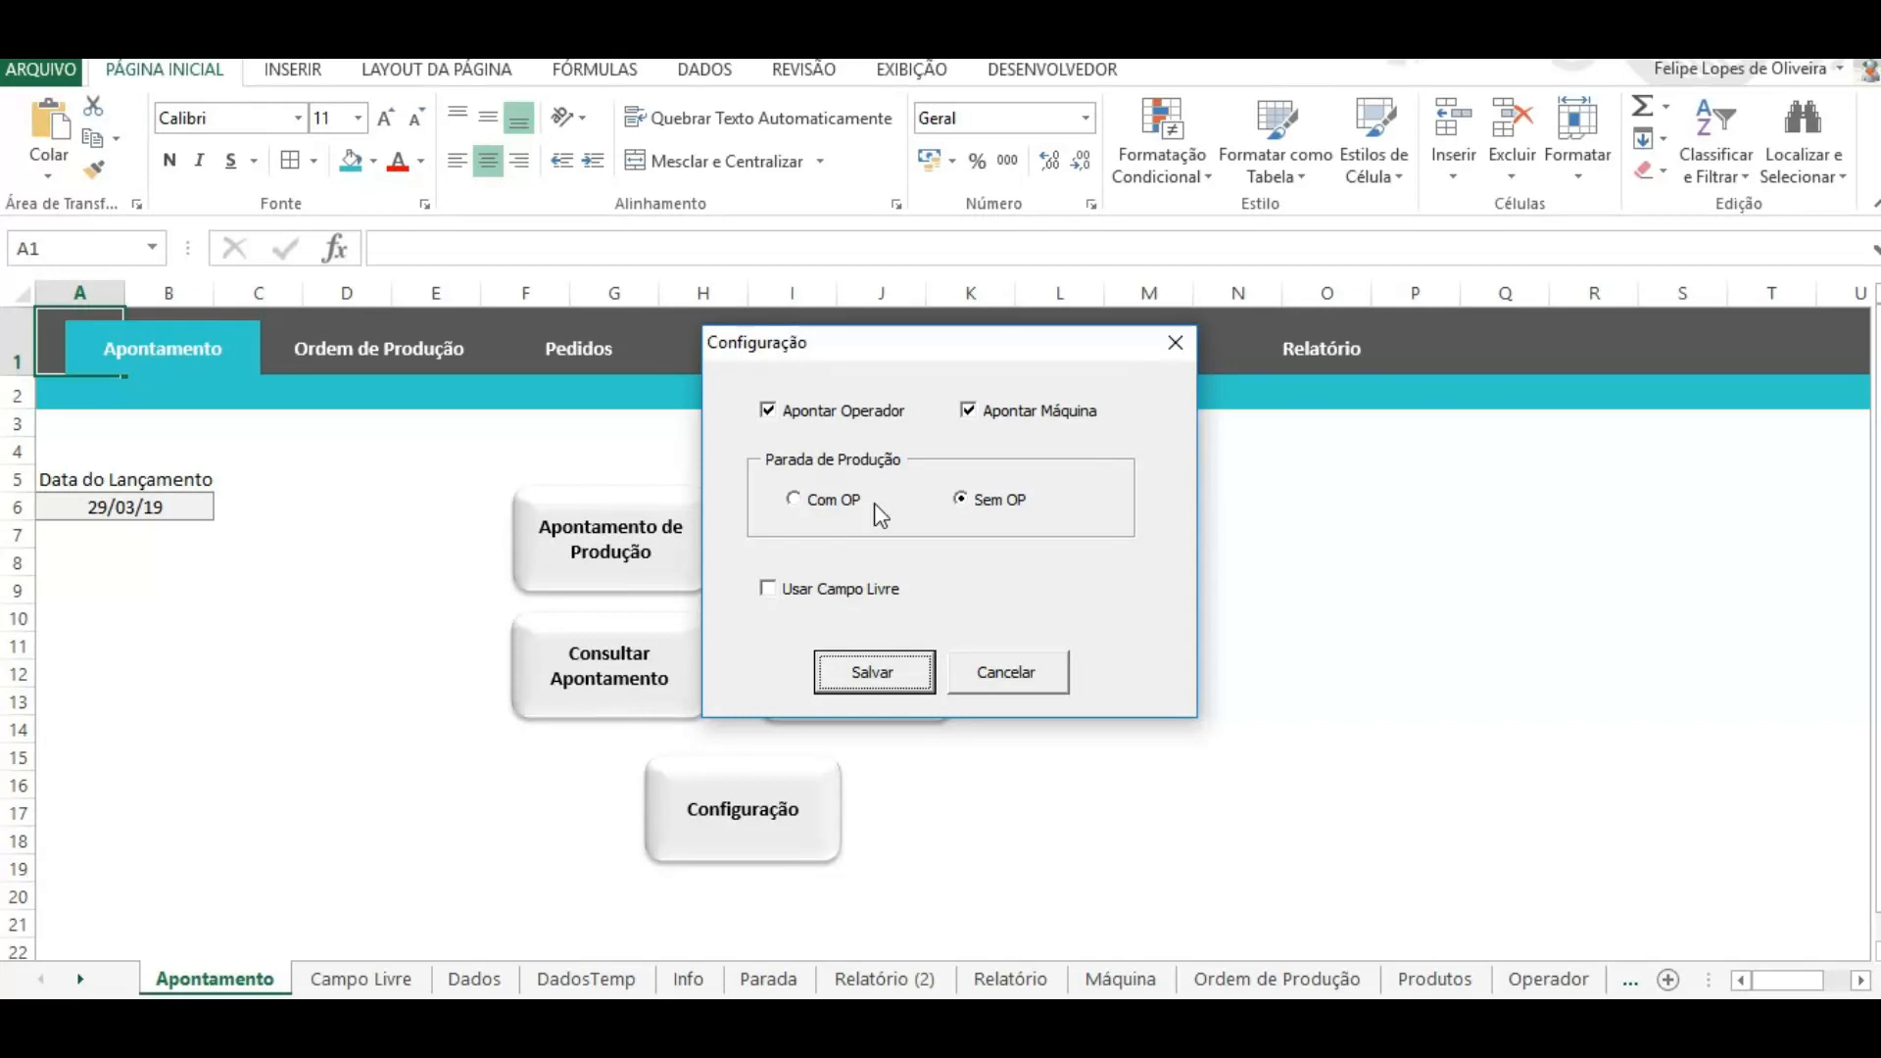
click(830, 503)
click(997, 504)
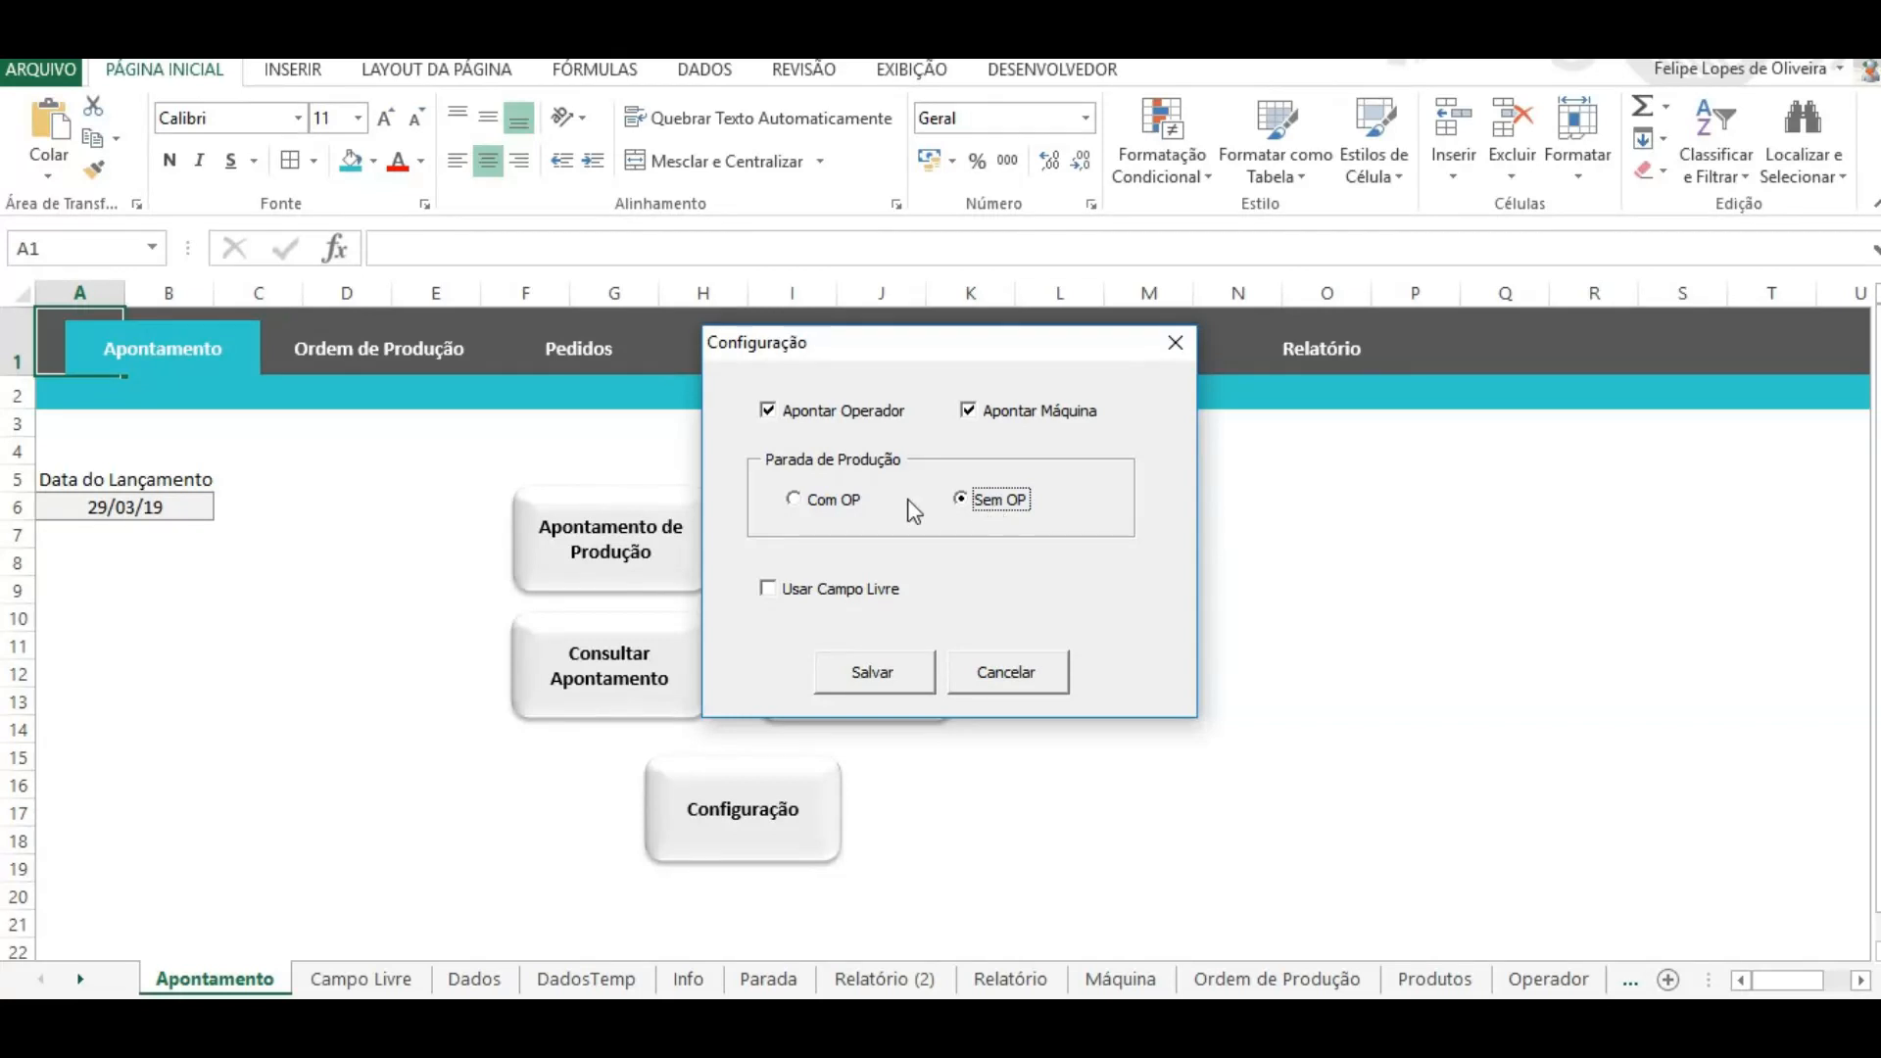
click(817, 584)
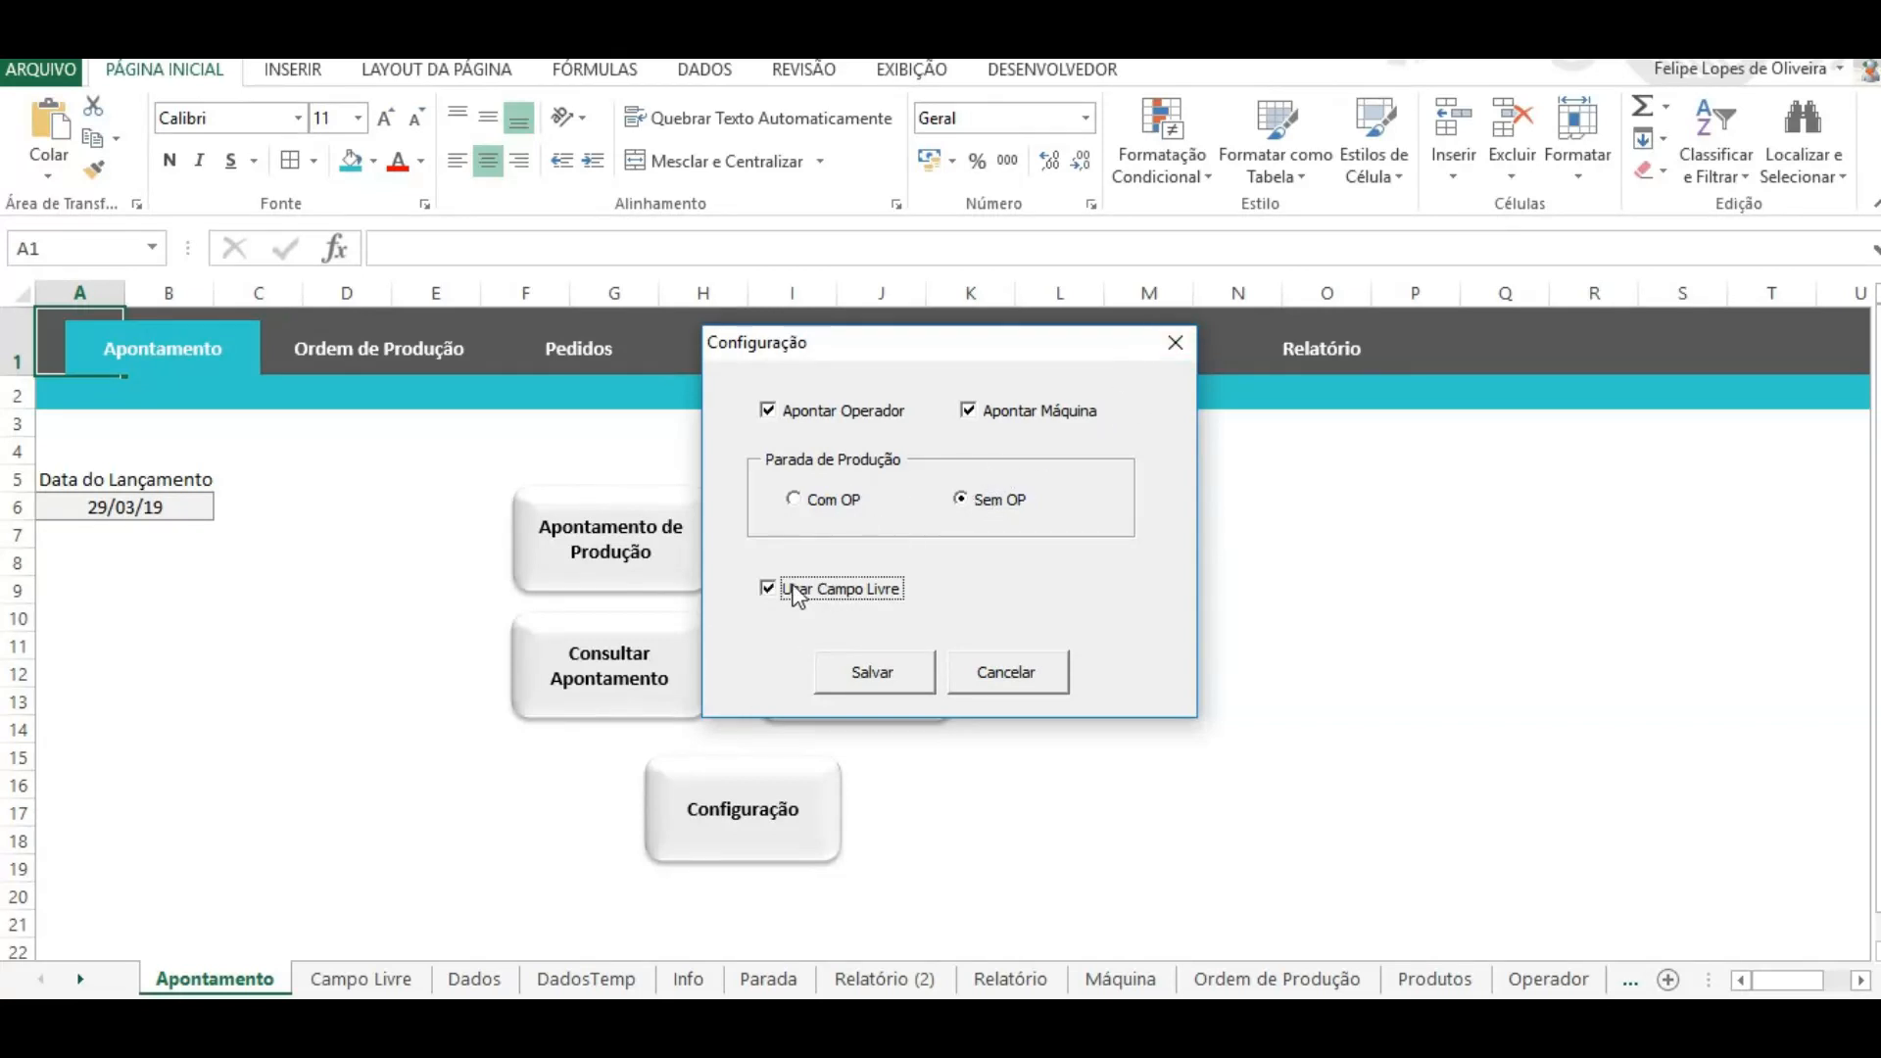
click(854, 672)
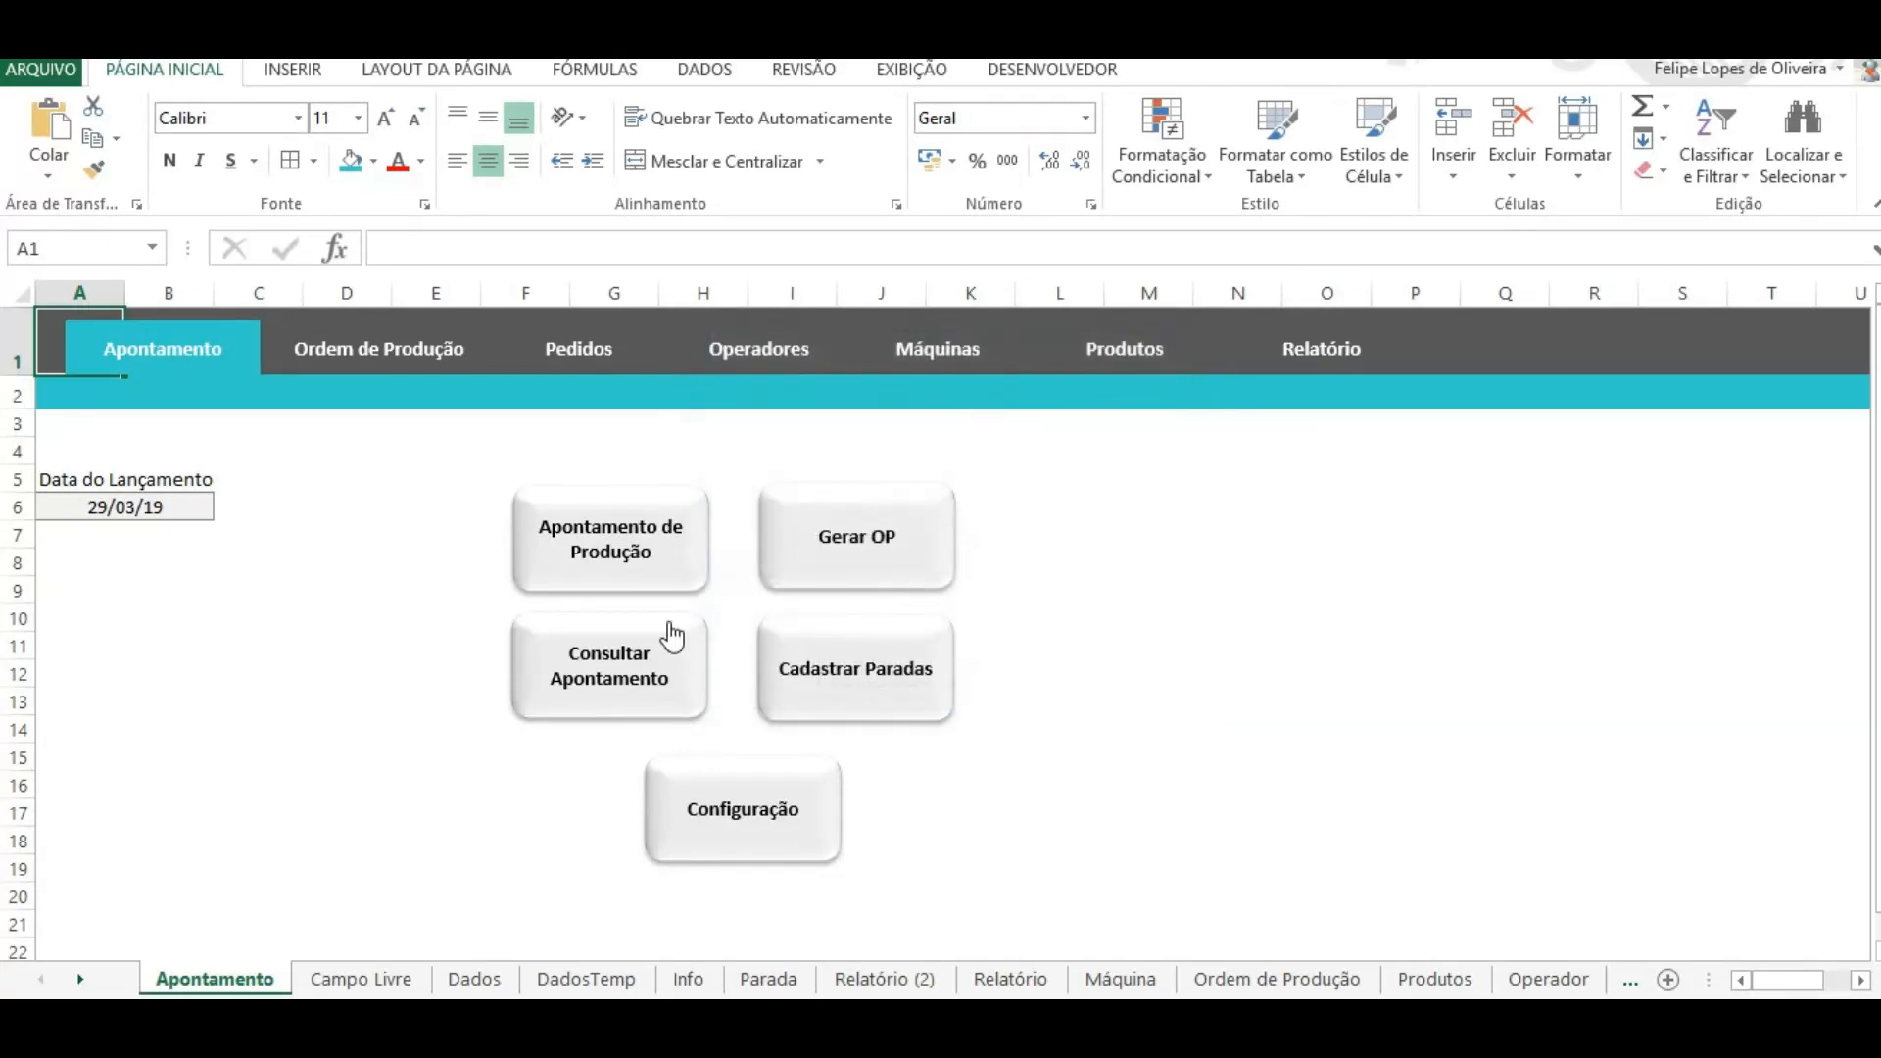
Step: Examine the free fields in the Apontamento de Produção form and the Campo Livre sheet, then return to Apontamento
click(612, 542)
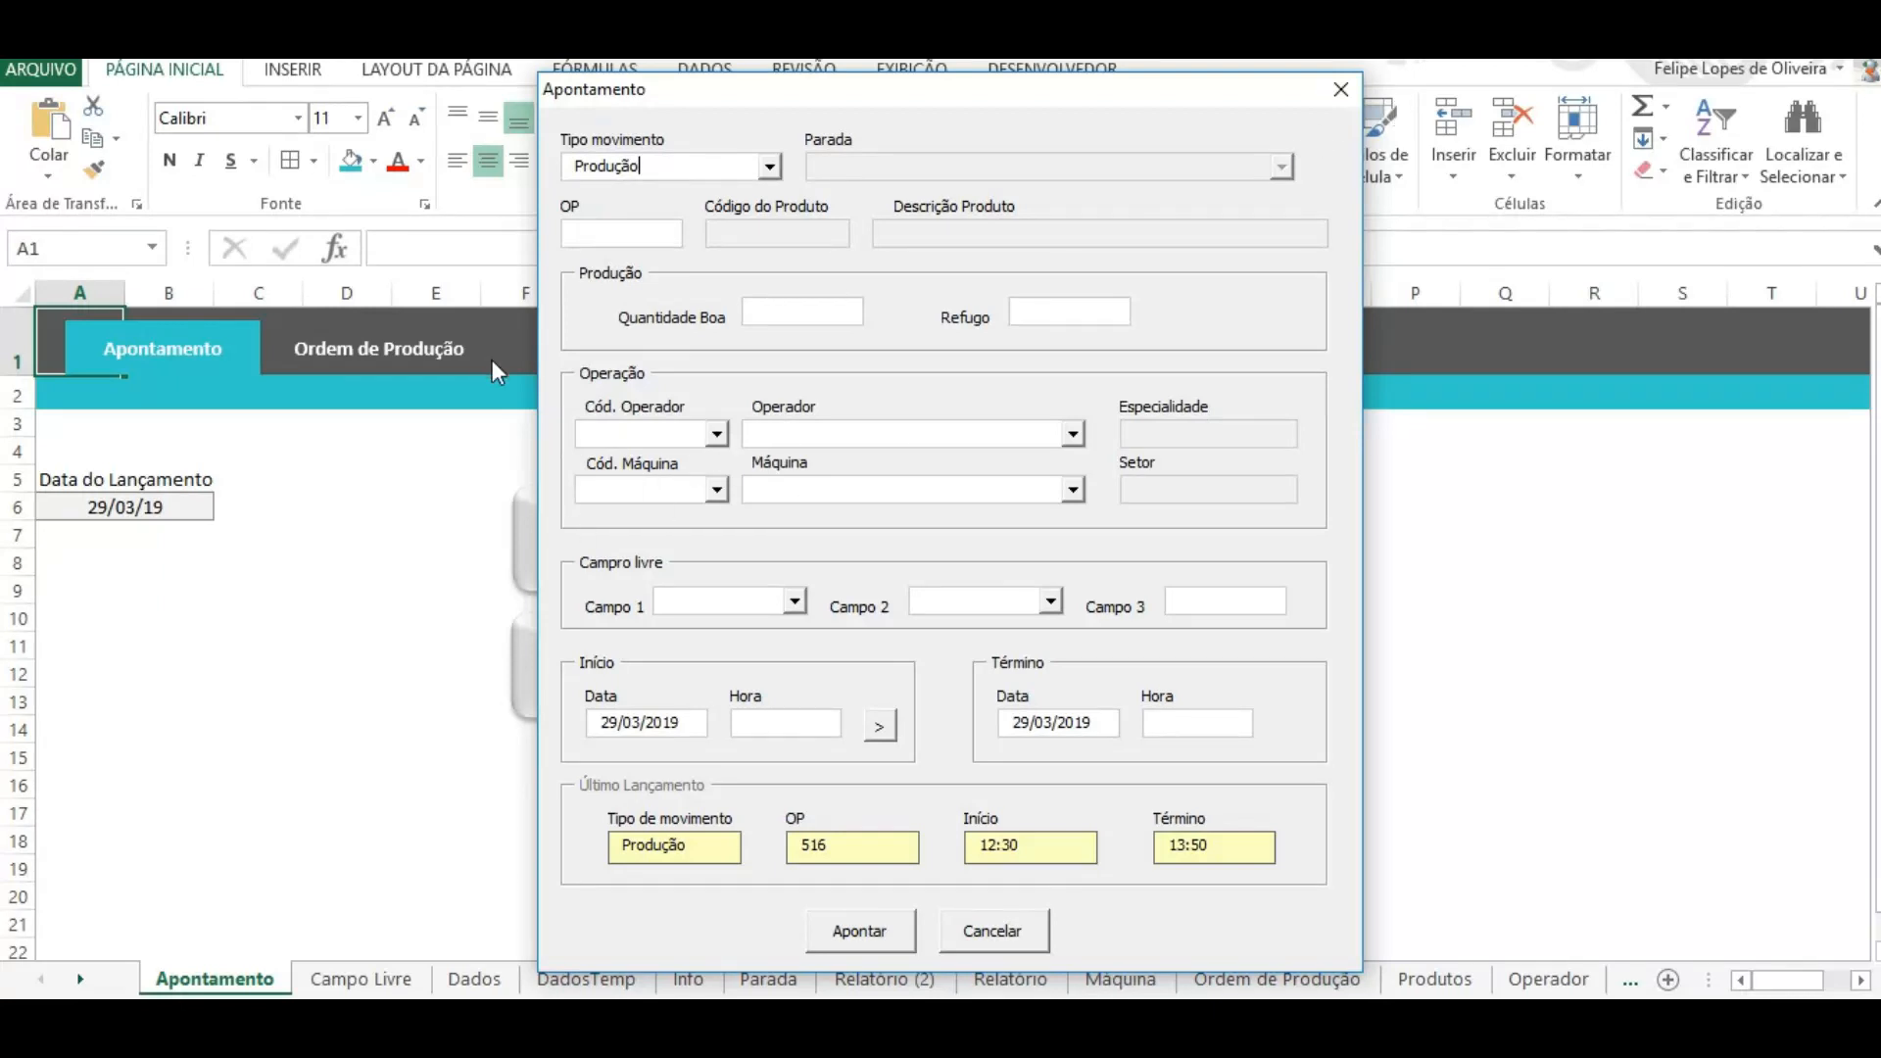
click(1339, 90)
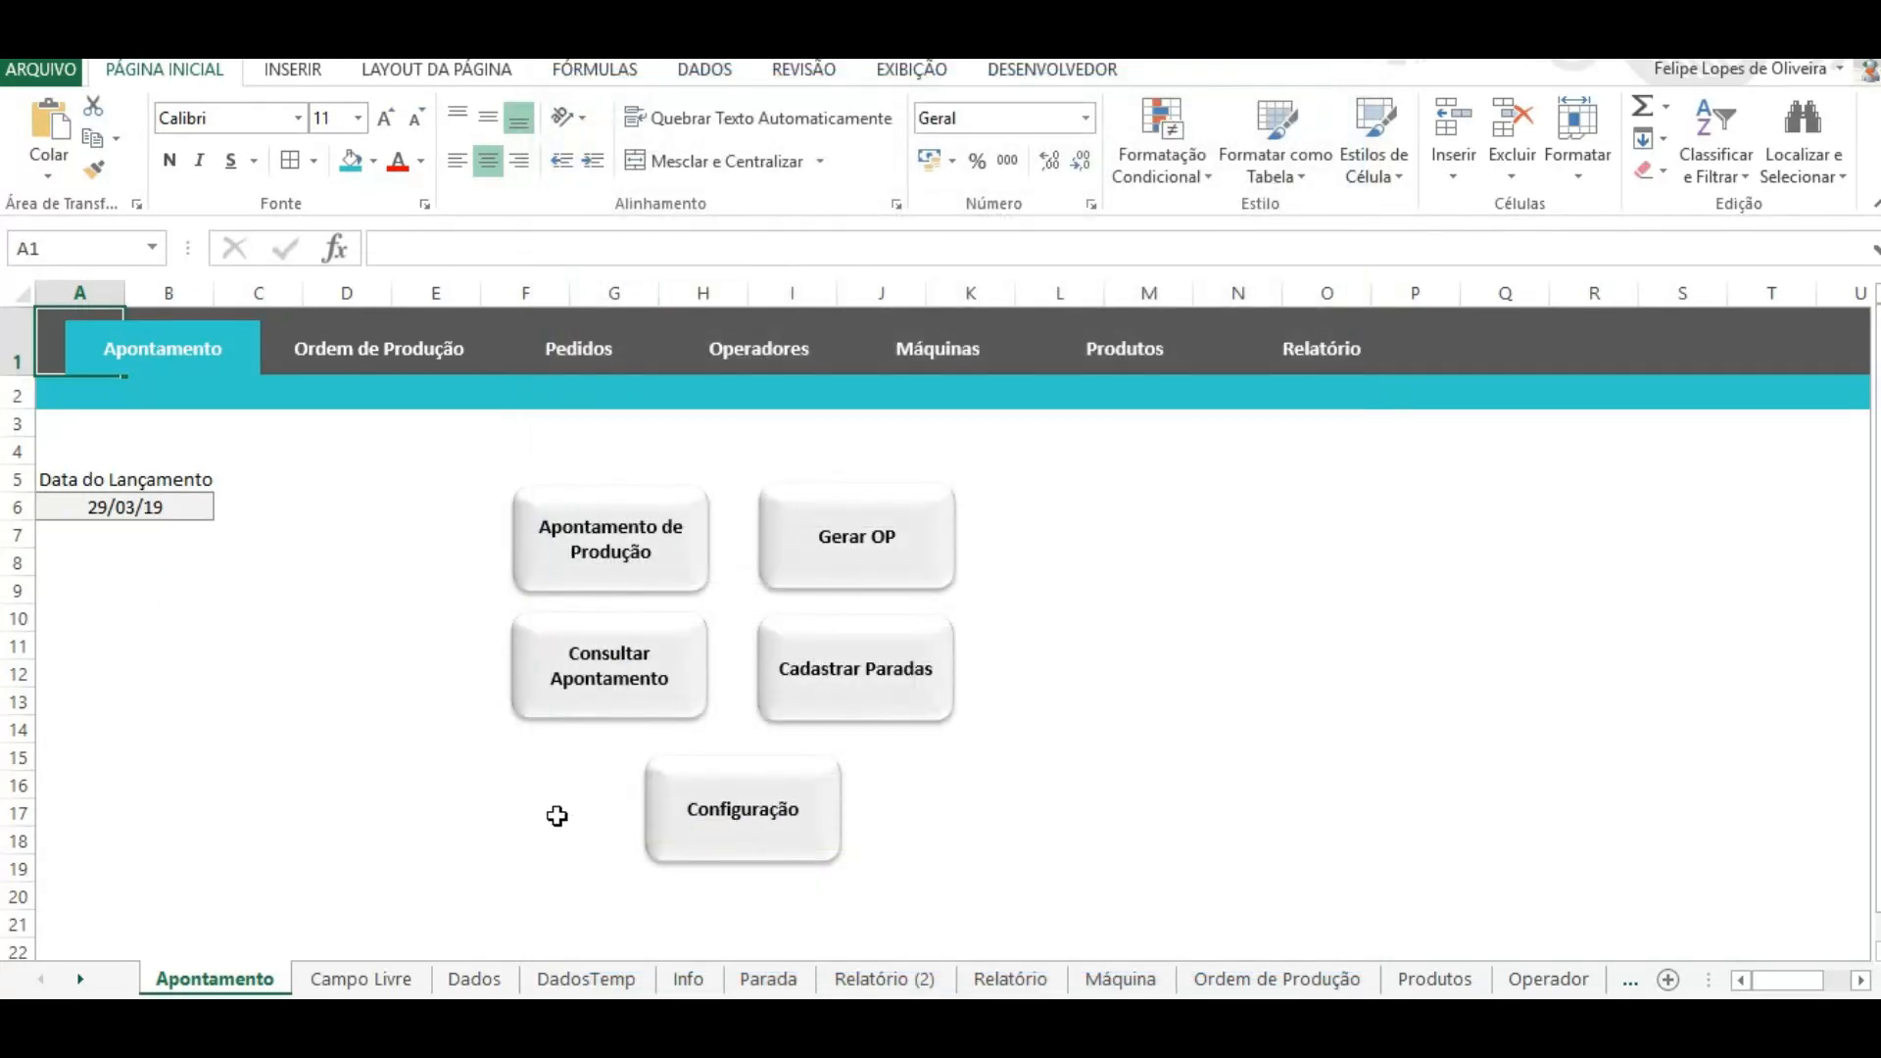
click(354, 979)
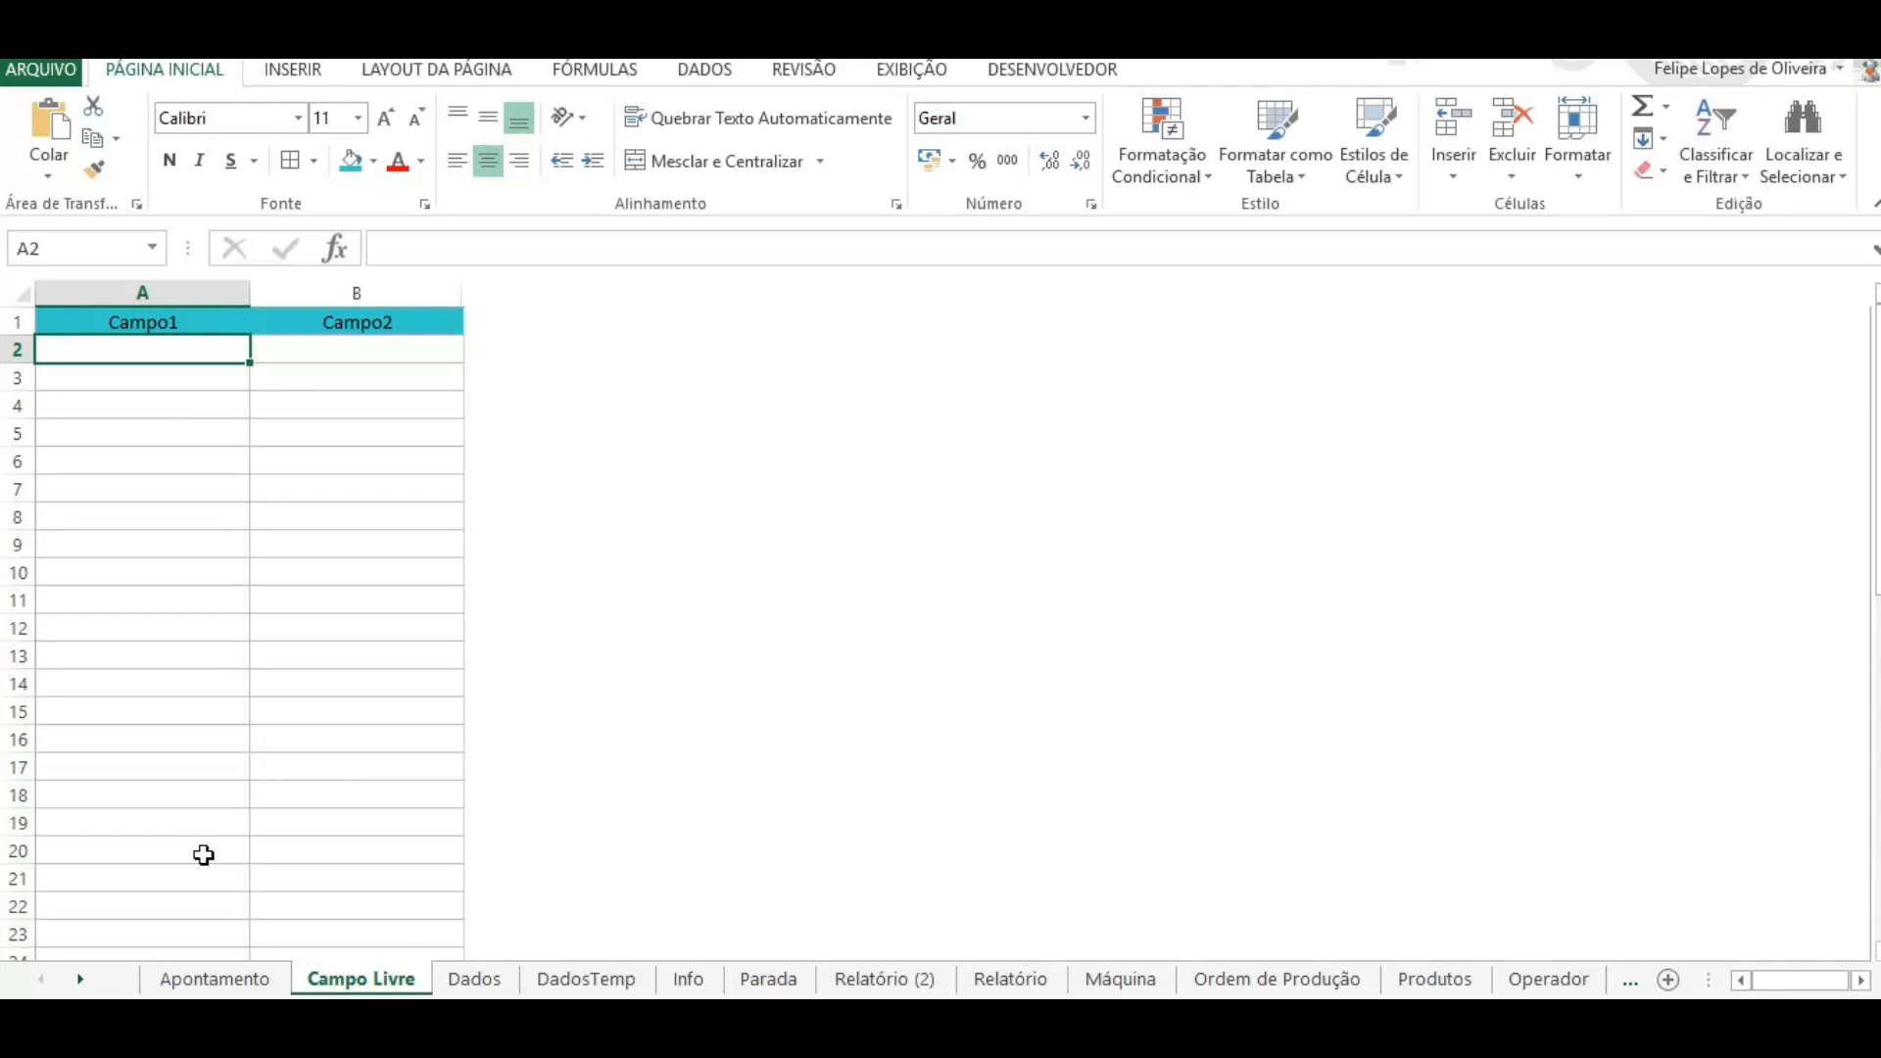
click(218, 979)
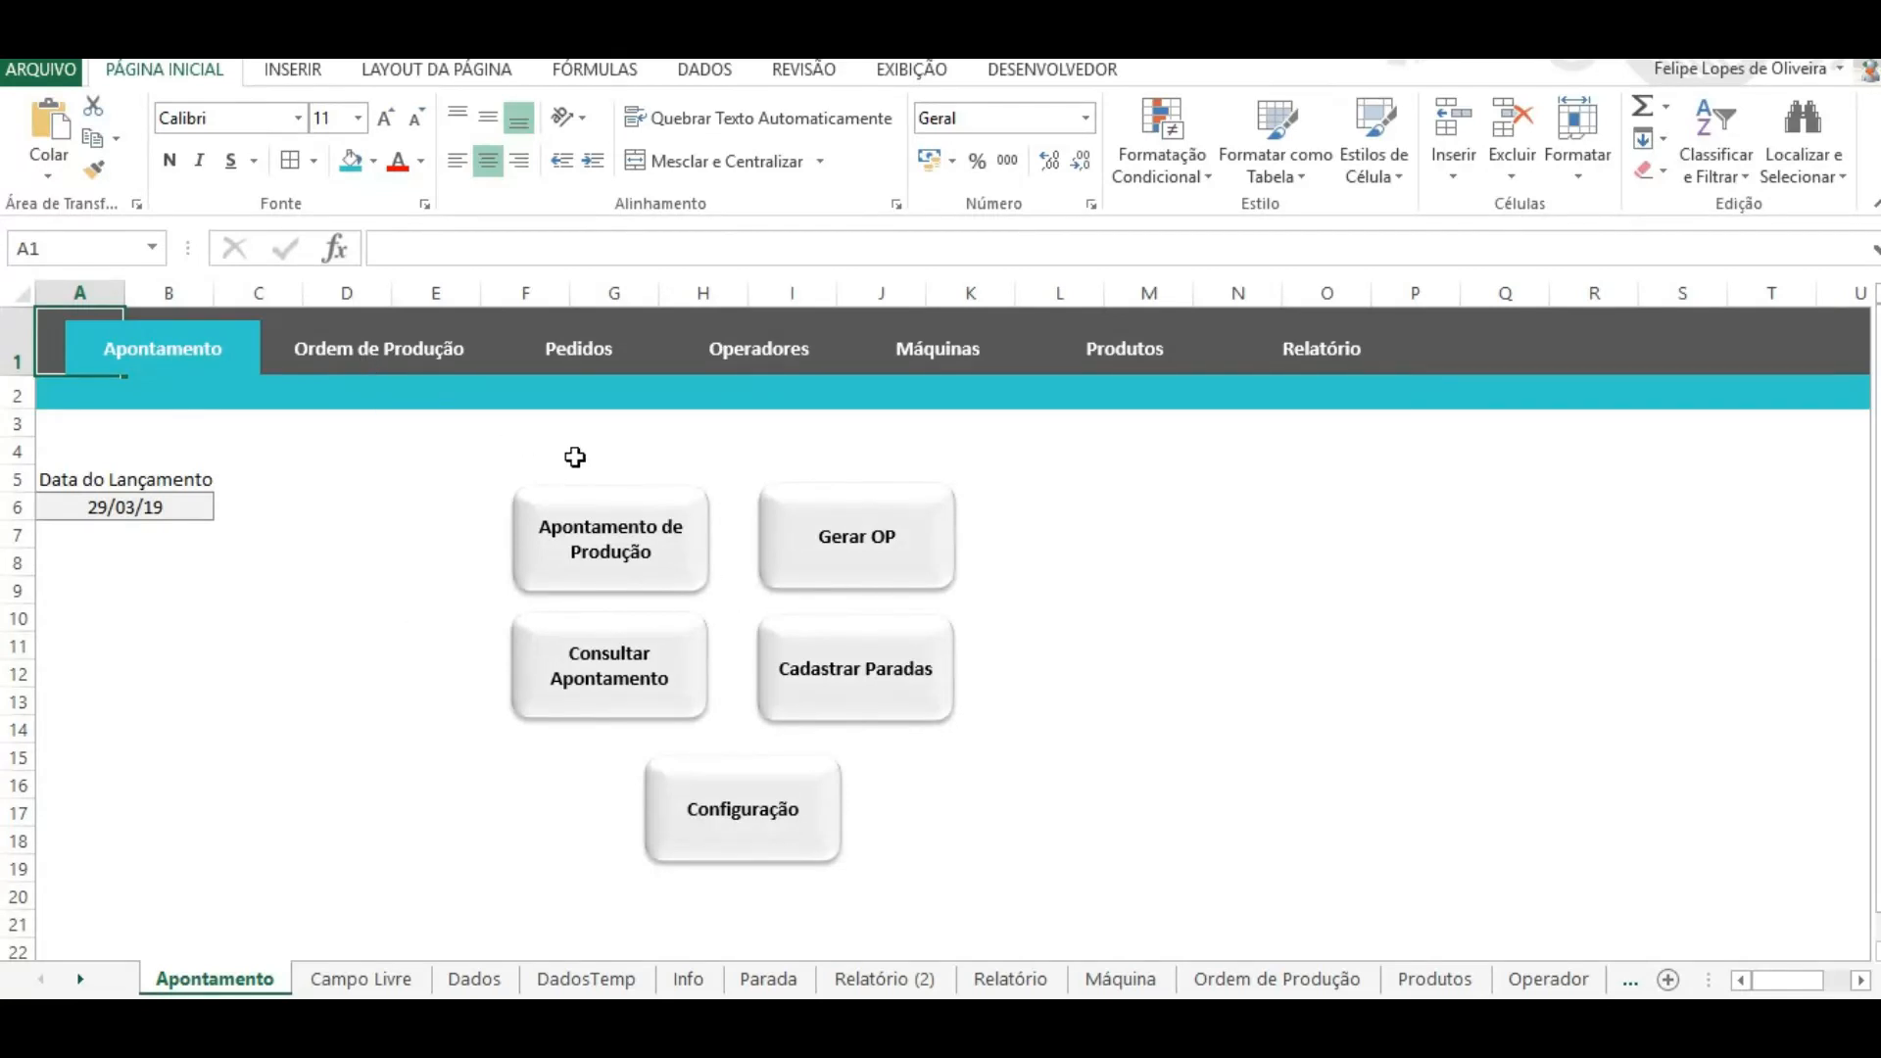
Step: Generate an automatically numbered production order for product X003 (EIXO PARALELO) with quantity 10 and no linked order, then close the form
click(854, 579)
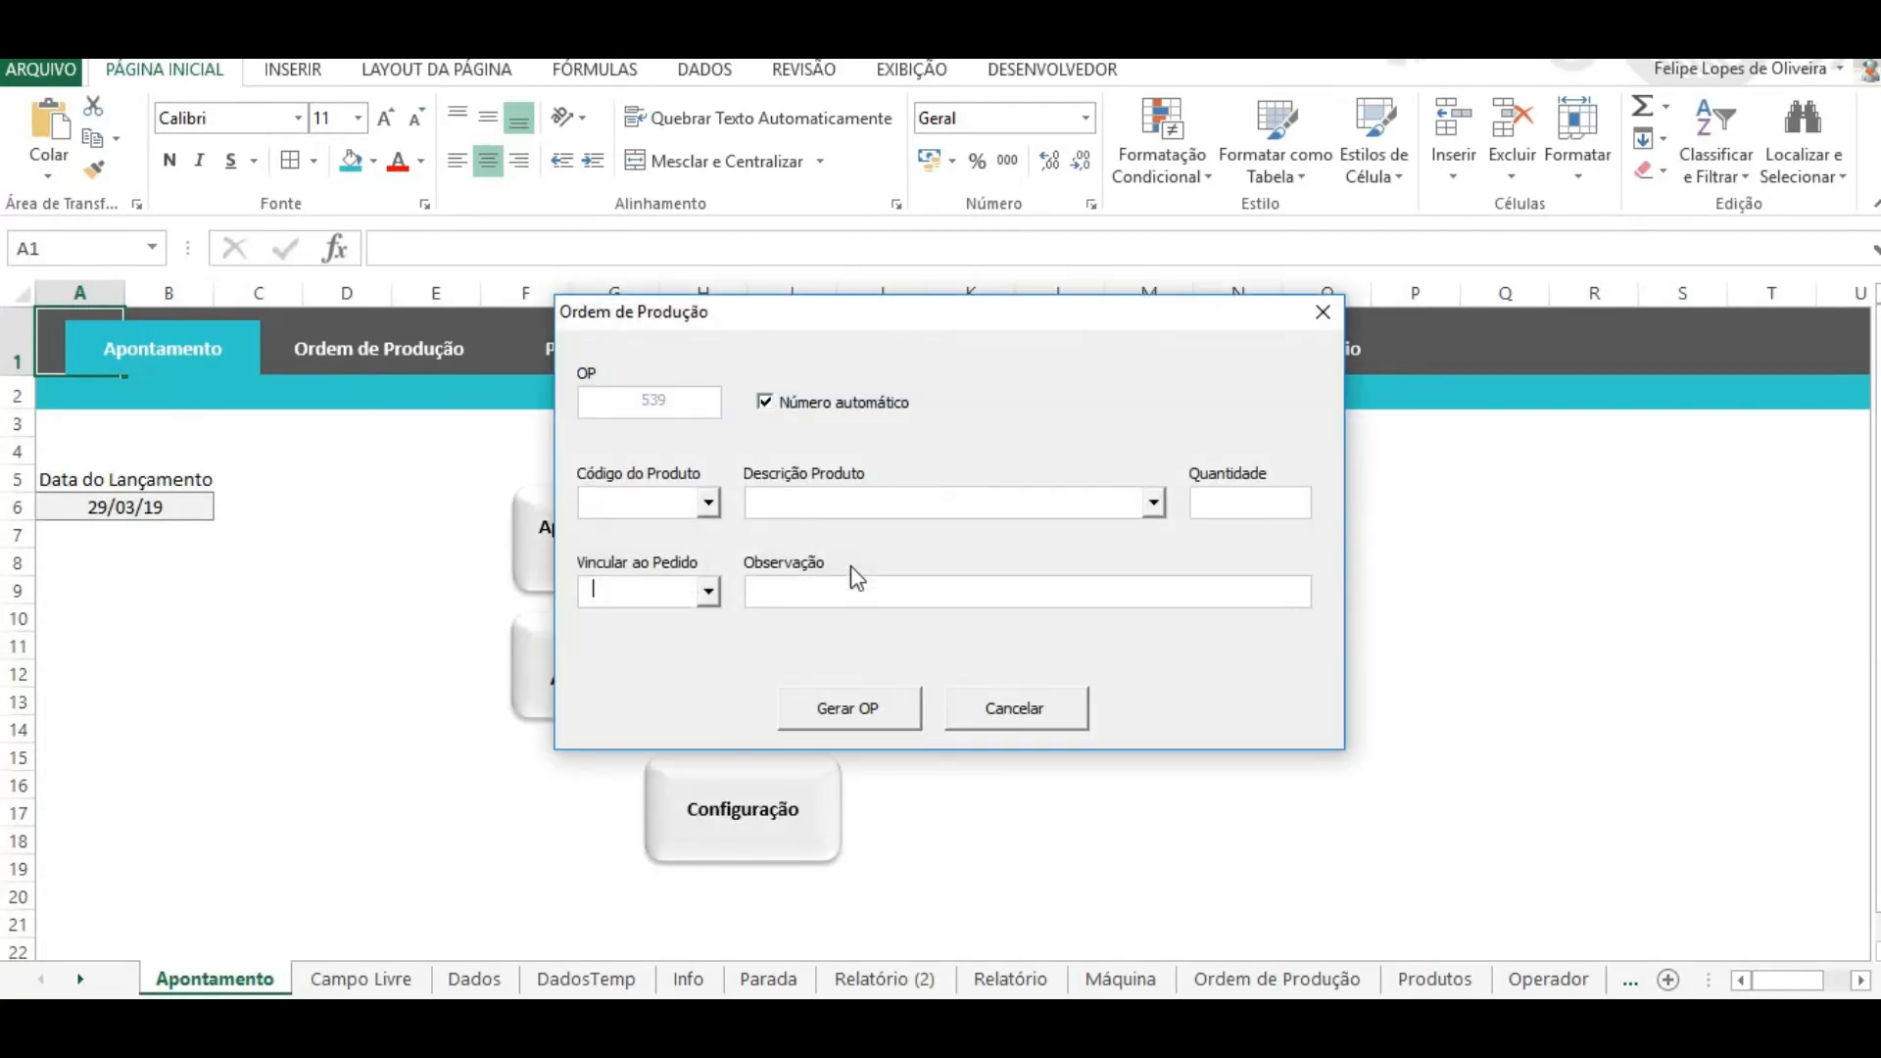
click(718, 507)
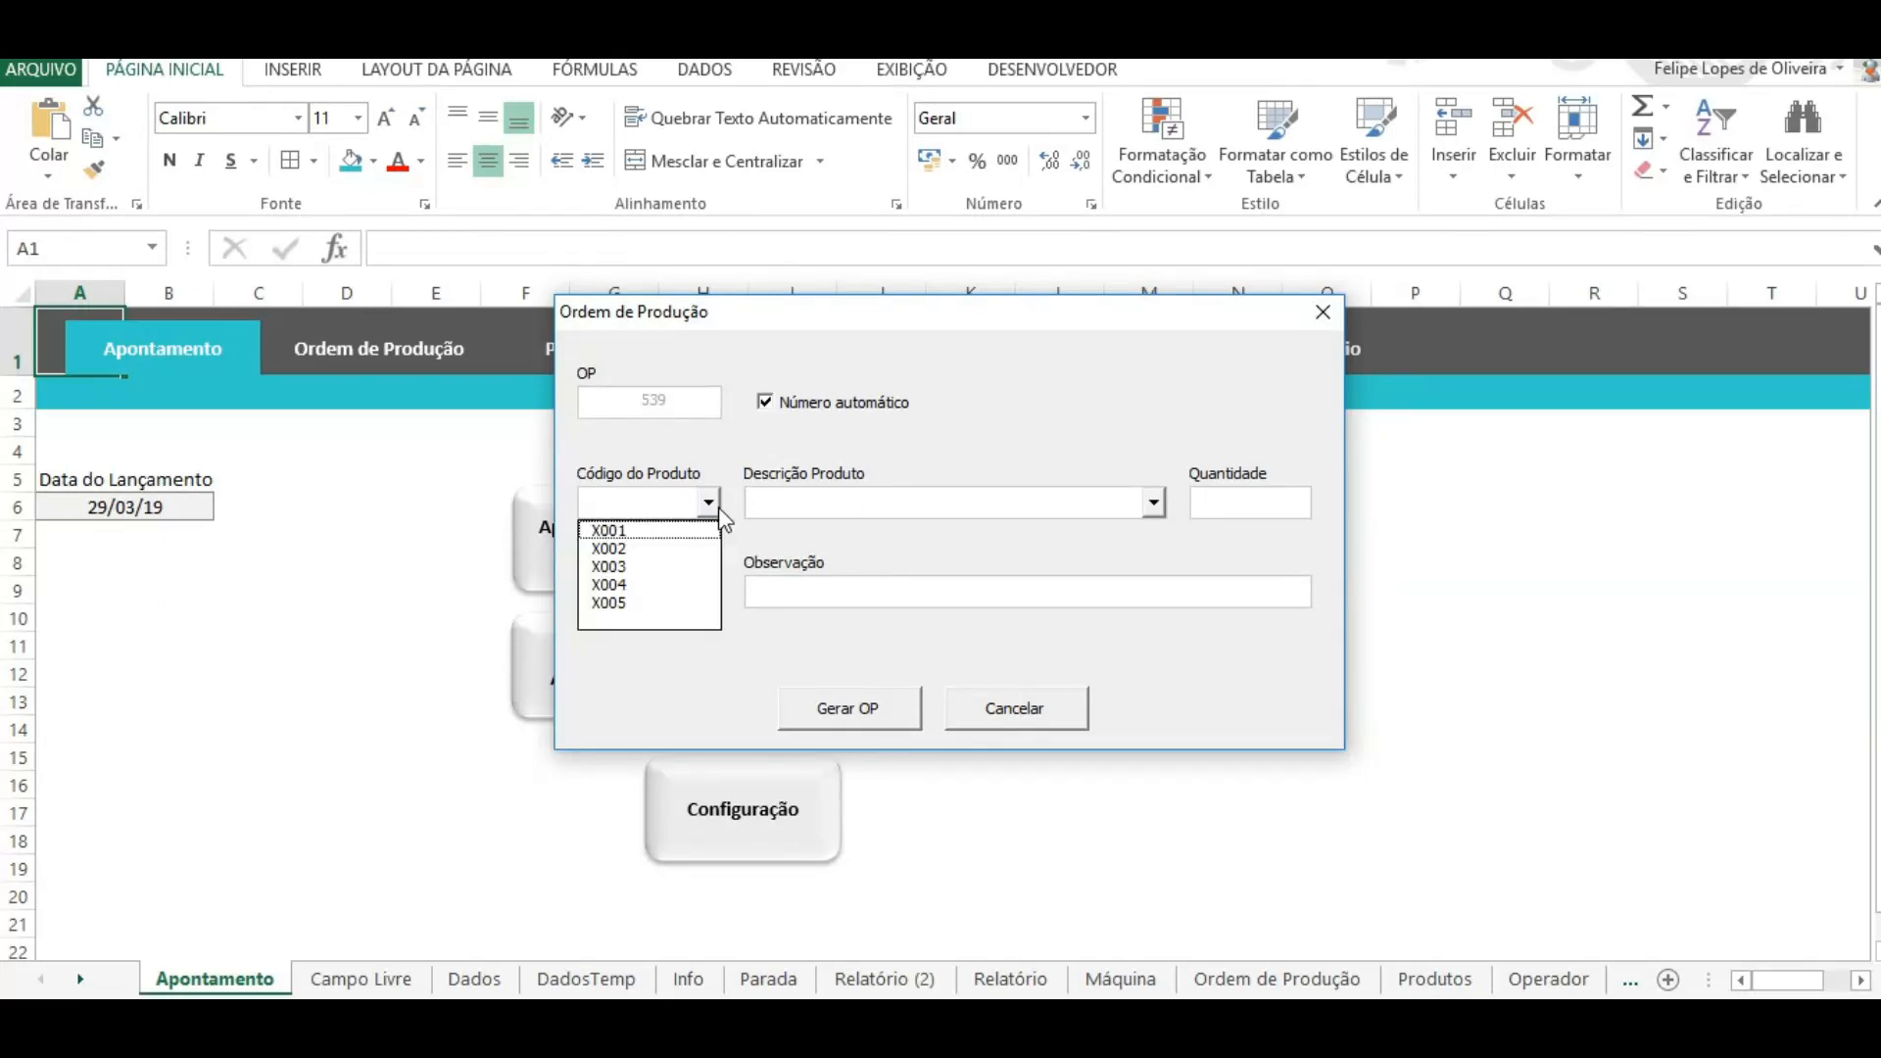
click(609, 566)
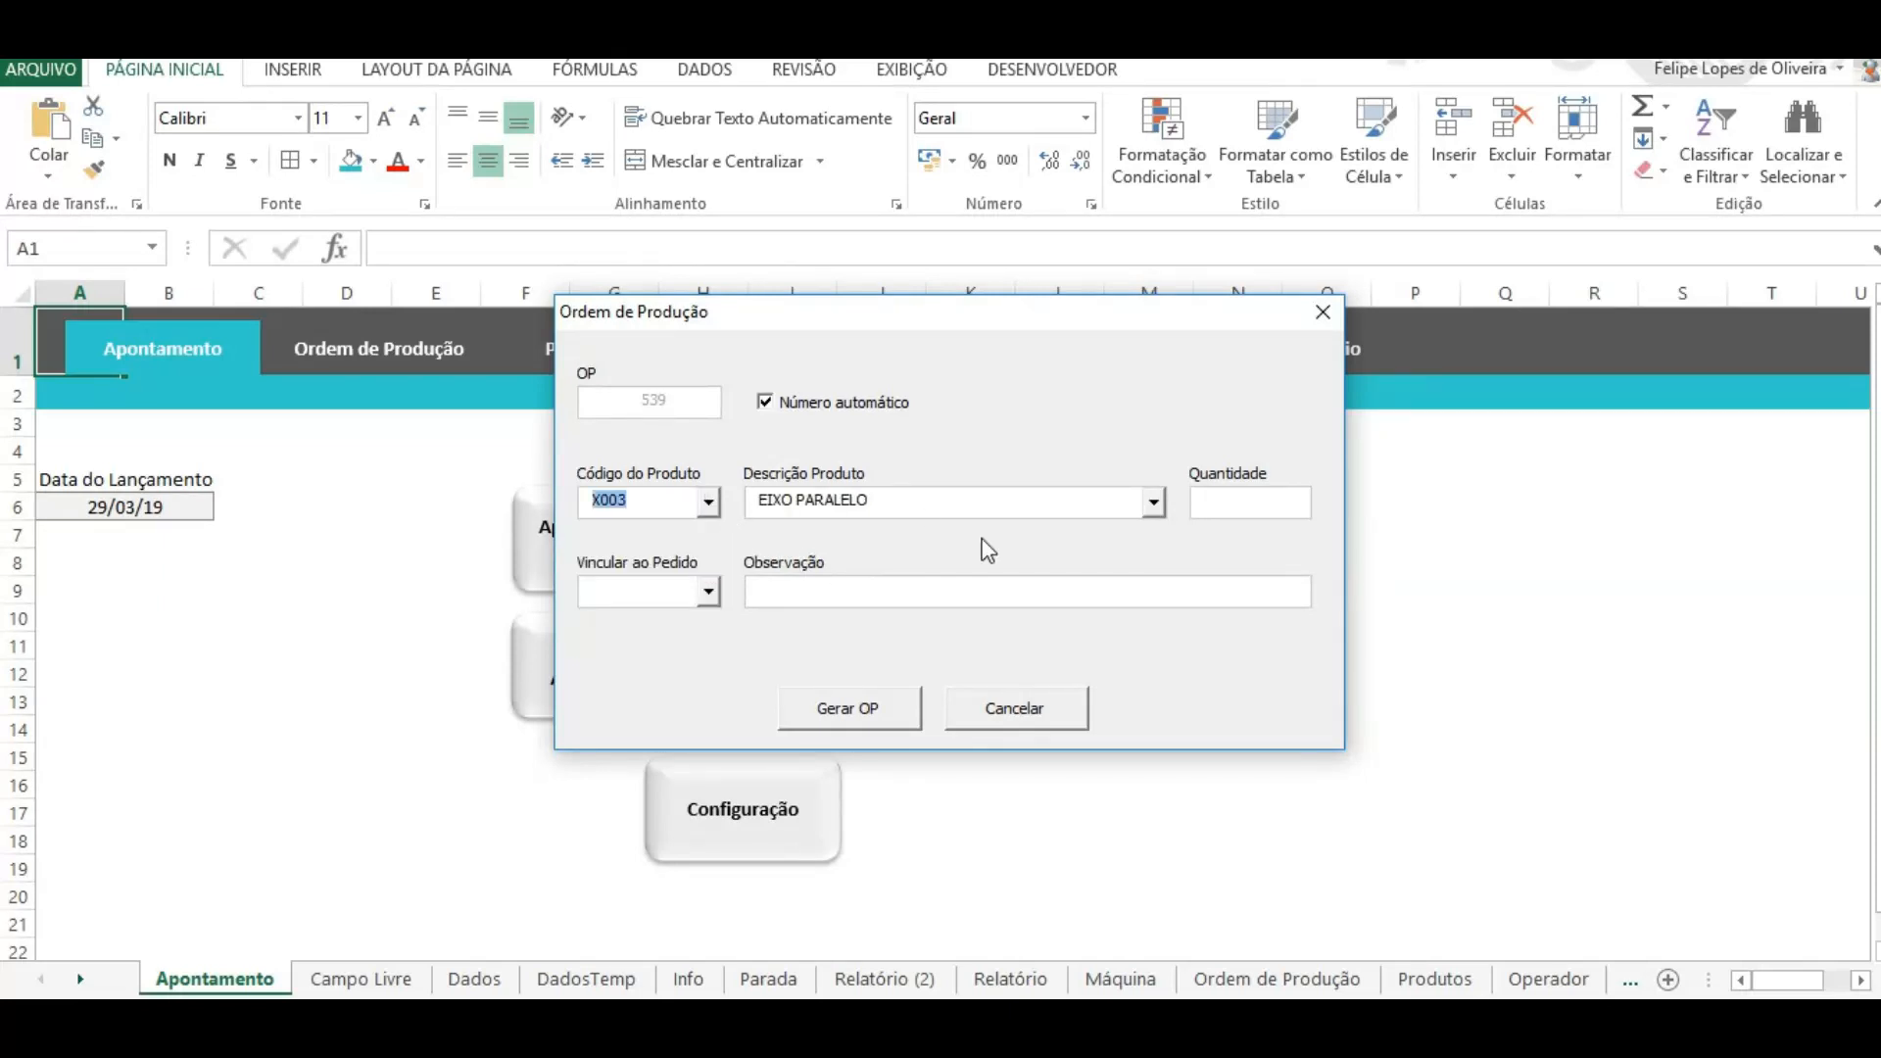
click(1245, 509)
text(10)
click(705, 592)
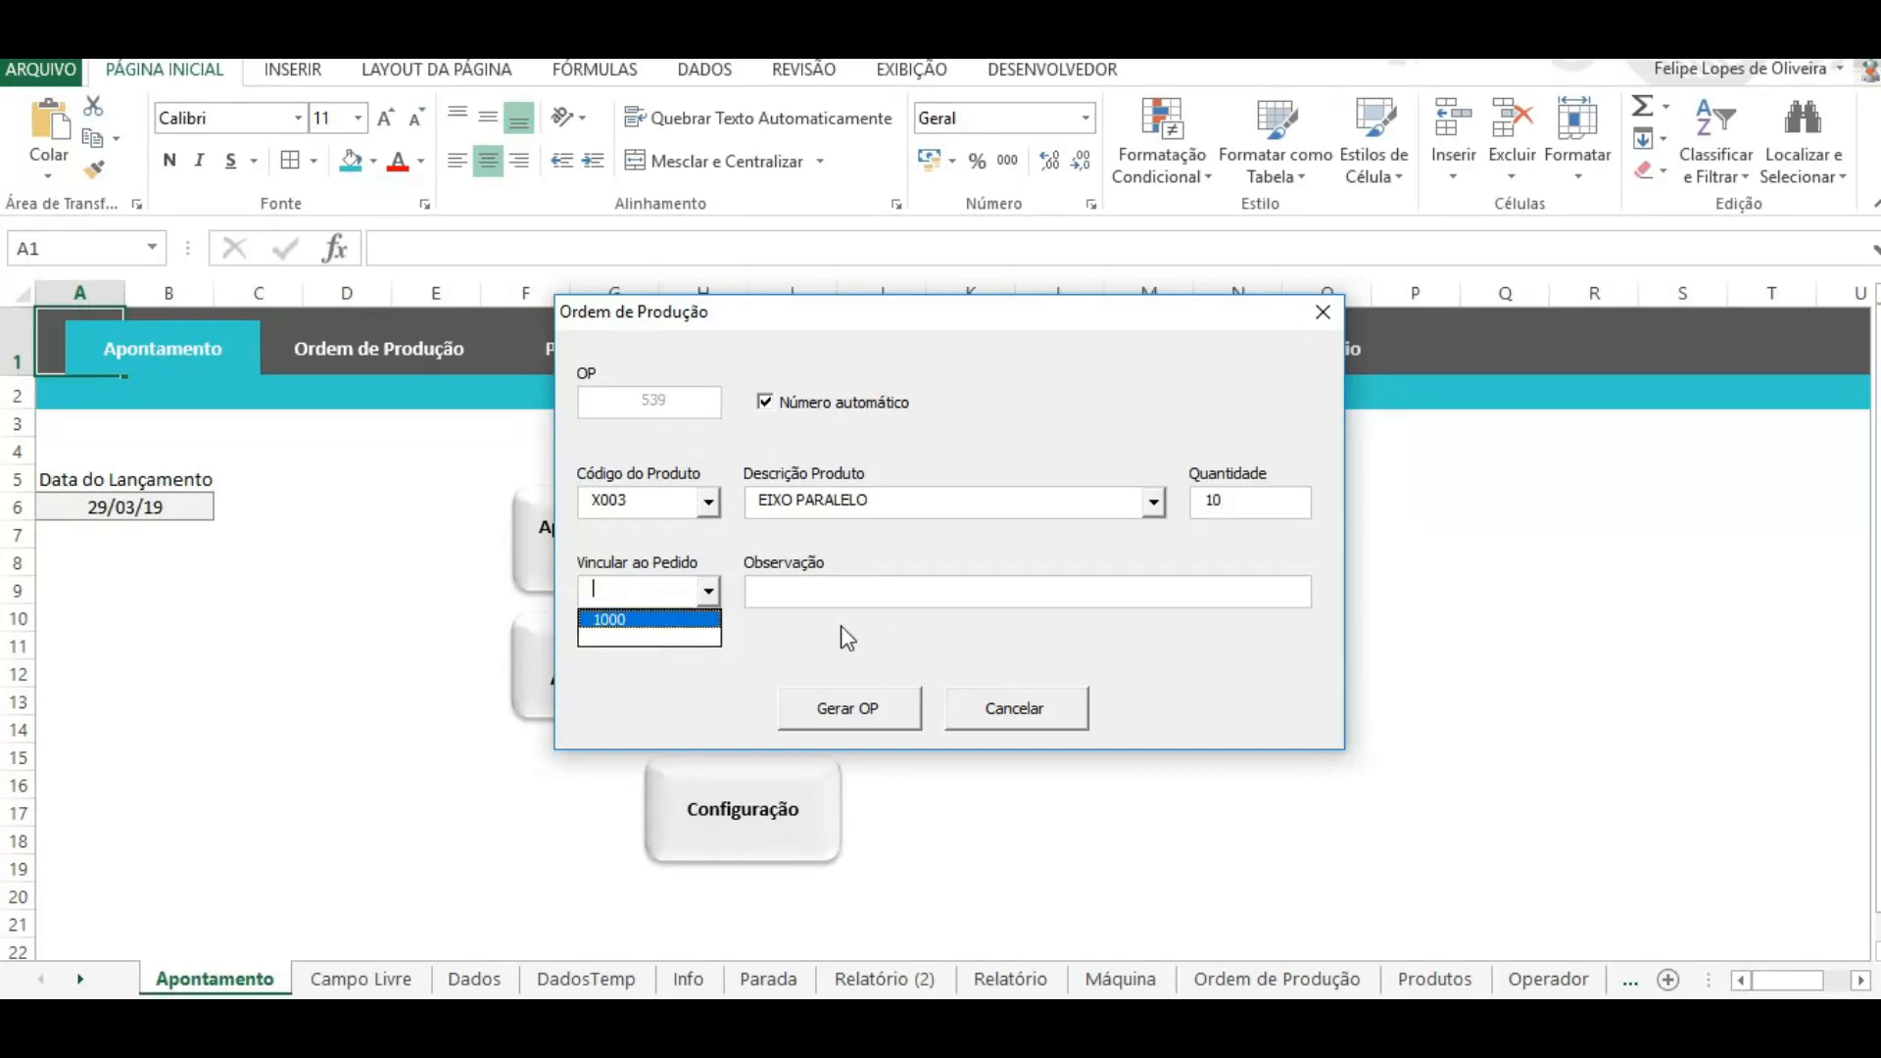
click(879, 586)
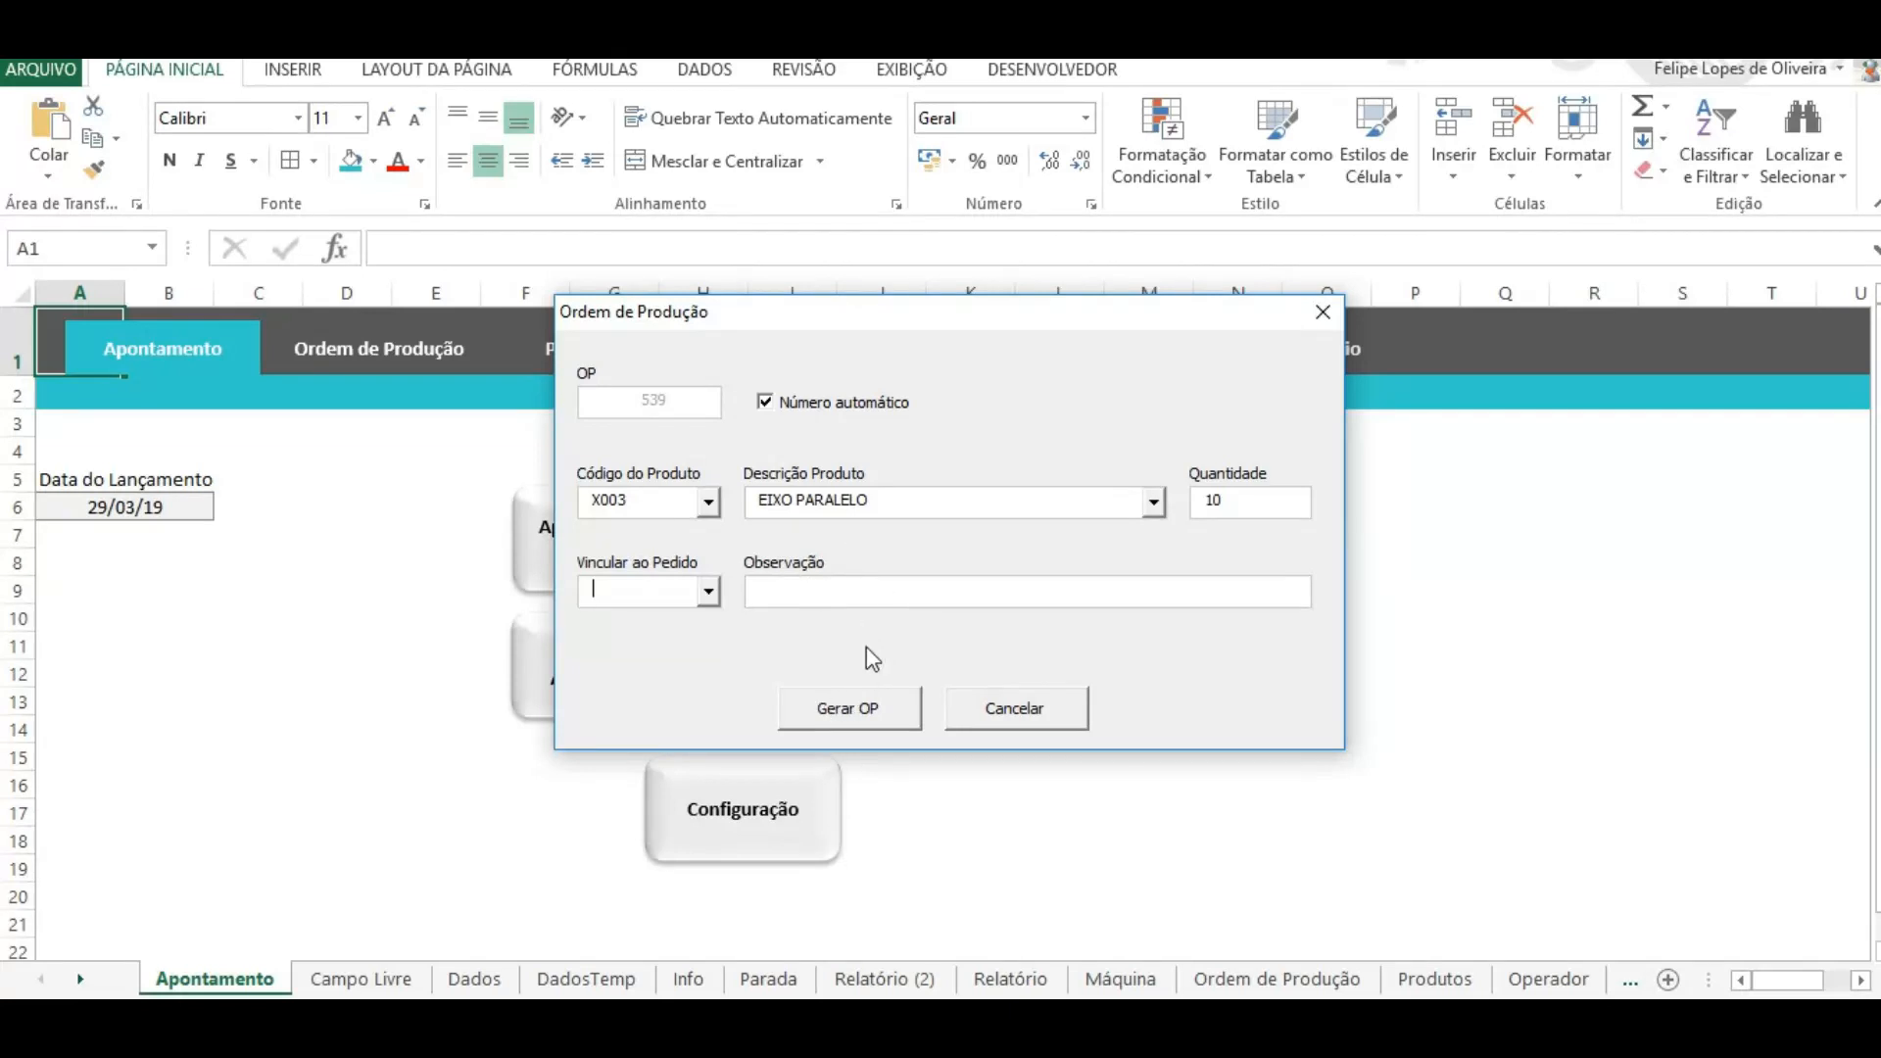
click(841, 715)
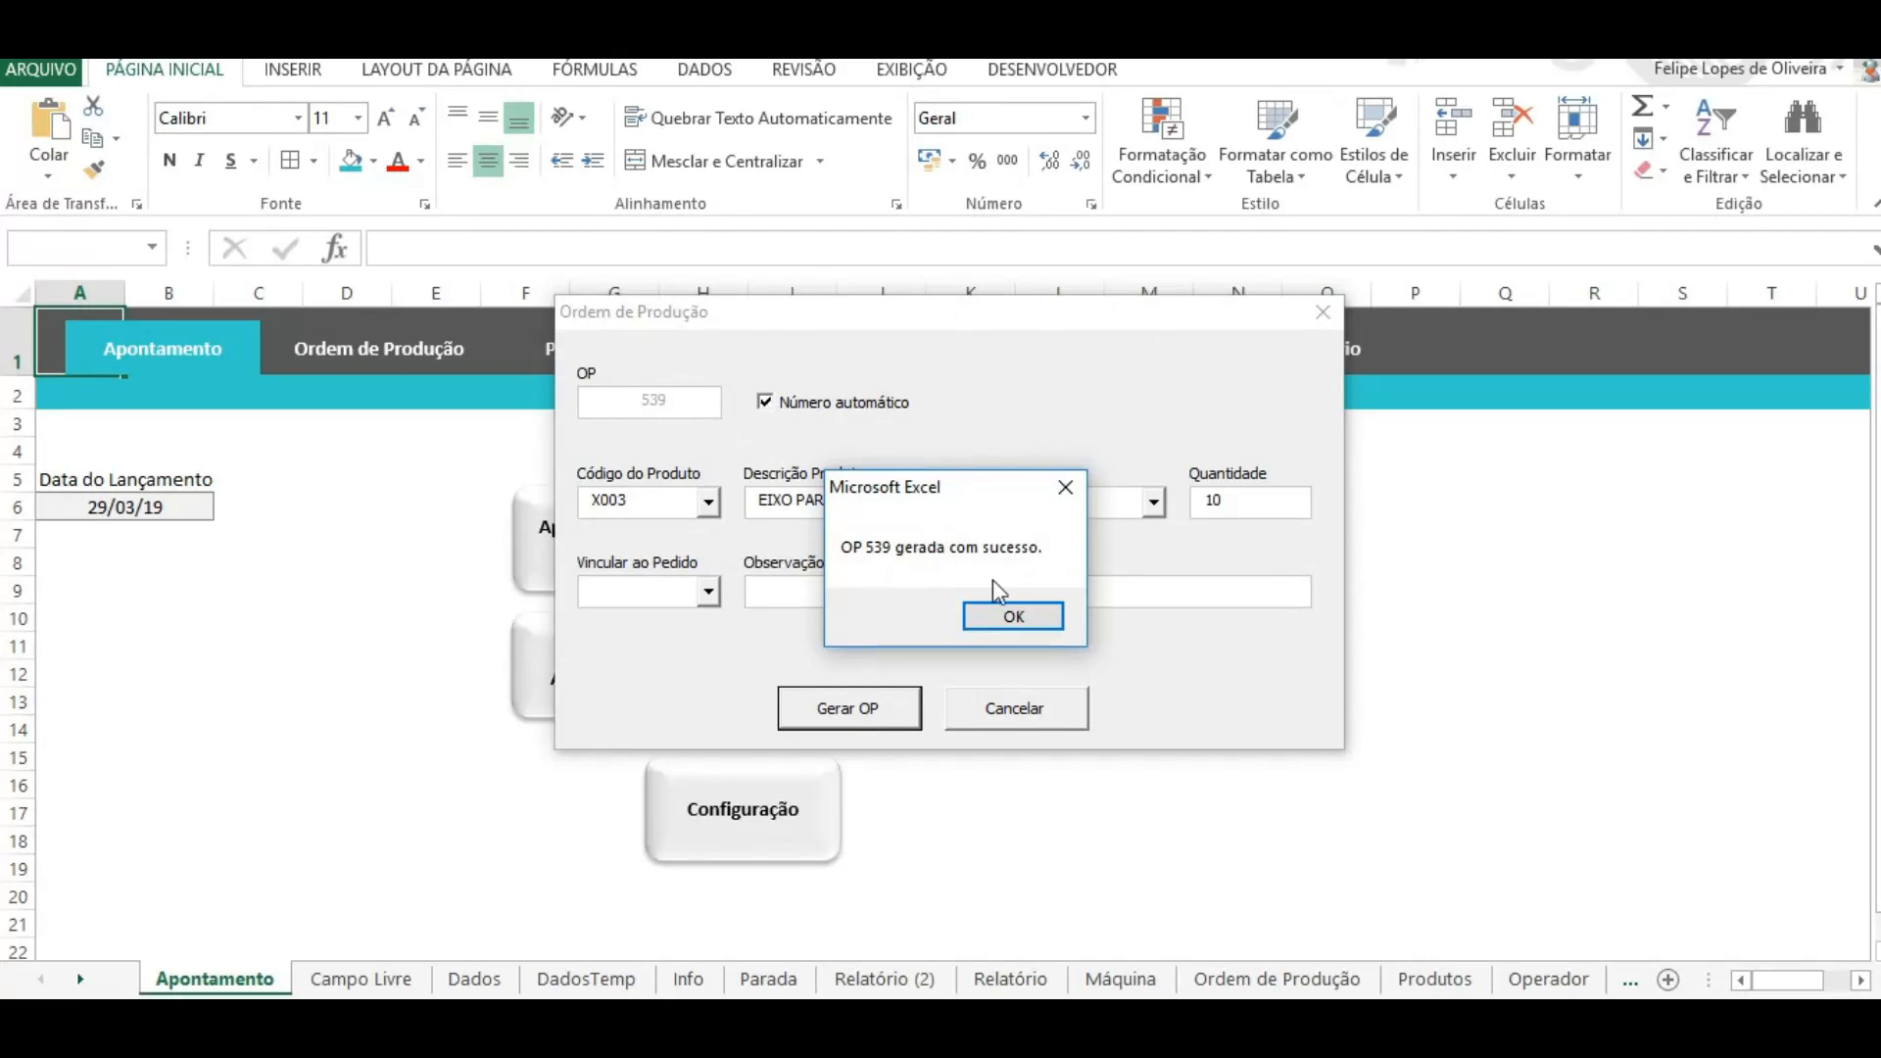
click(1014, 617)
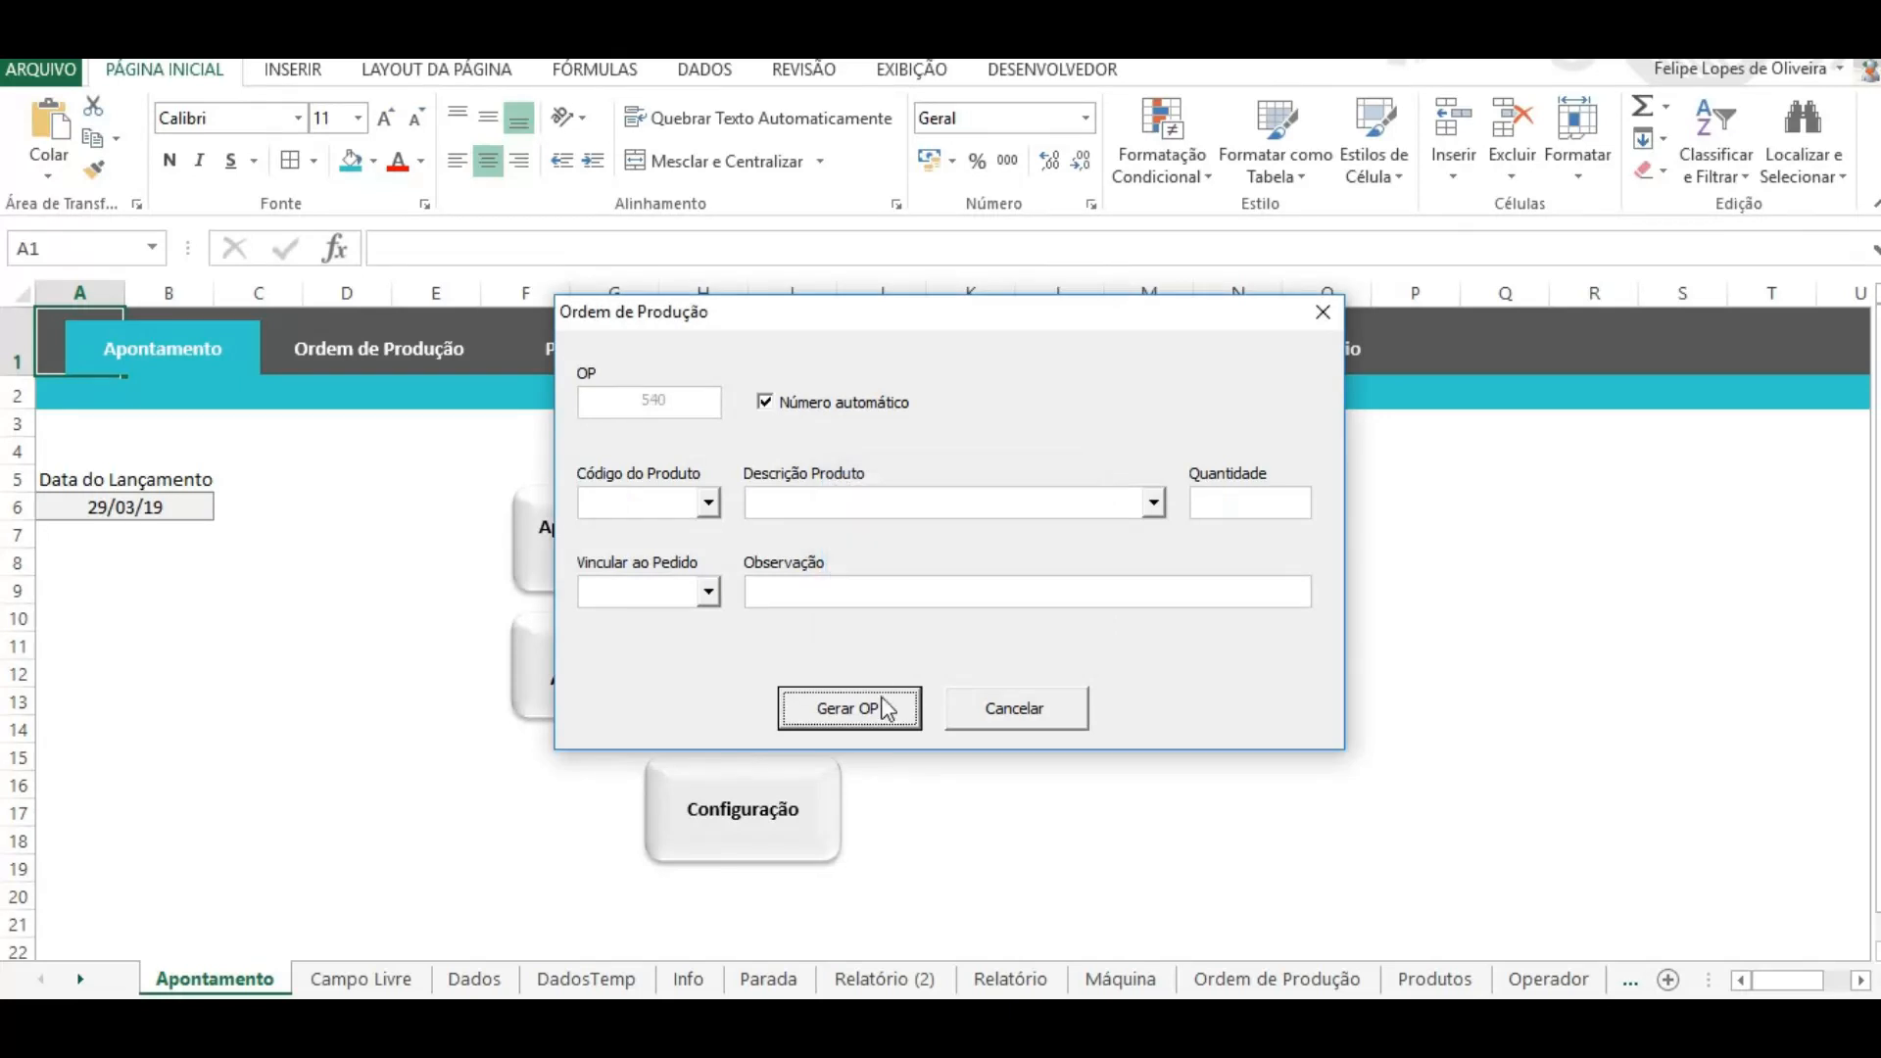
click(1322, 313)
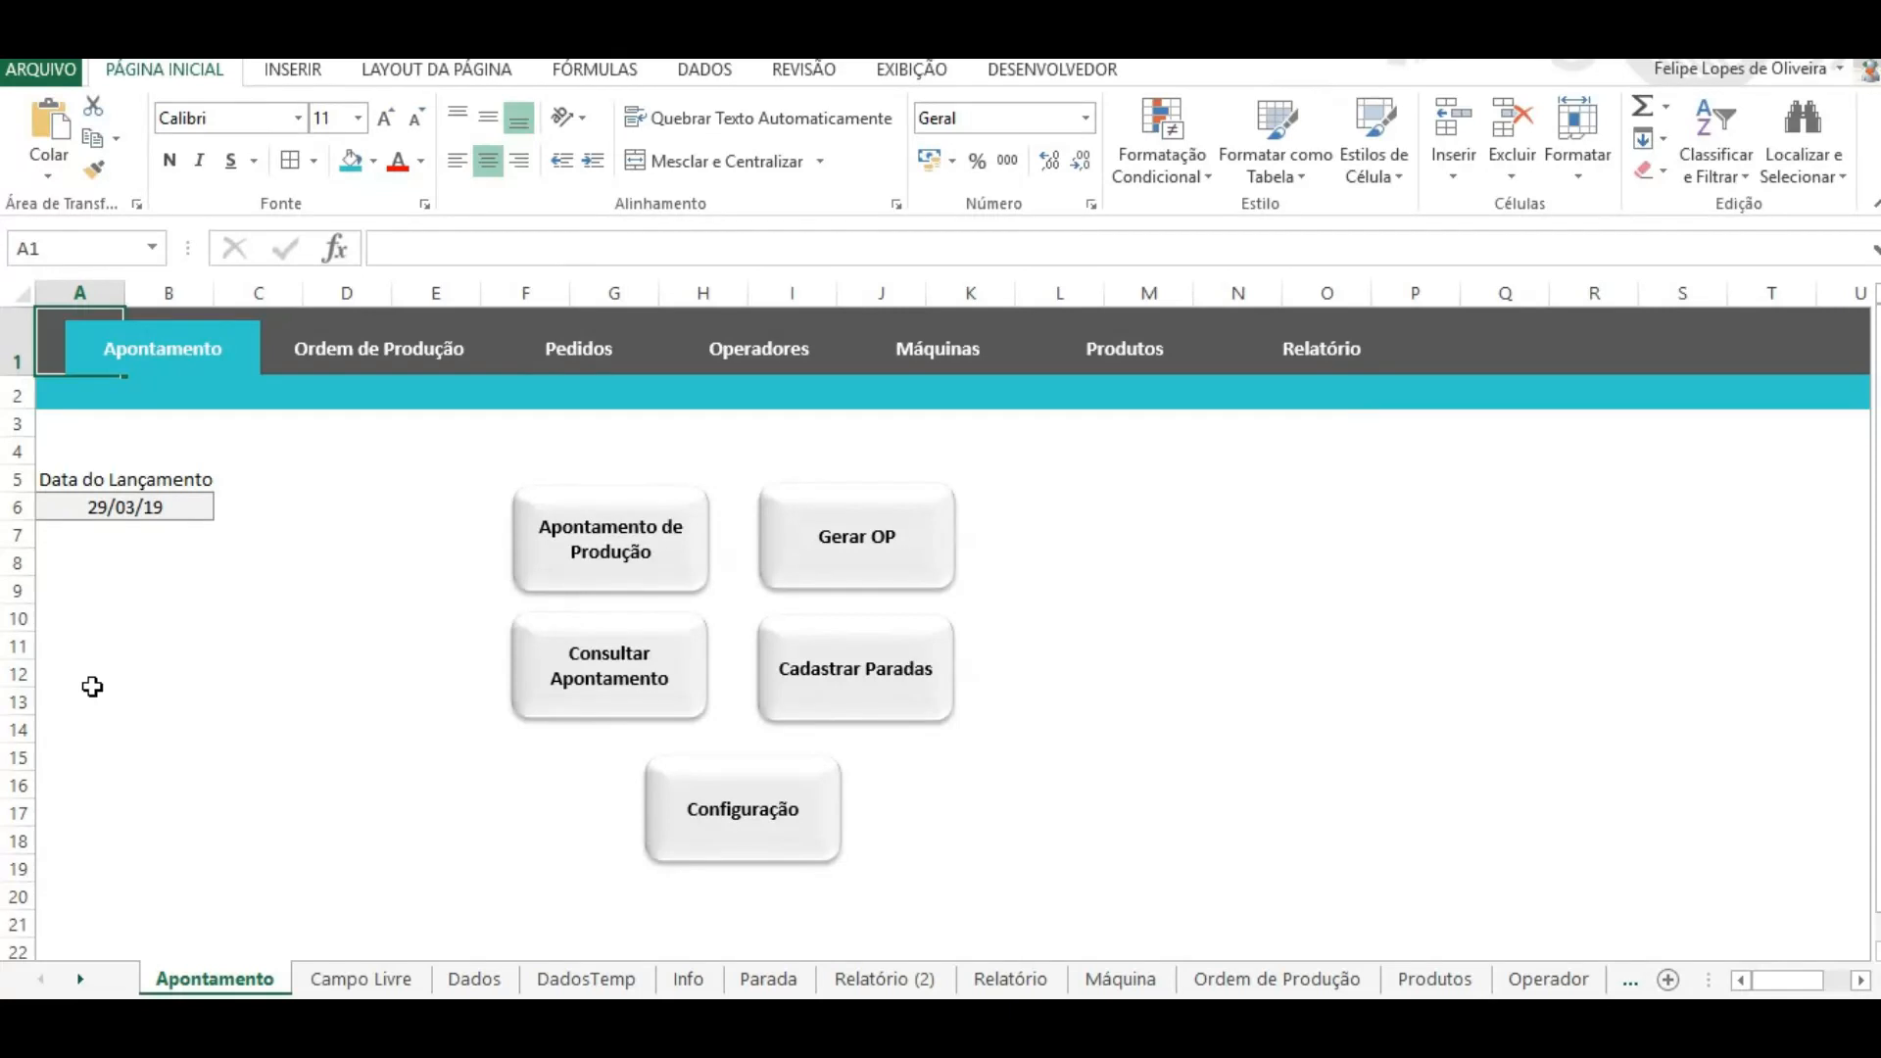
Step: Check the newly generated order in the last row of the Ordem de Produção table, dismissing the e-mail notification
click(342, 369)
drag(1875, 588, 1874, 592)
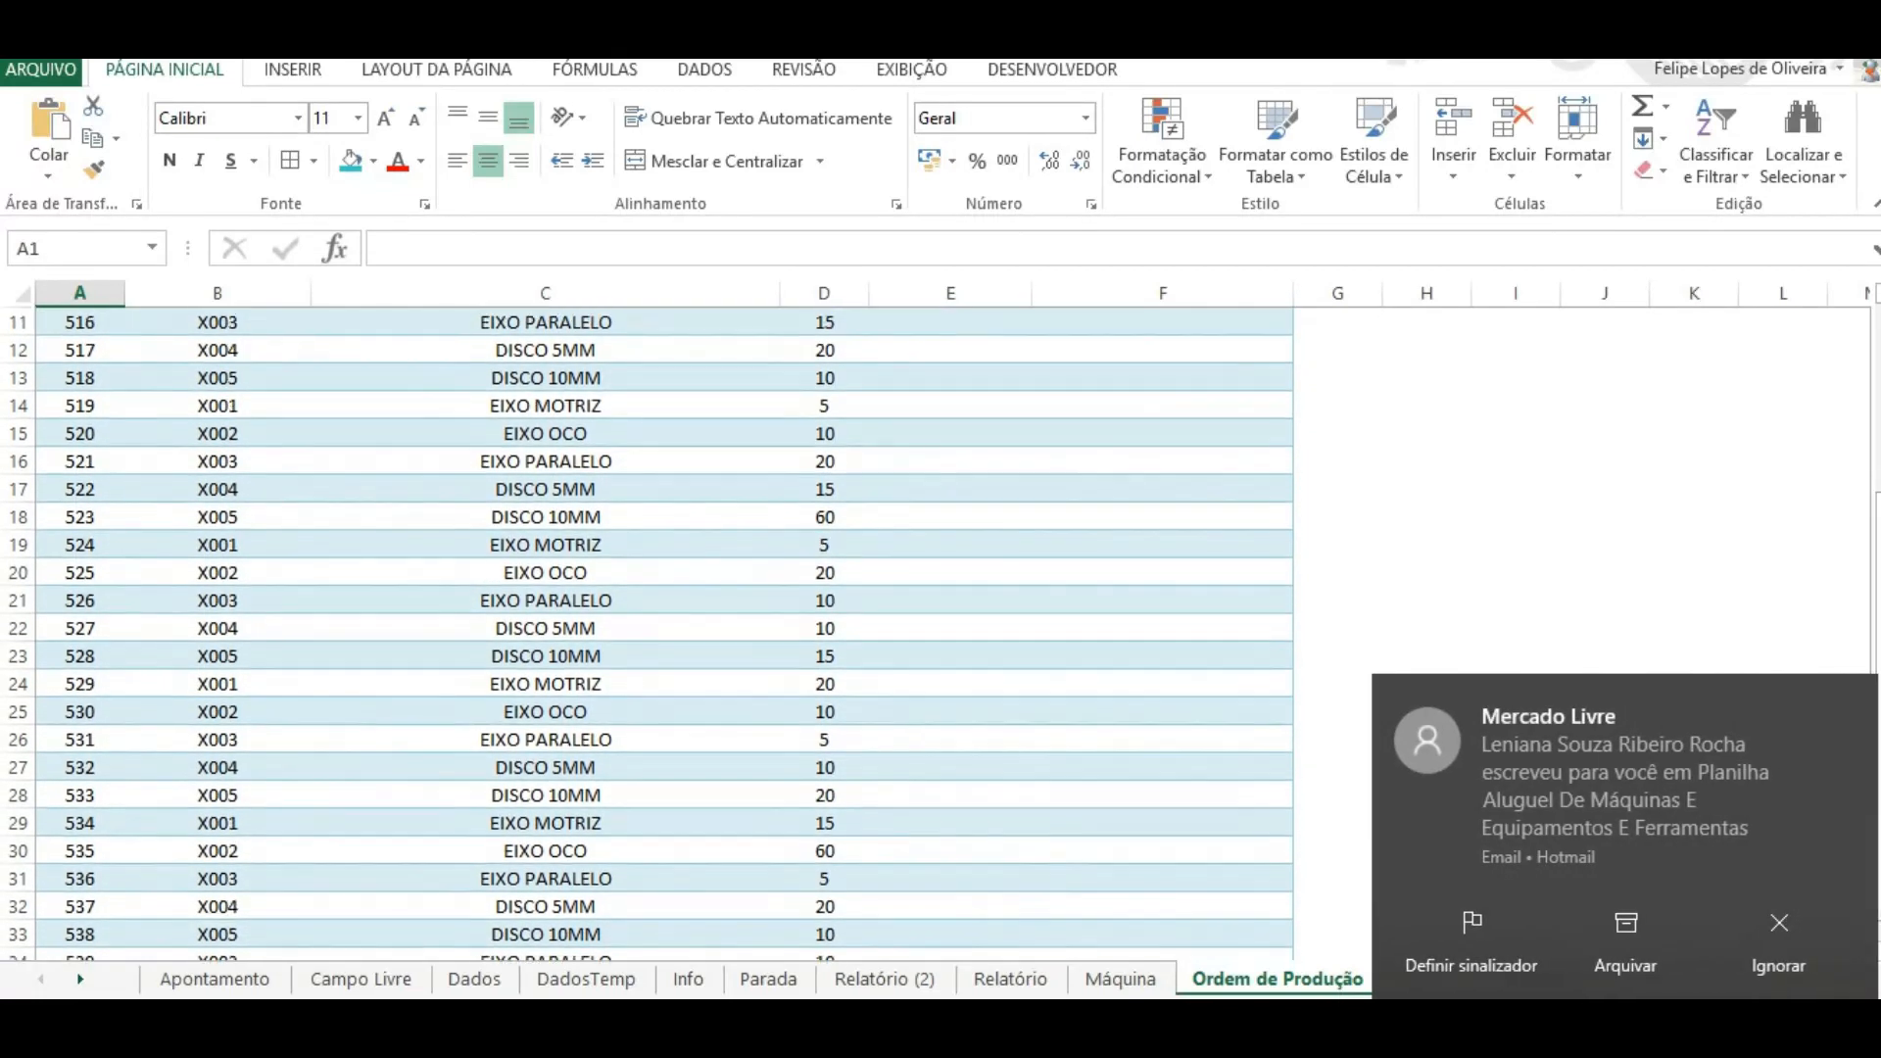
click(1779, 923)
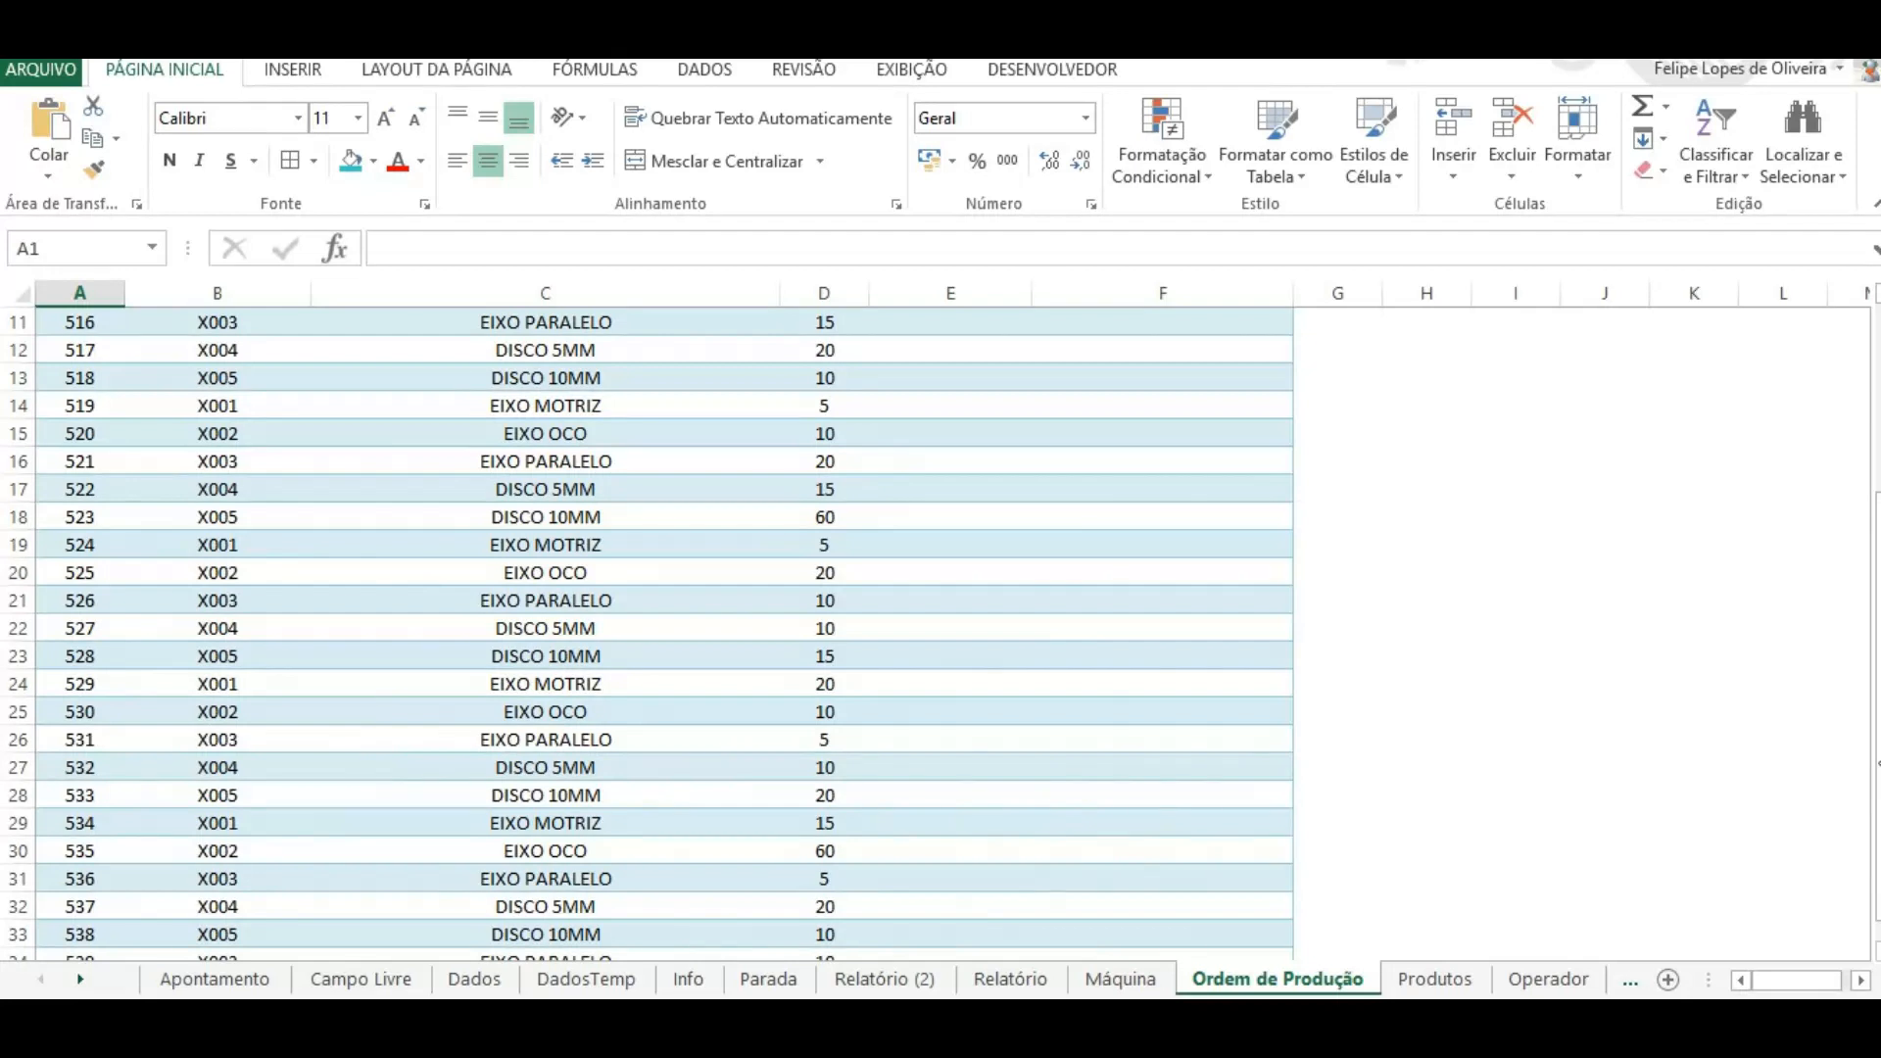
drag(1876, 742, 1876, 760)
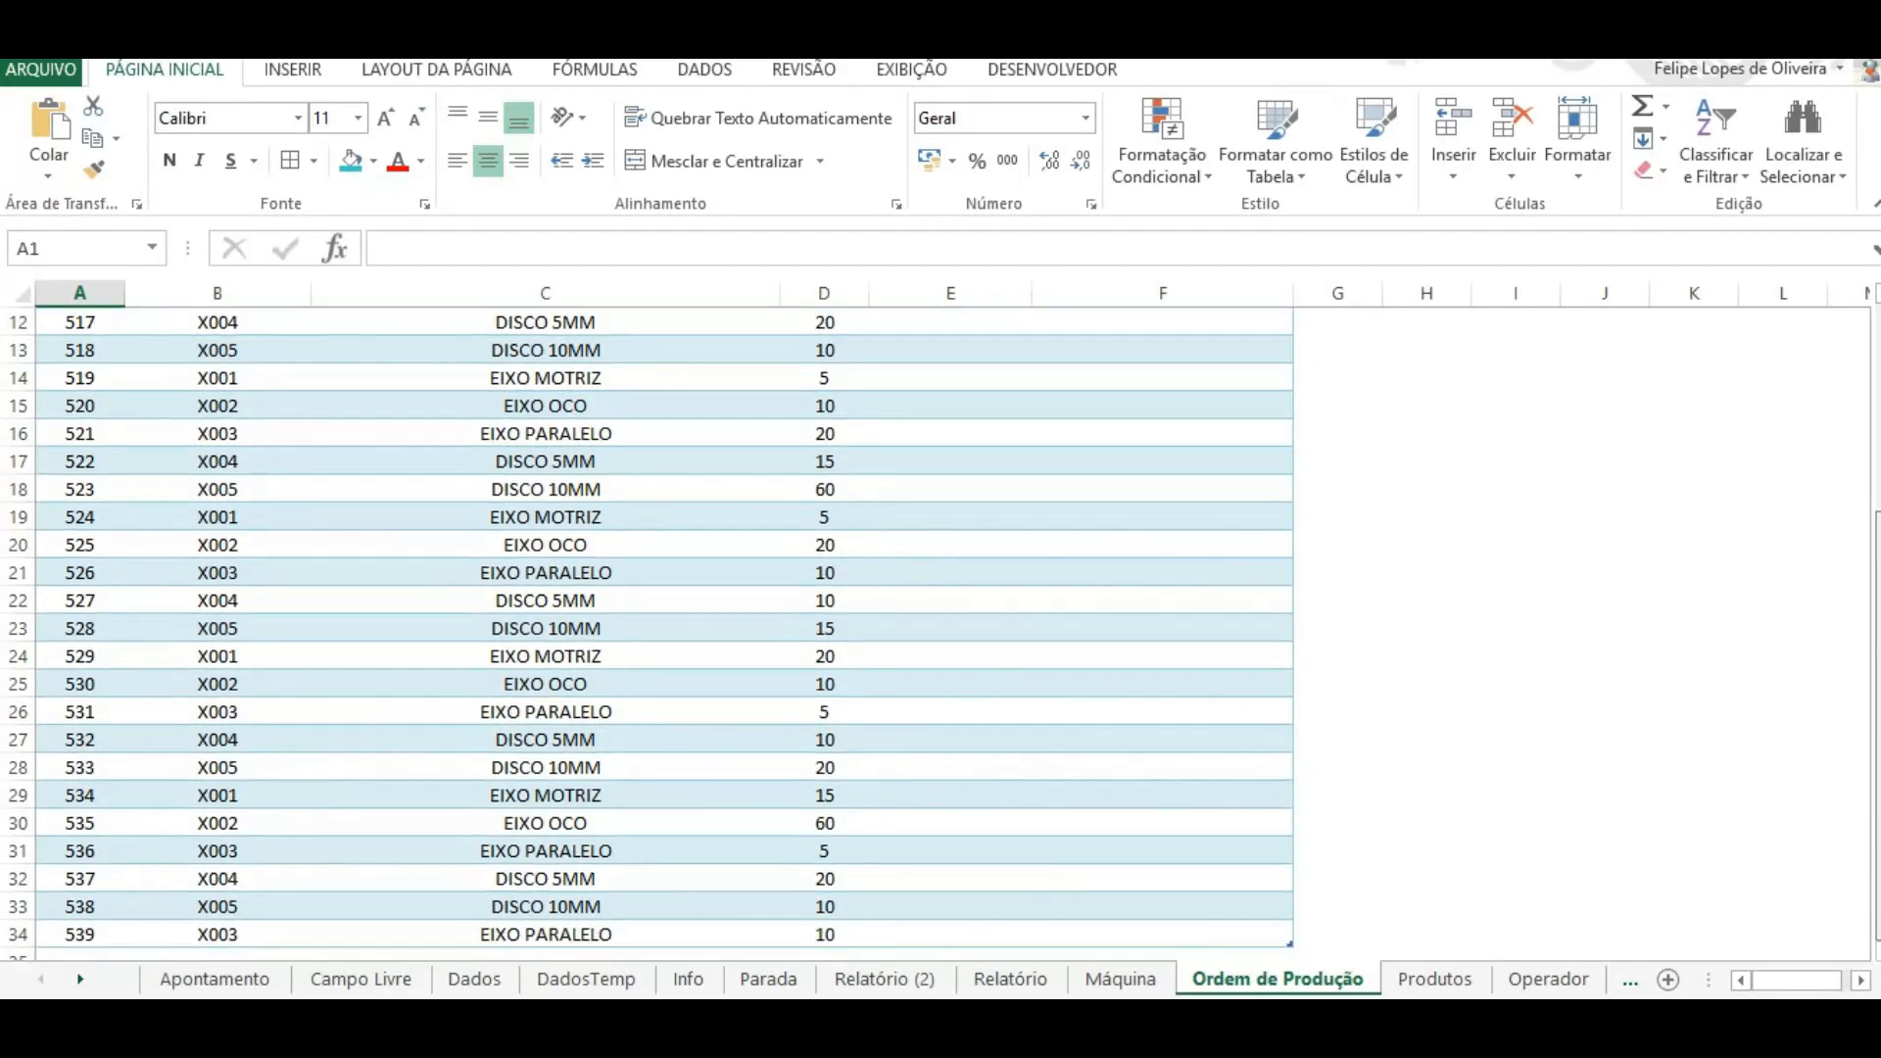
click(131, 928)
click(122, 931)
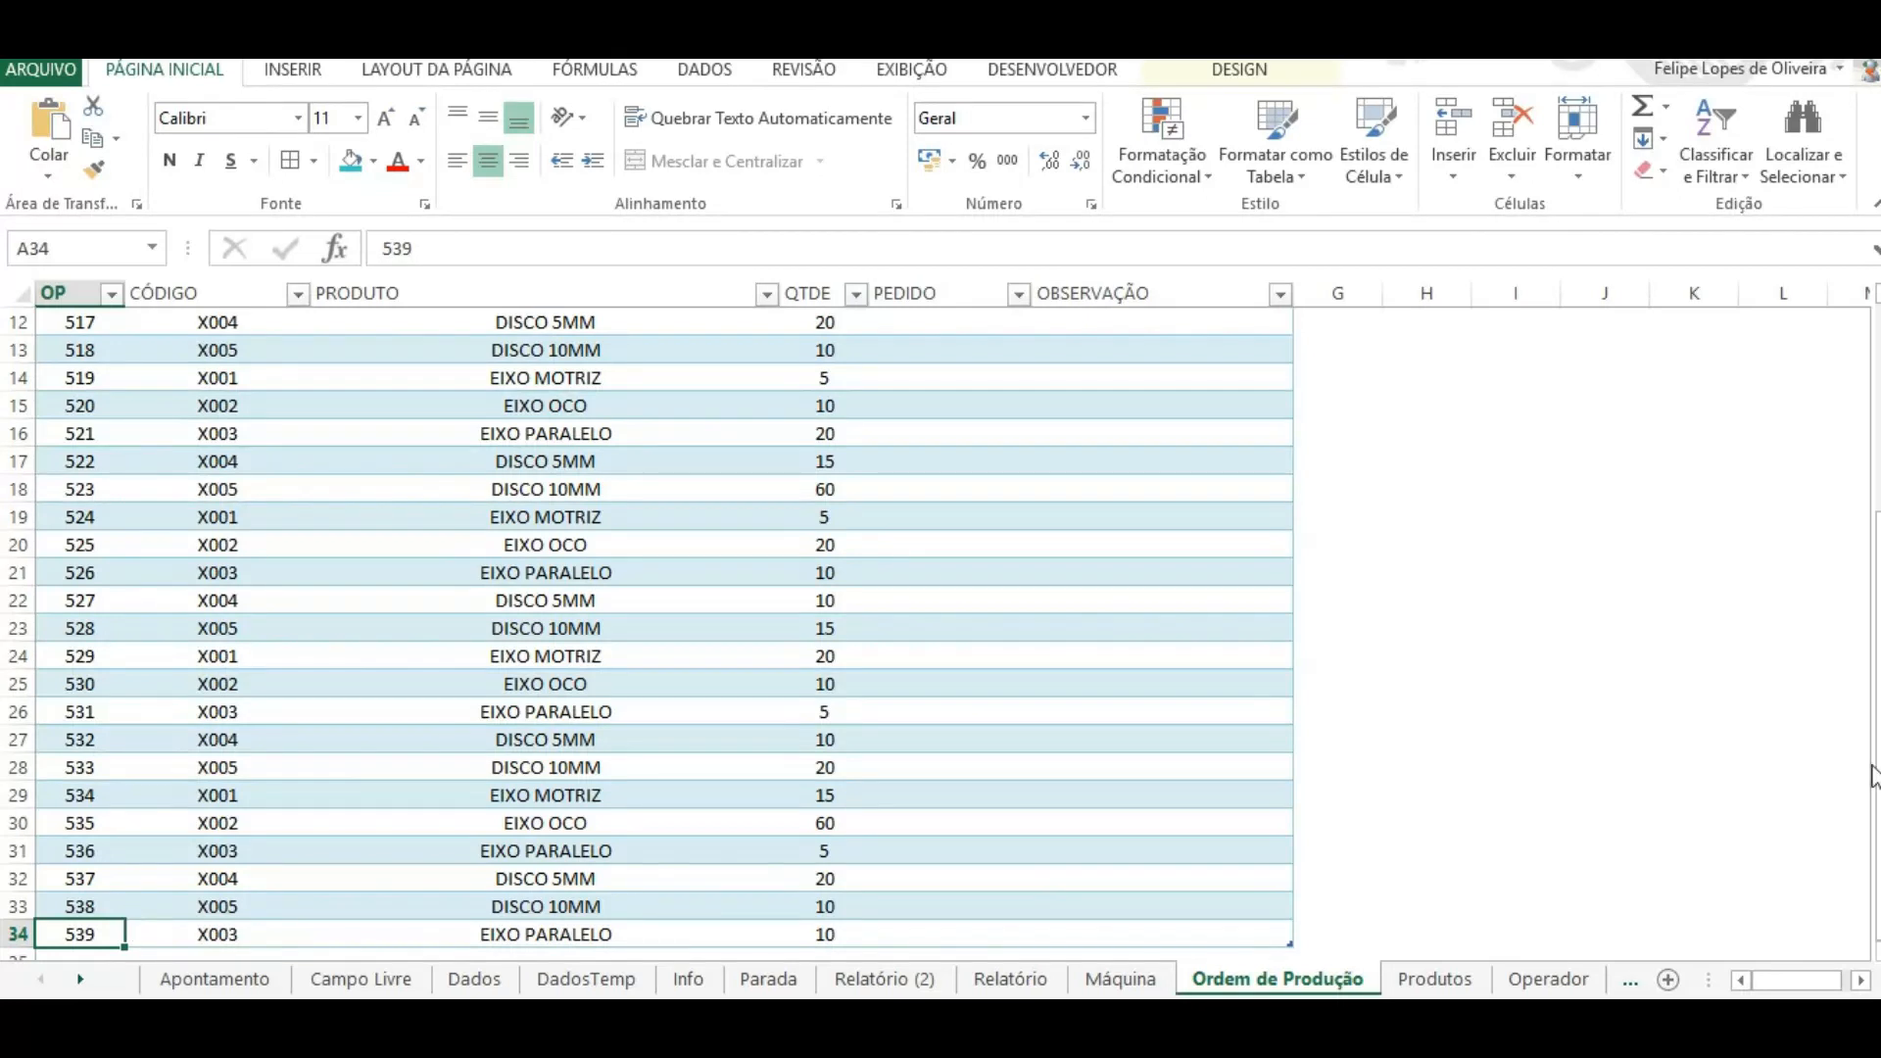
drag(1876, 774, 1877, 726)
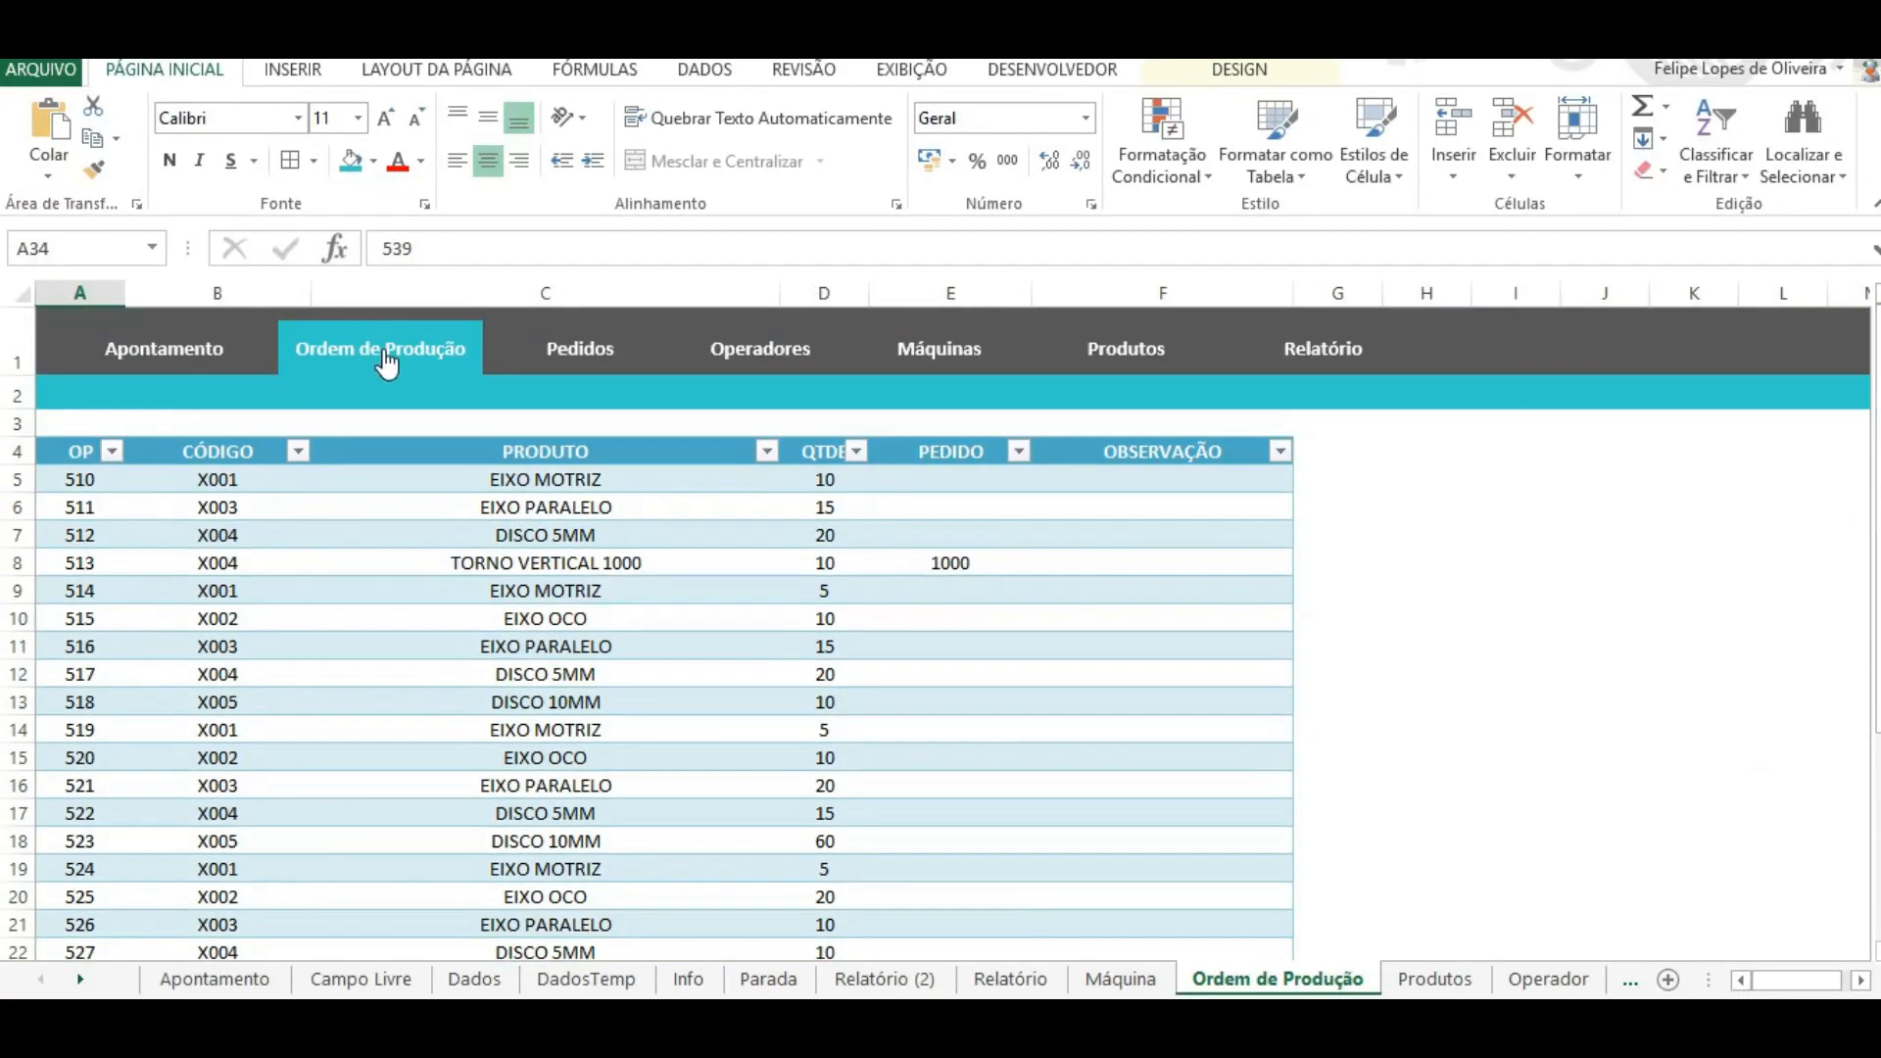
Step: Review the columns of the Pedidos, Operadores, Máquinas and Produtos tables, and return to the Apontamento sheet
click(561, 370)
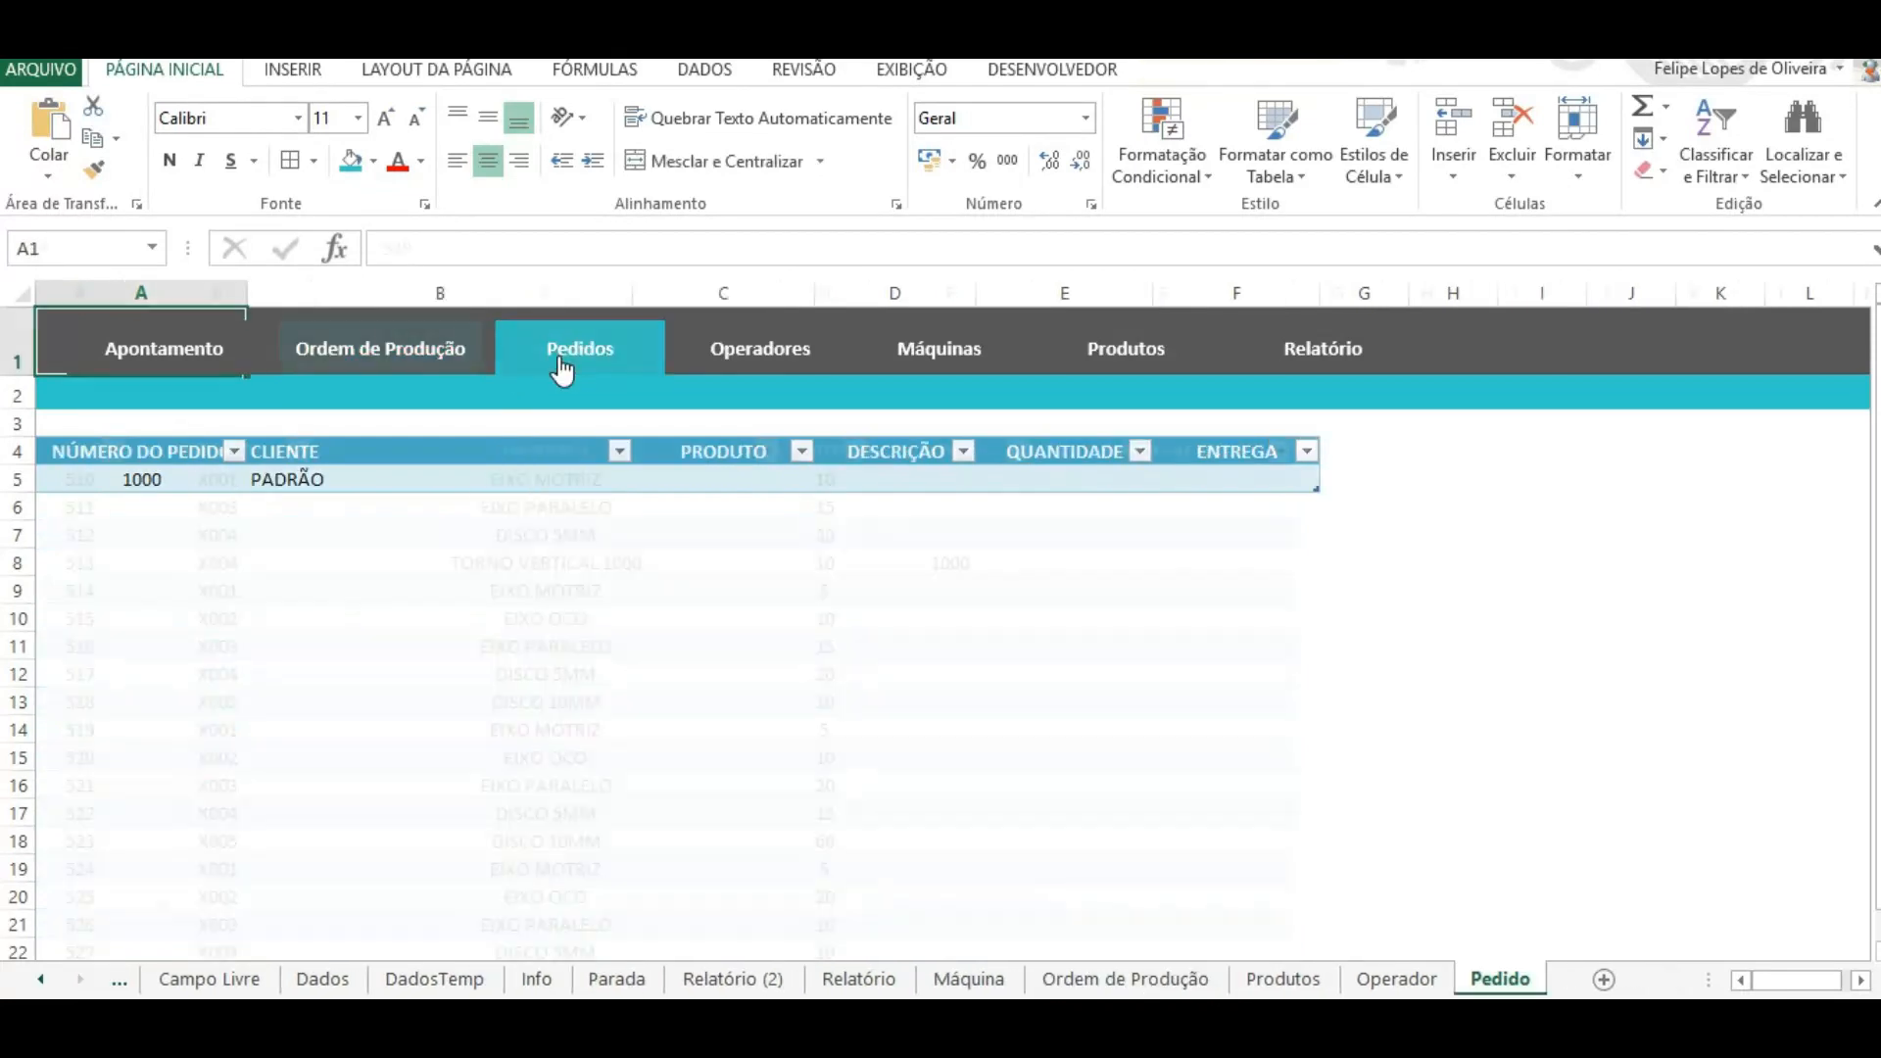
click(142, 478)
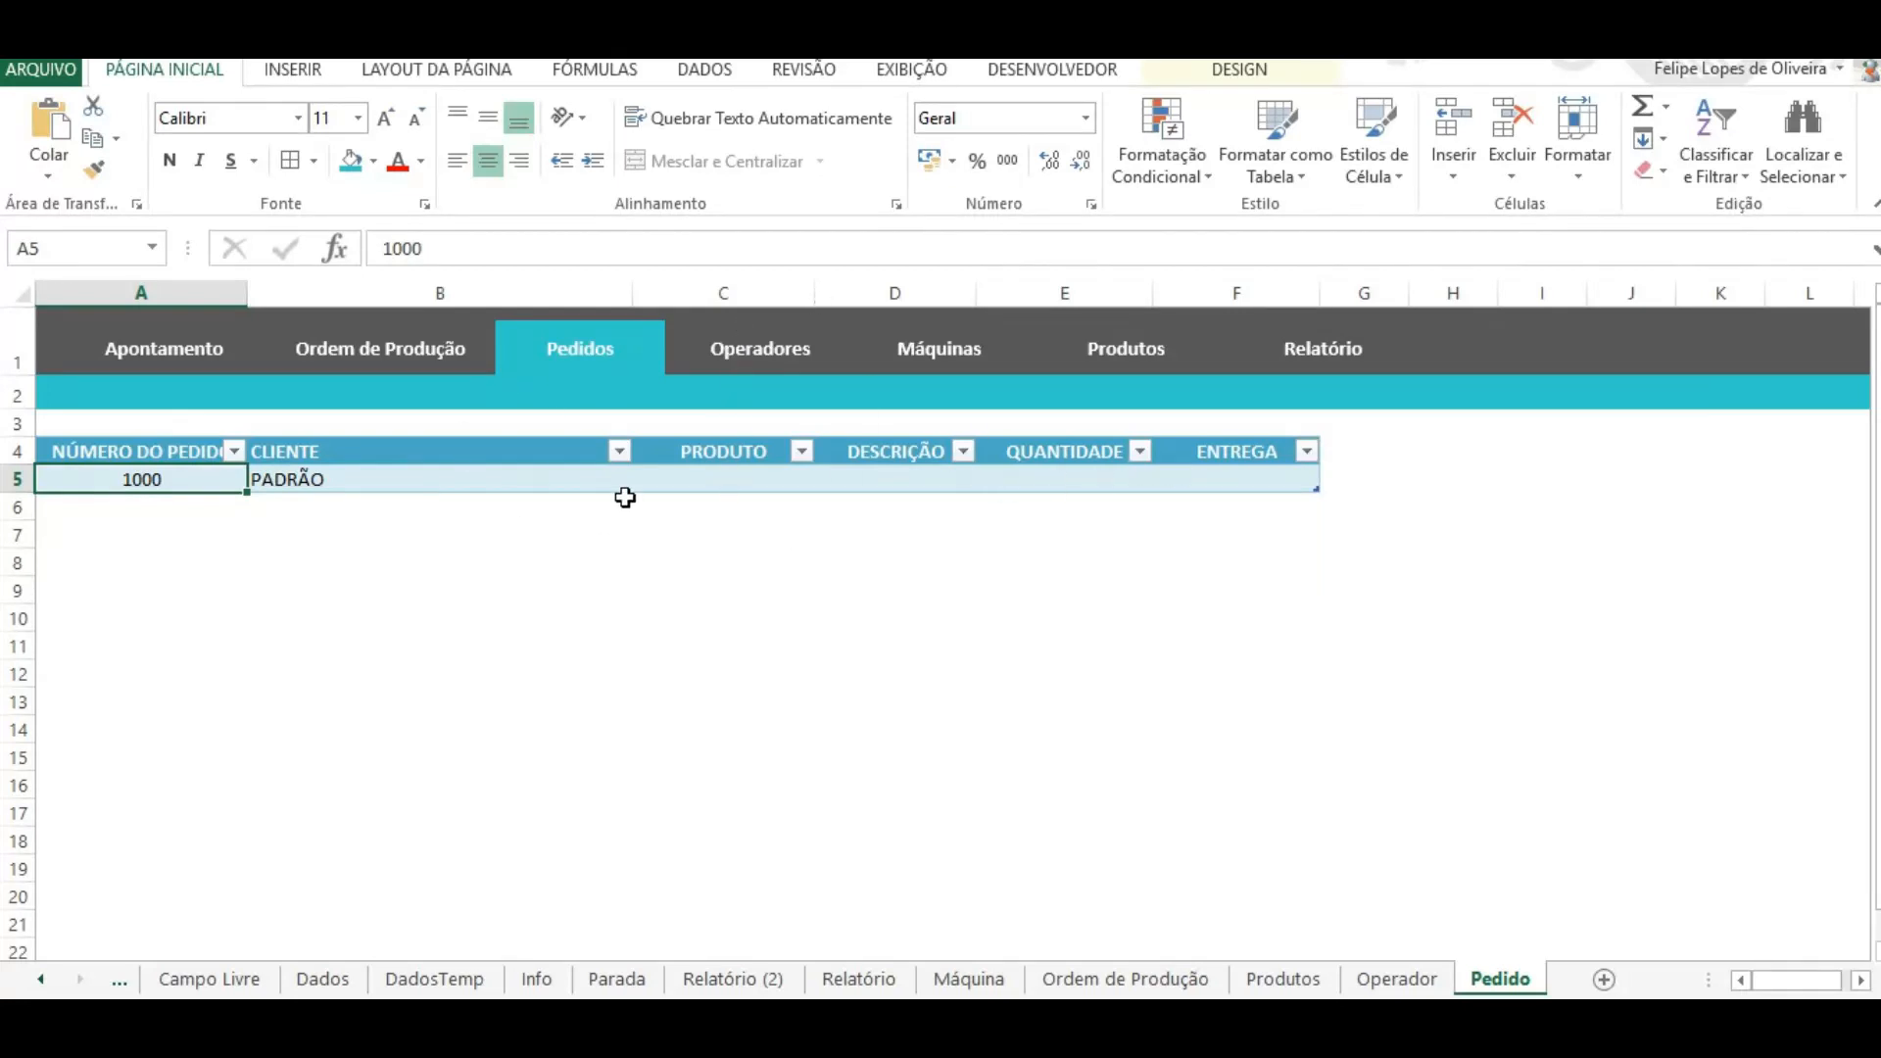
click(766, 347)
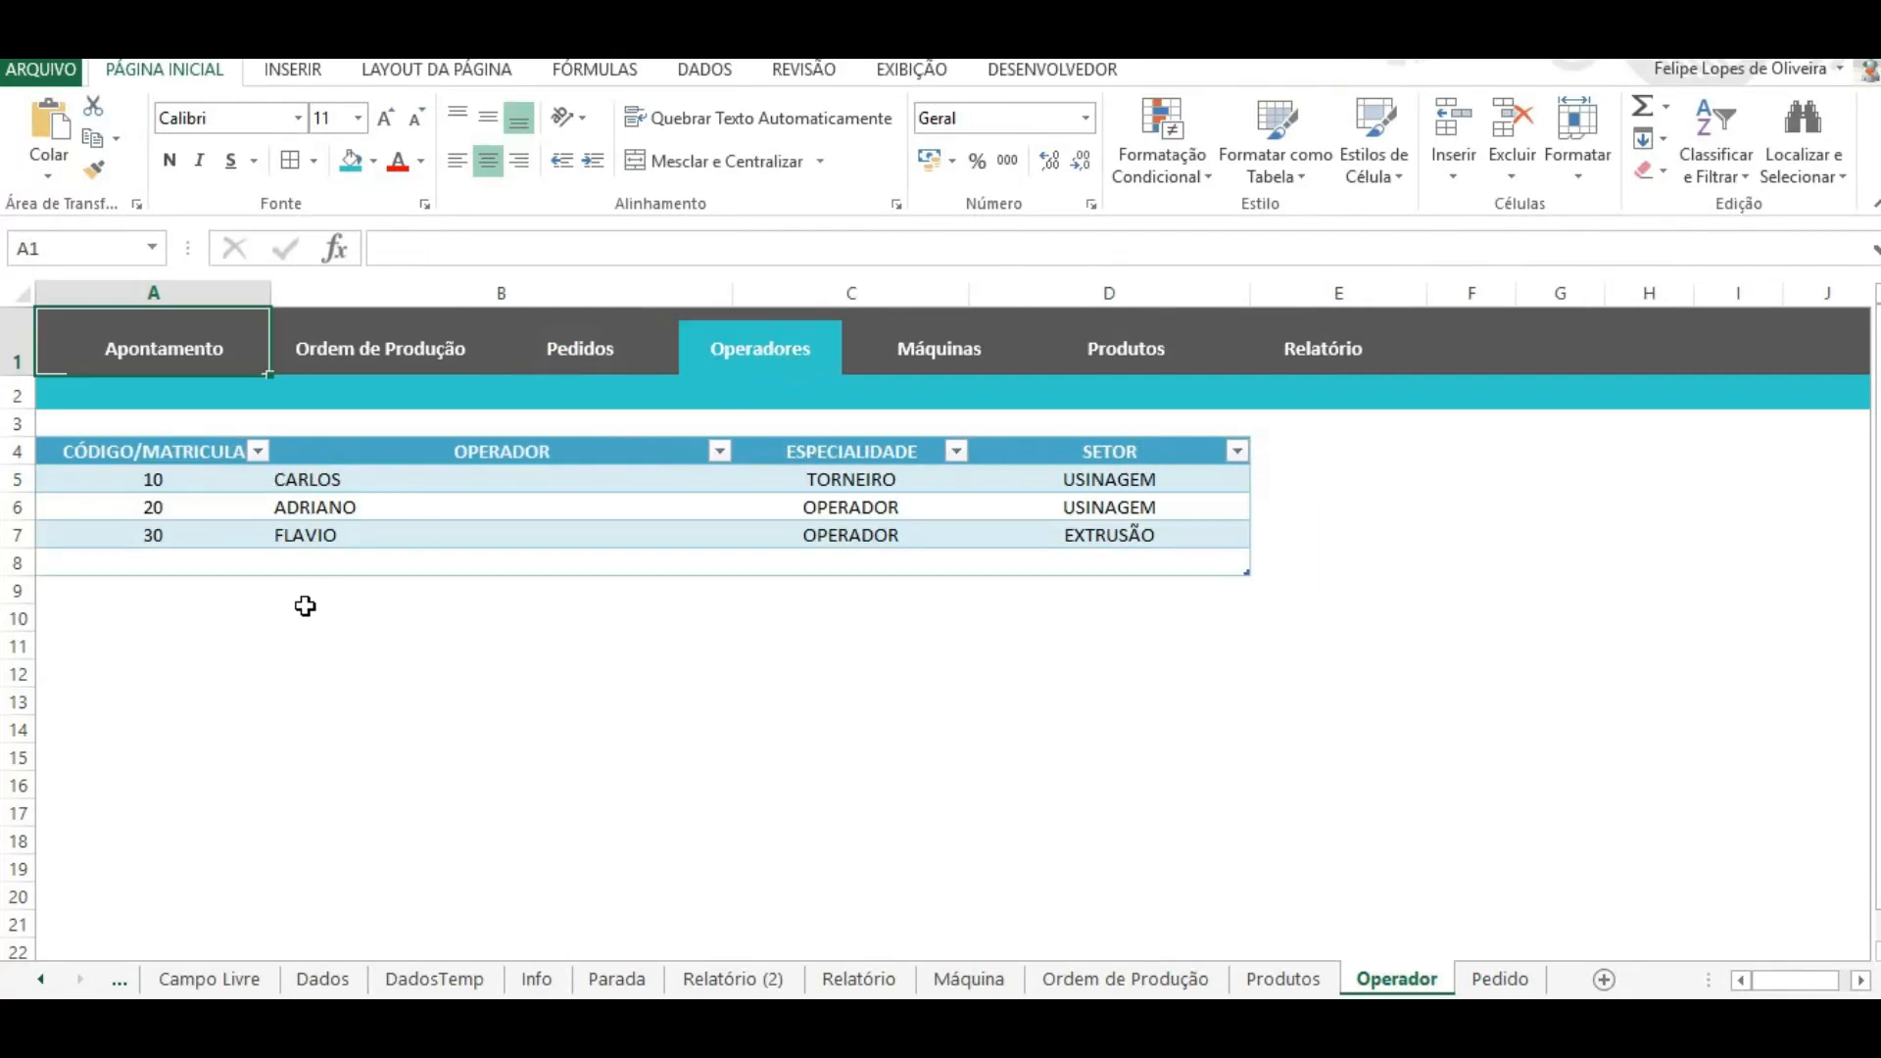
click(176, 565)
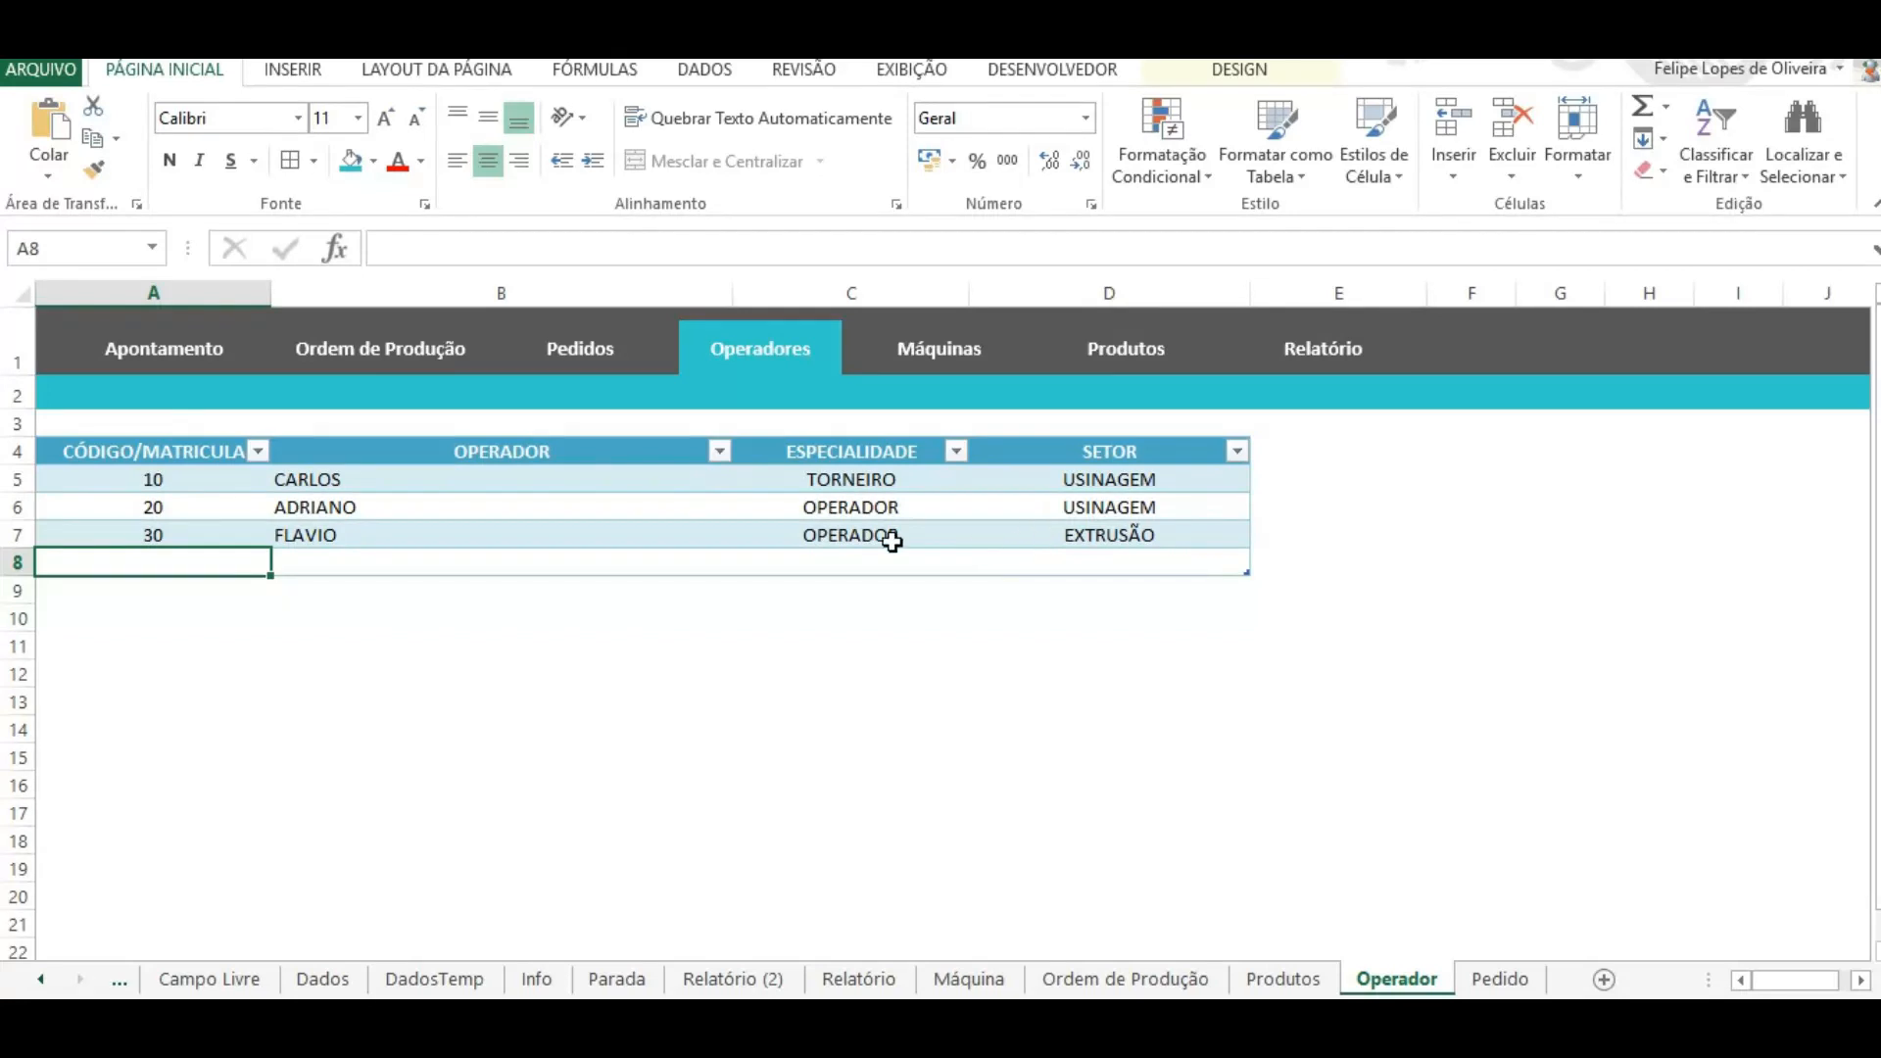
click(918, 364)
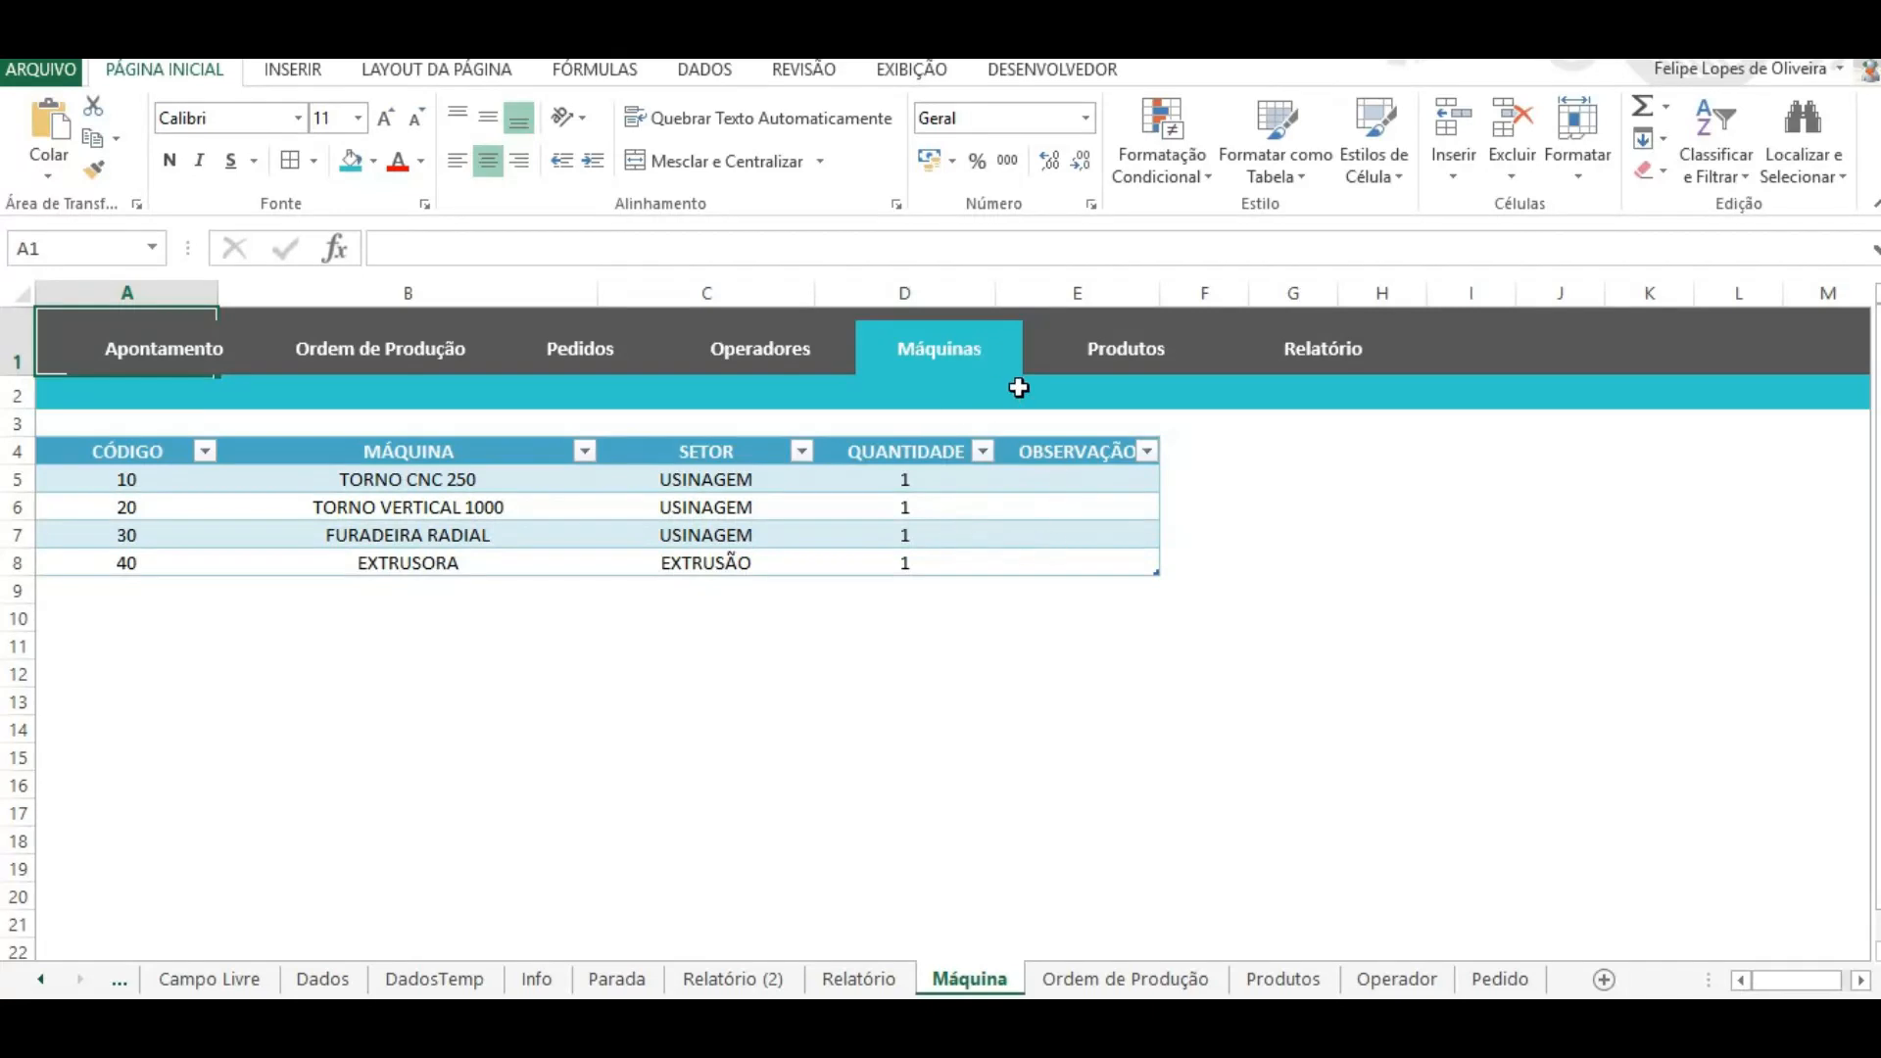
click(1091, 371)
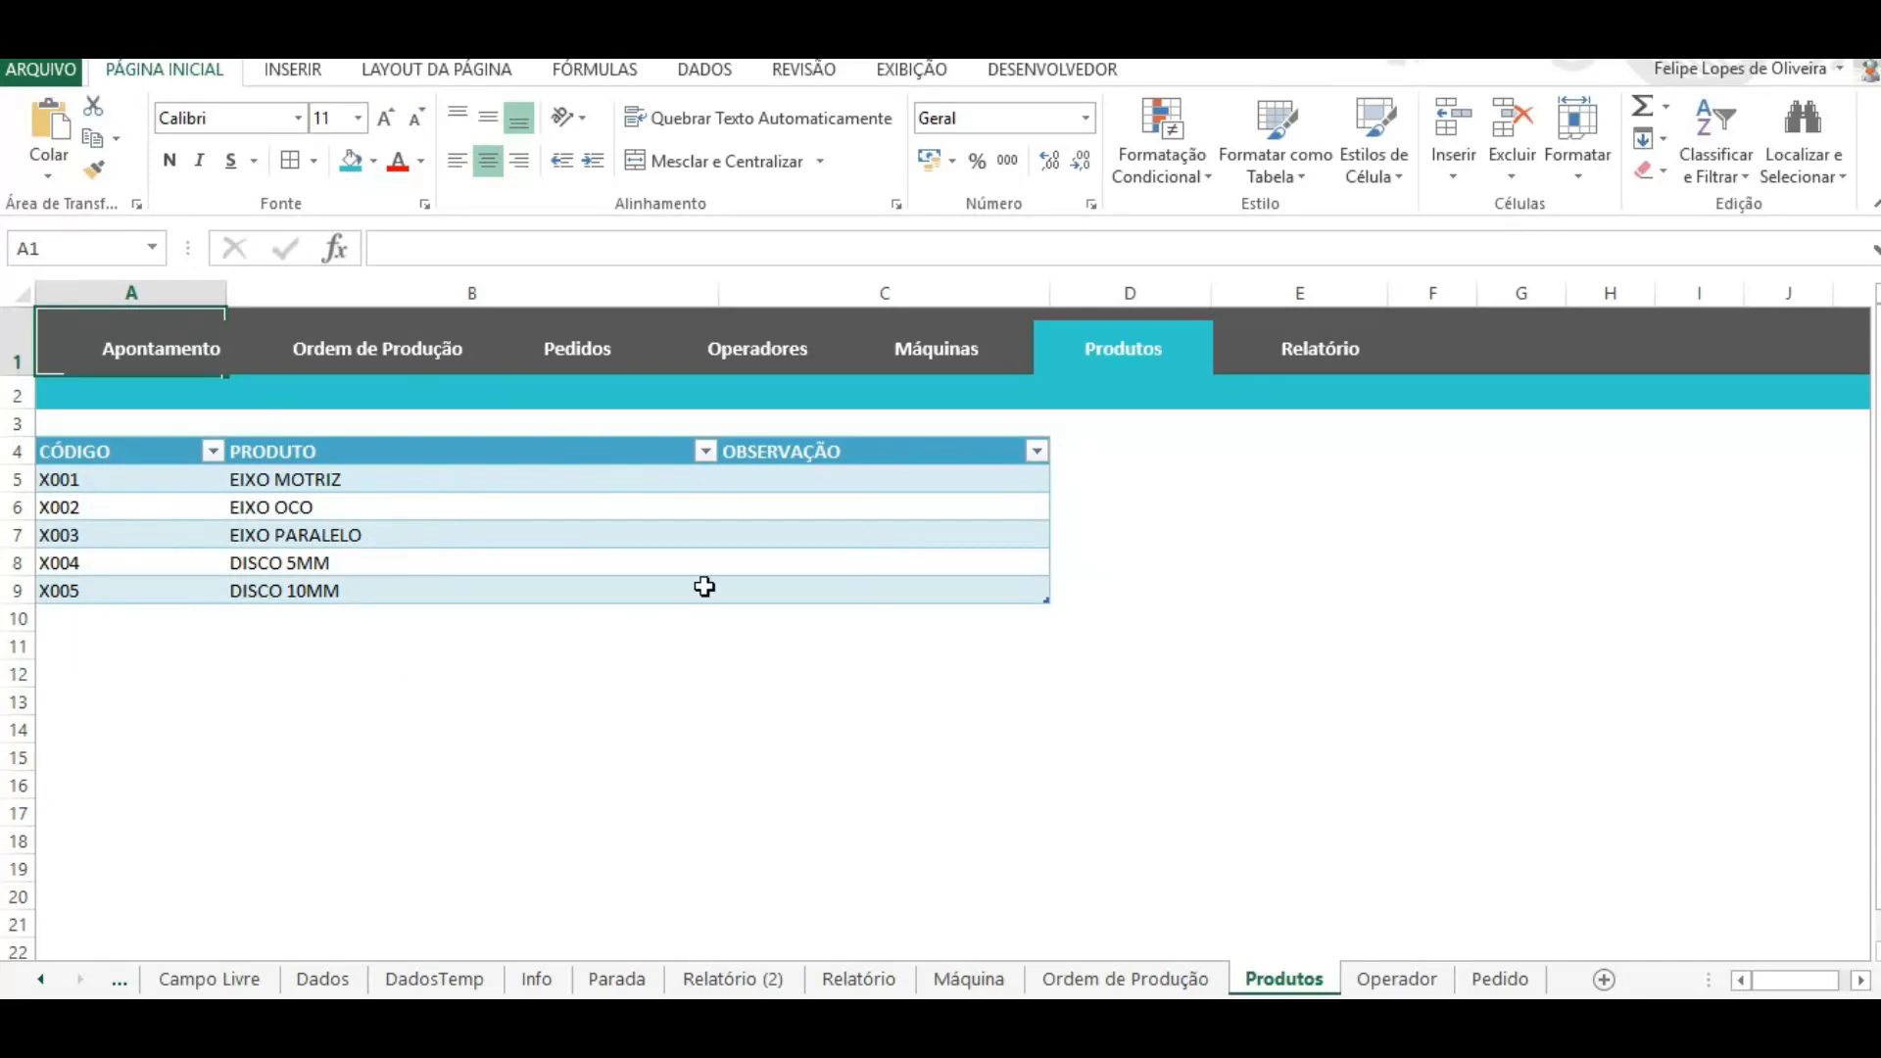
click(171, 353)
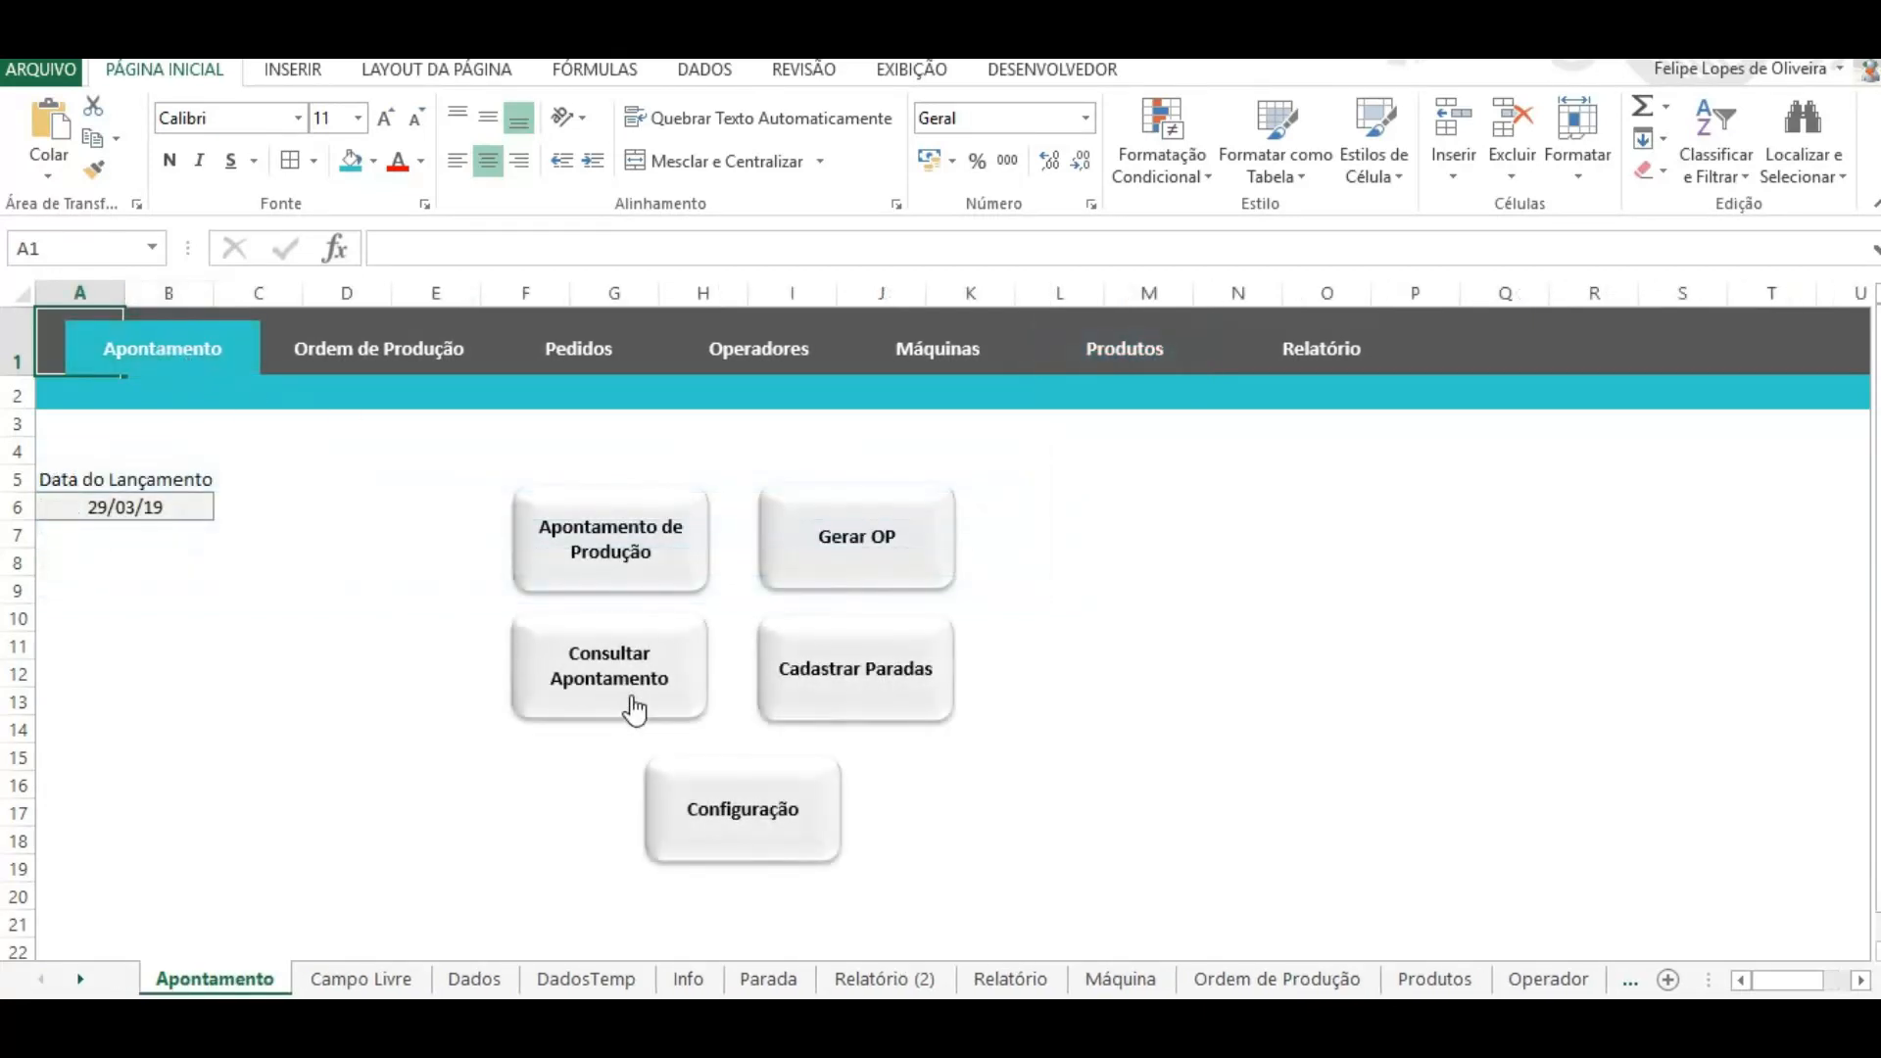
Step: Review the existing stop types listed in the Cadastrar Paradas form
click(363, 617)
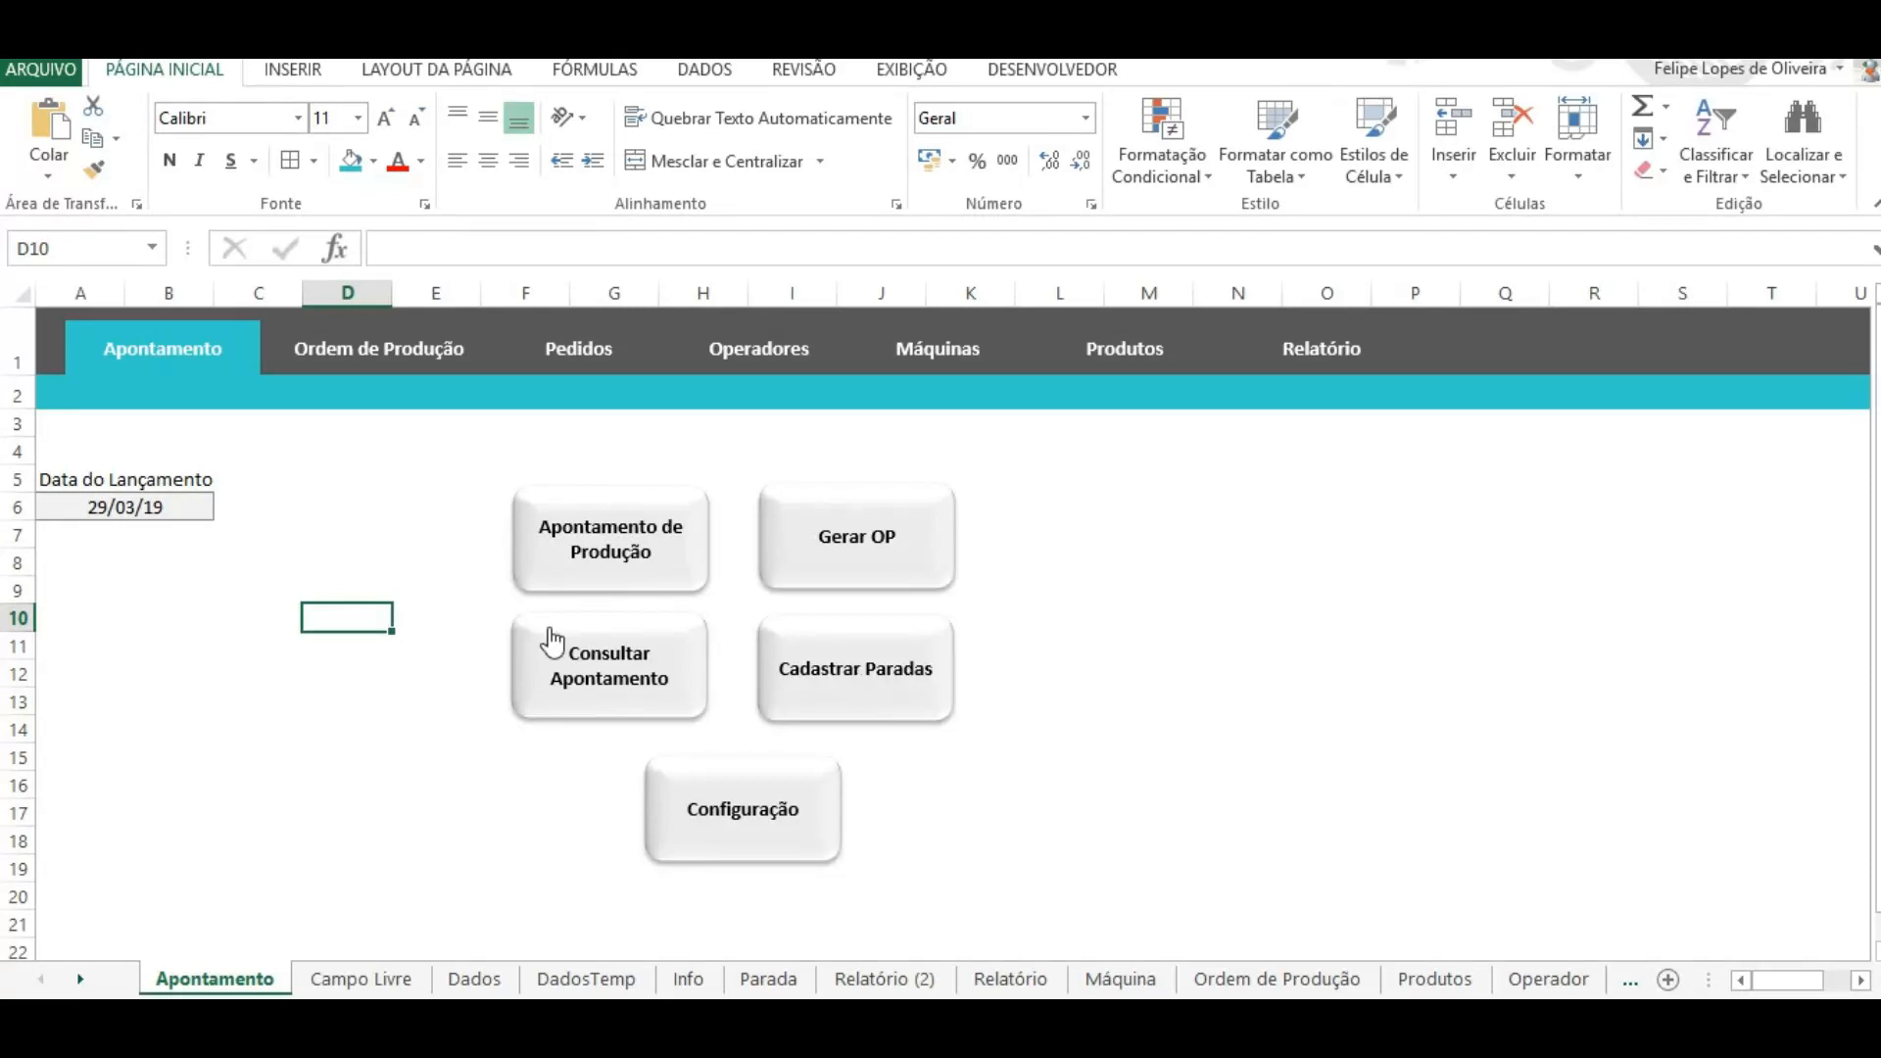
click(887, 694)
click(1073, 505)
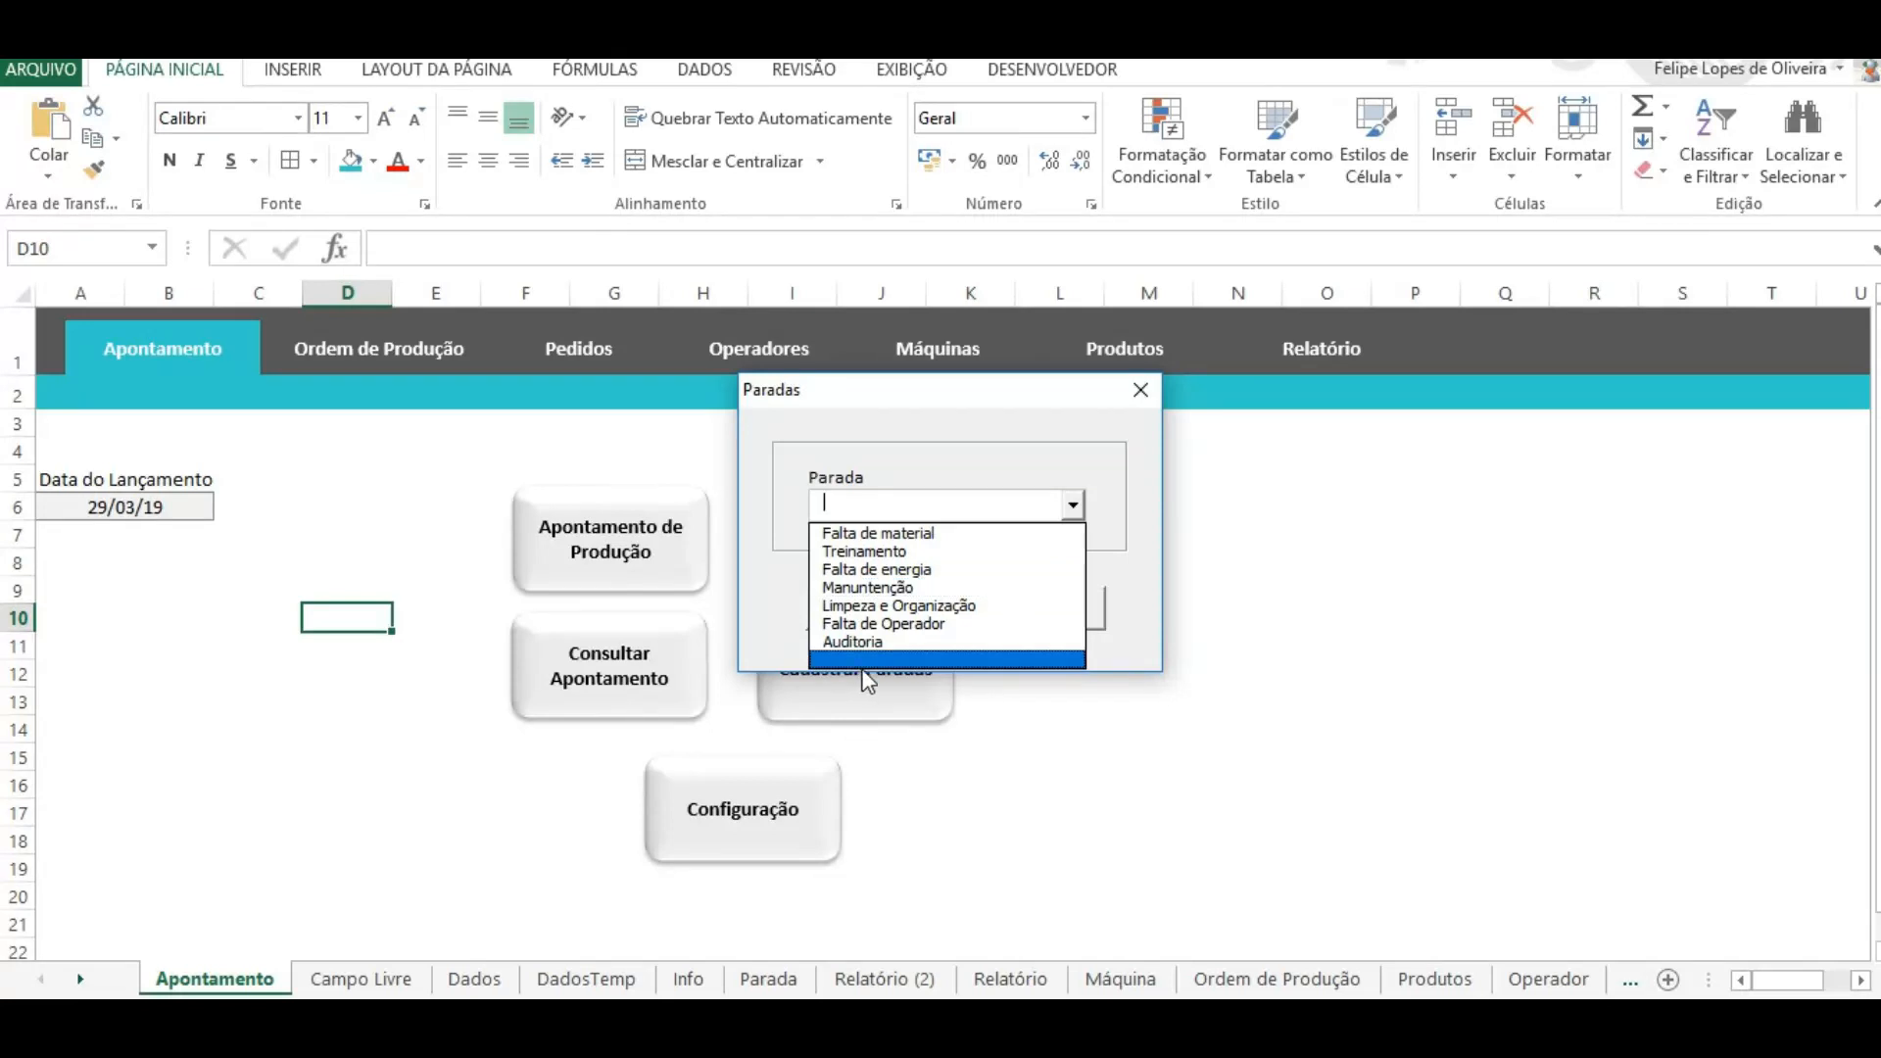
click(999, 449)
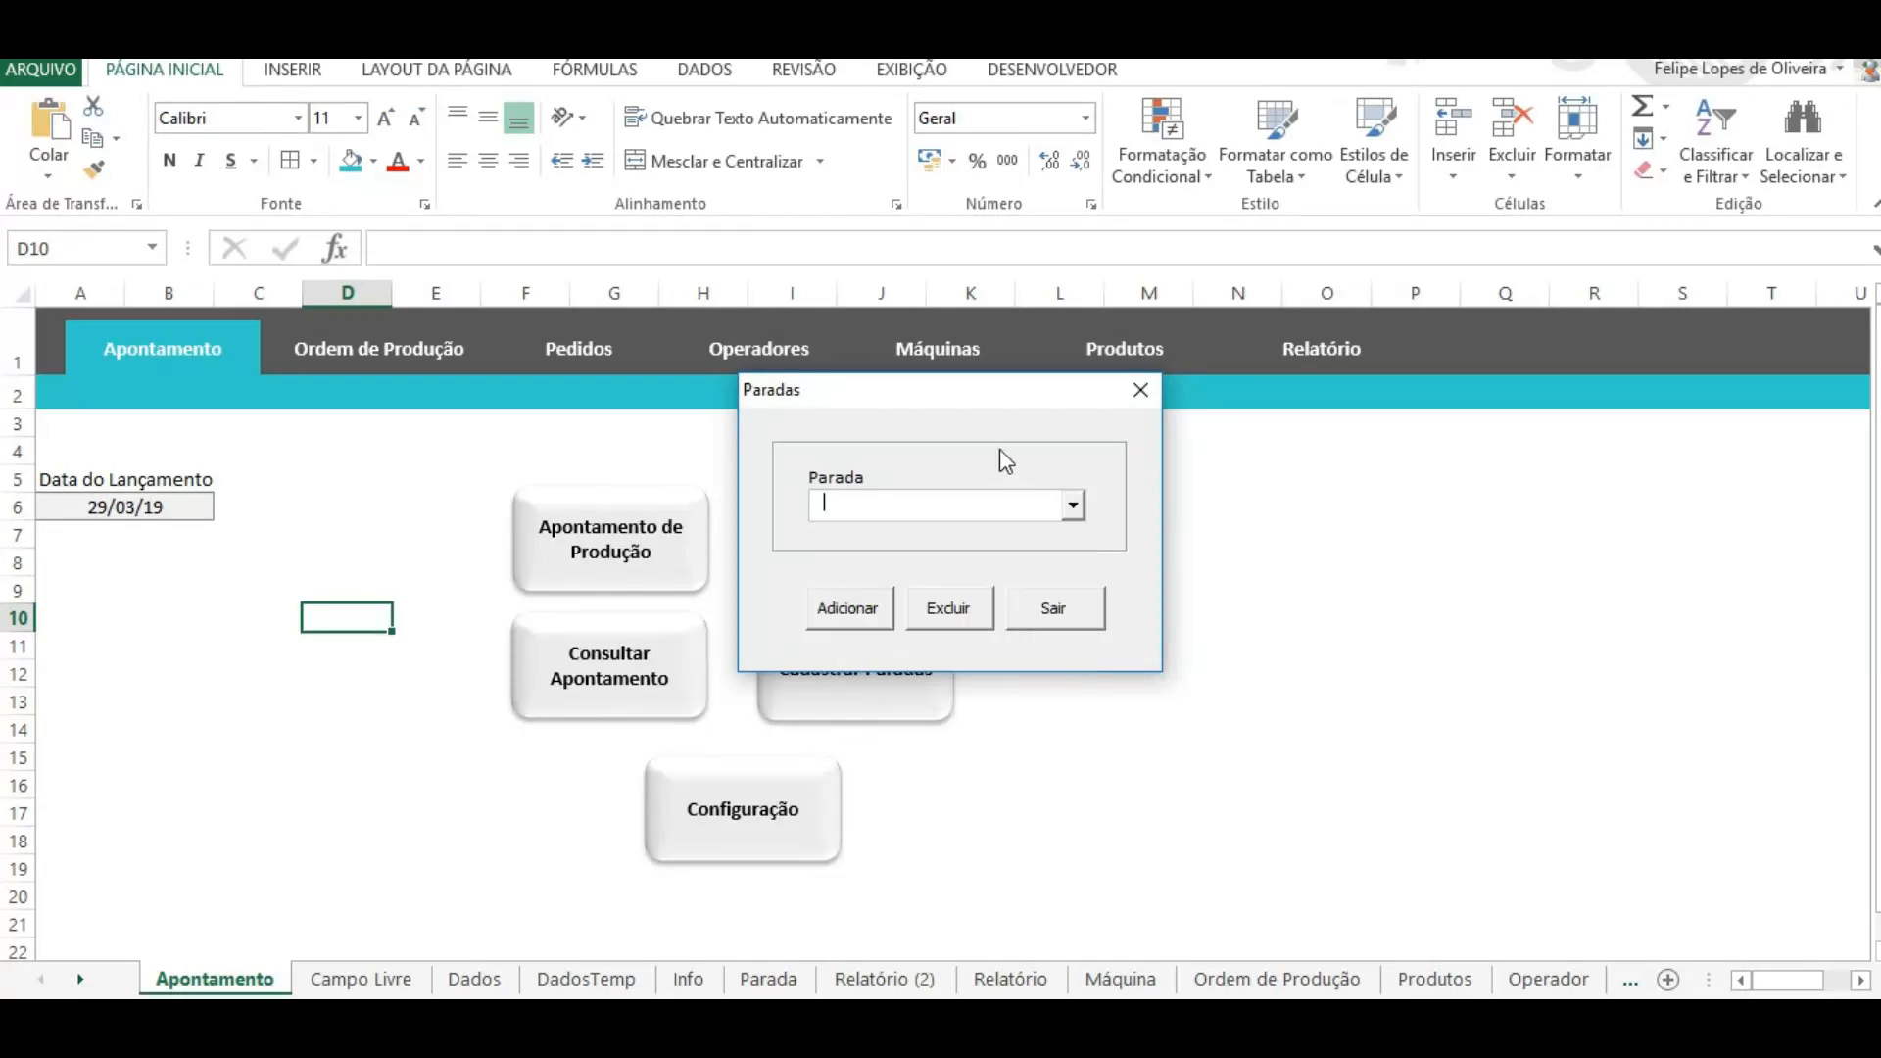
Step: Register a new stop type named "Parada exemplo", check it in the stop list, and close the Paradas form
click(848, 610)
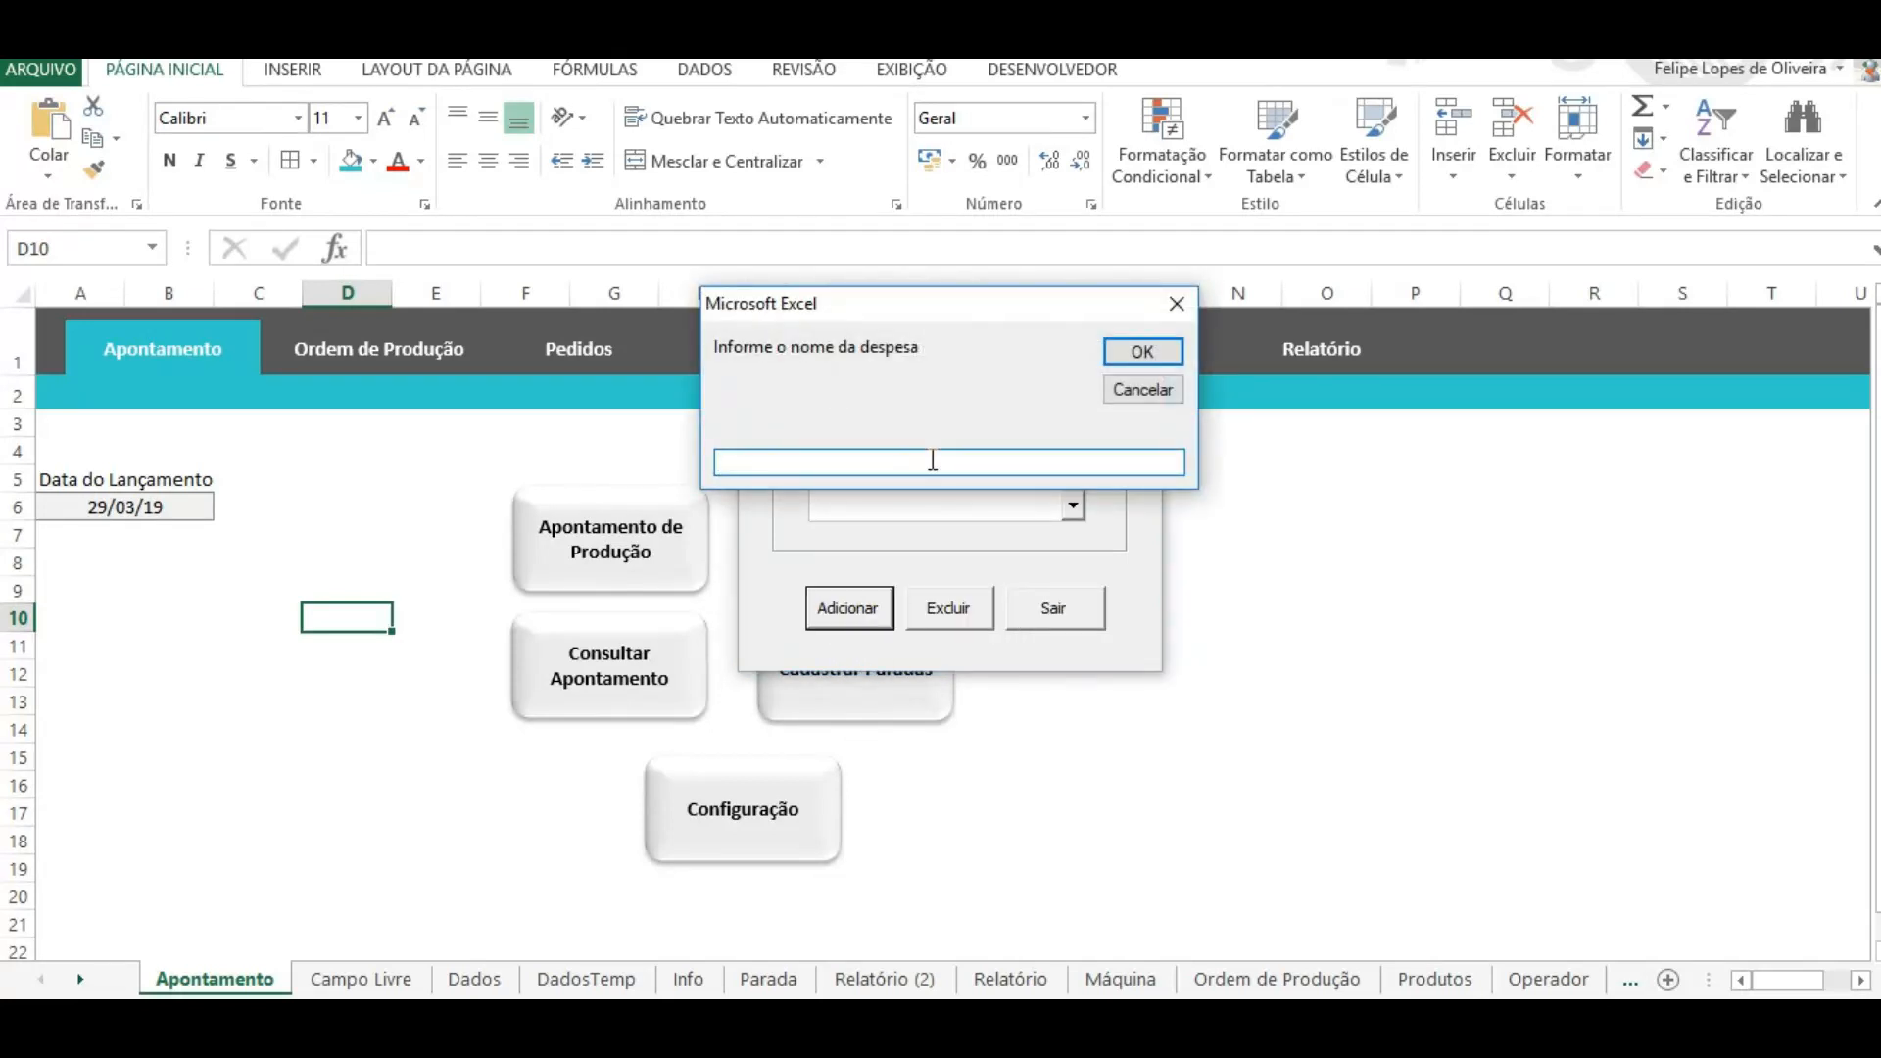
text(Parada exemplo)
click(1124, 355)
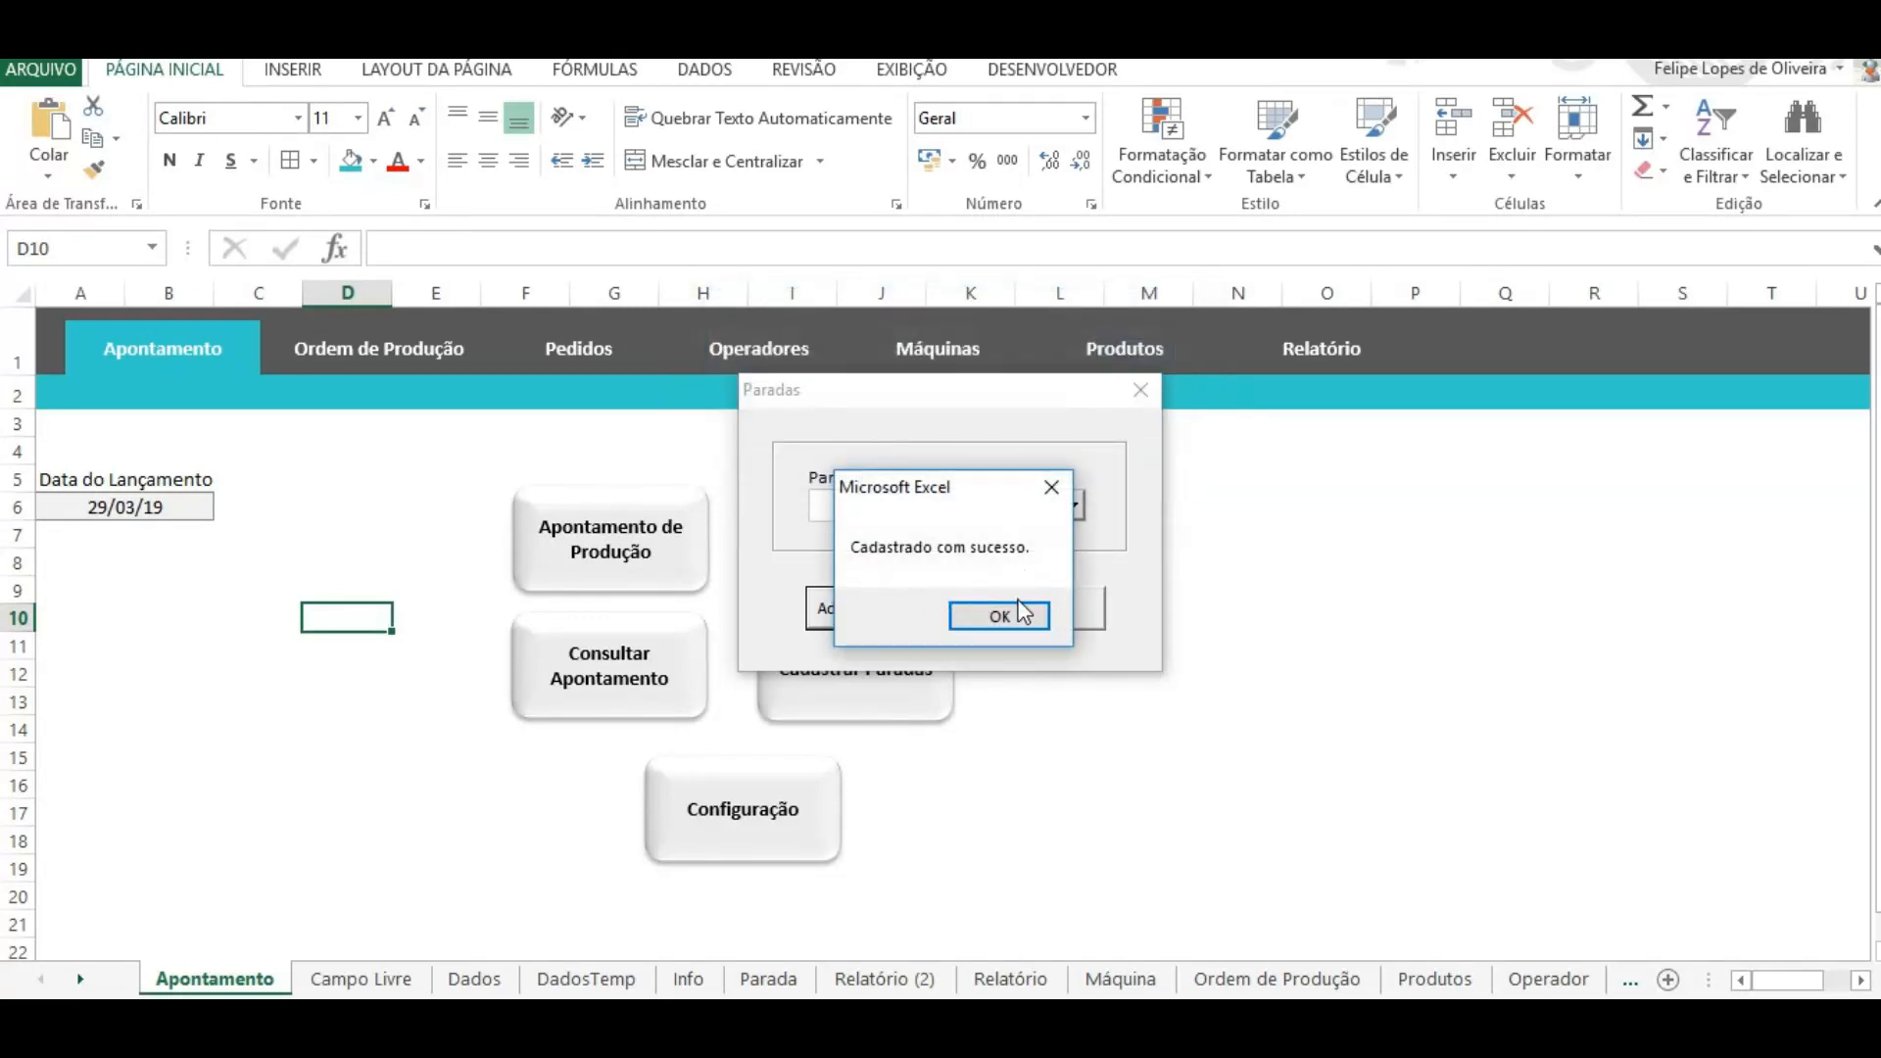
click(1023, 619)
click(1076, 503)
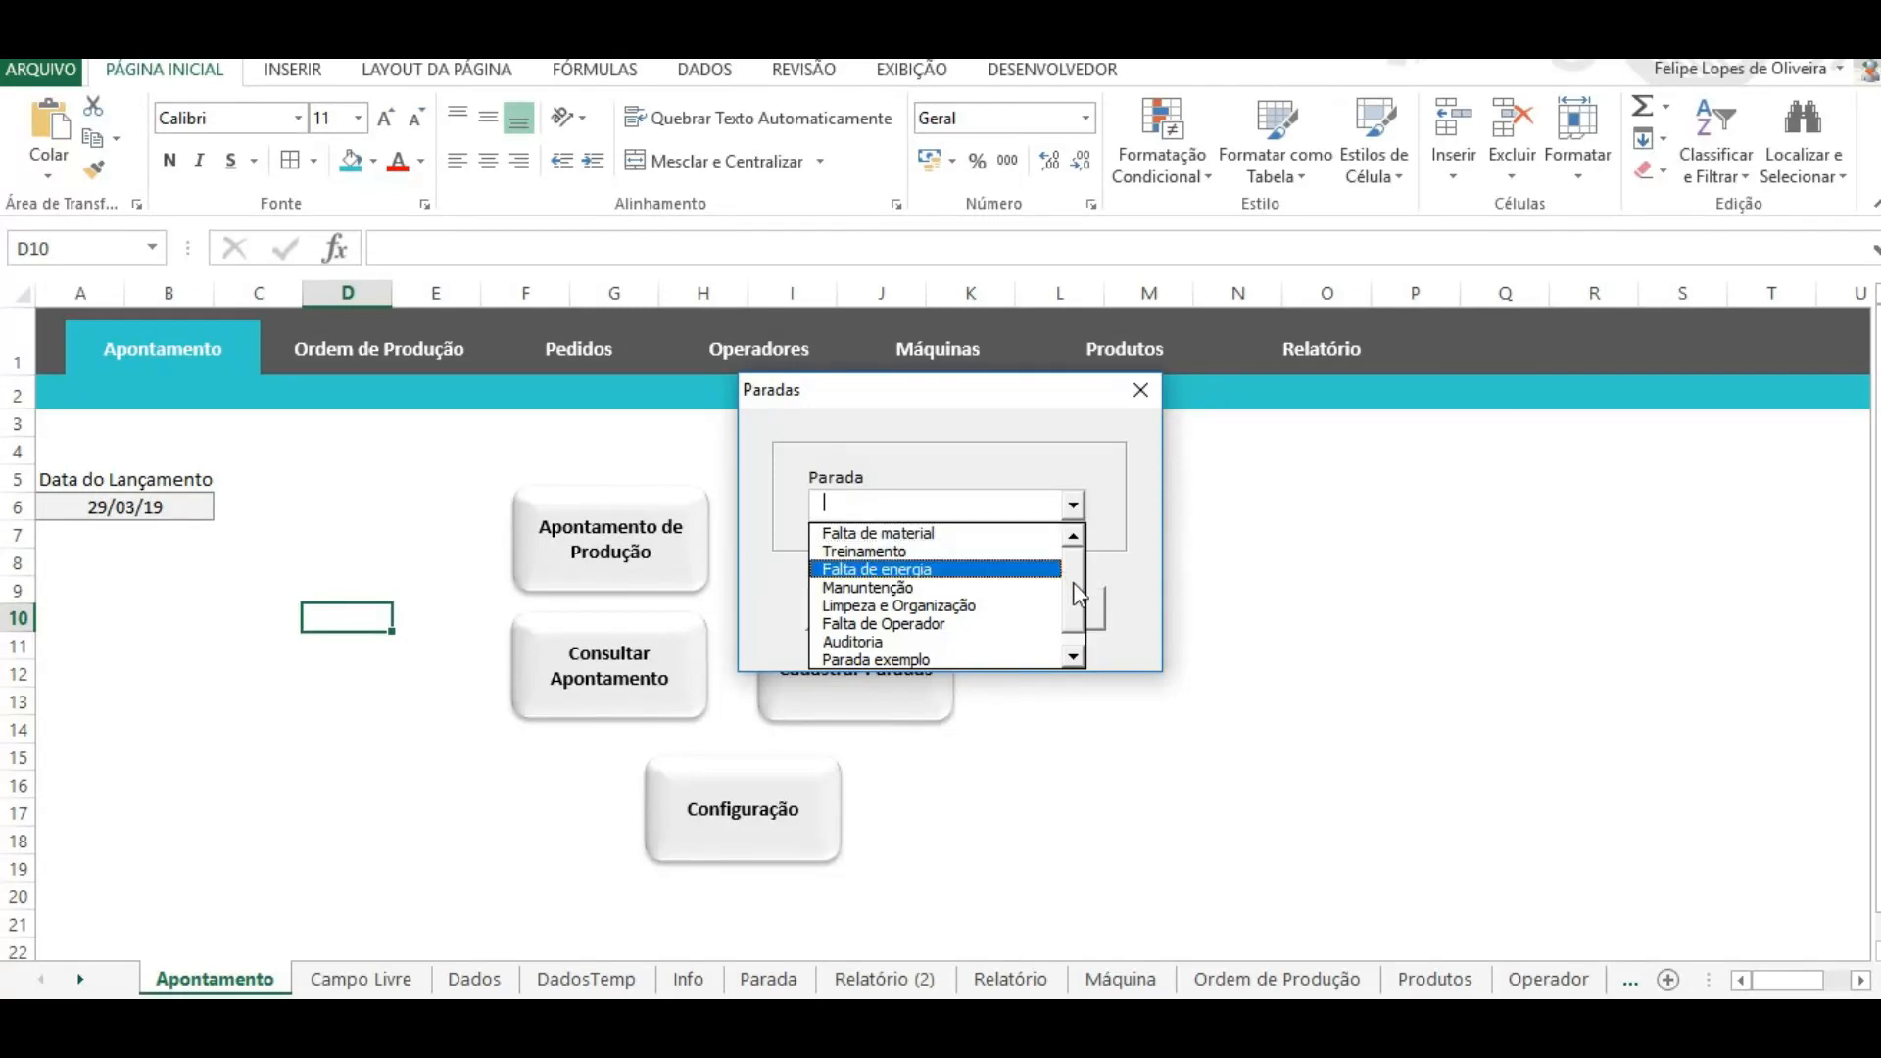
click(1113, 514)
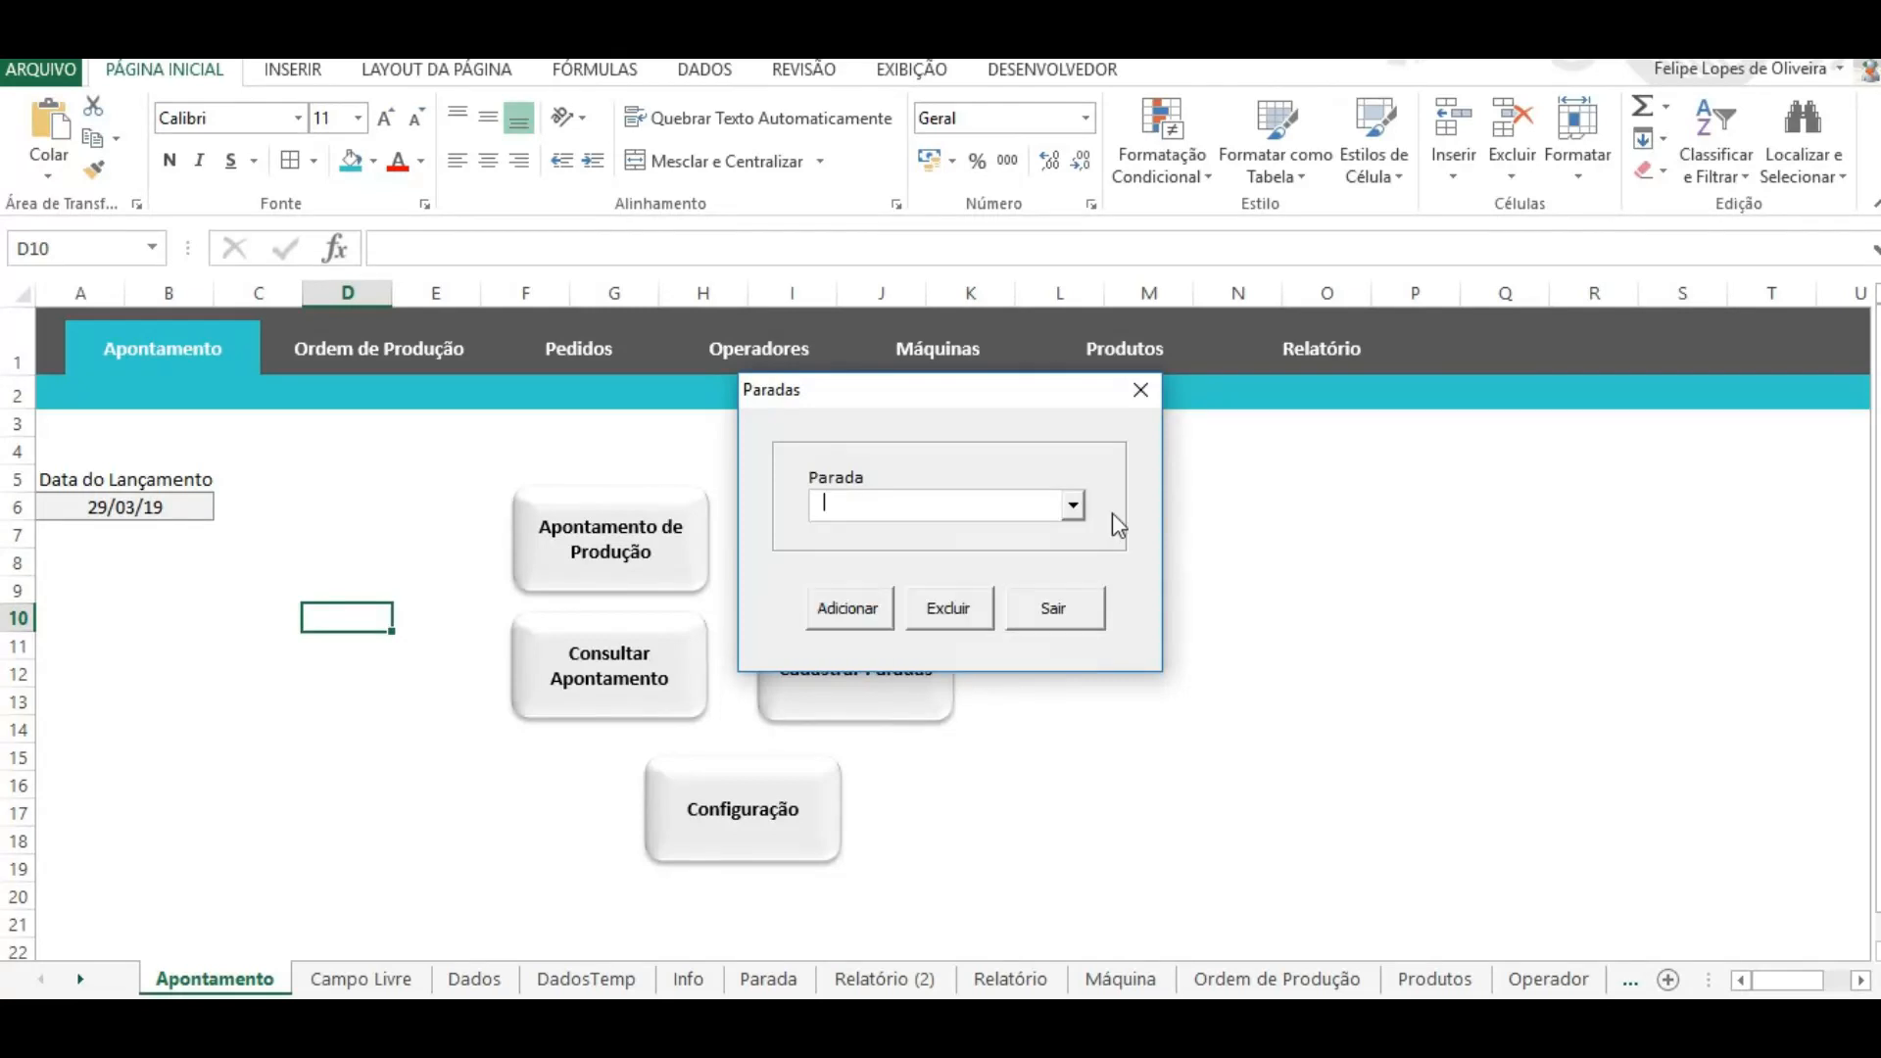
click(1140, 390)
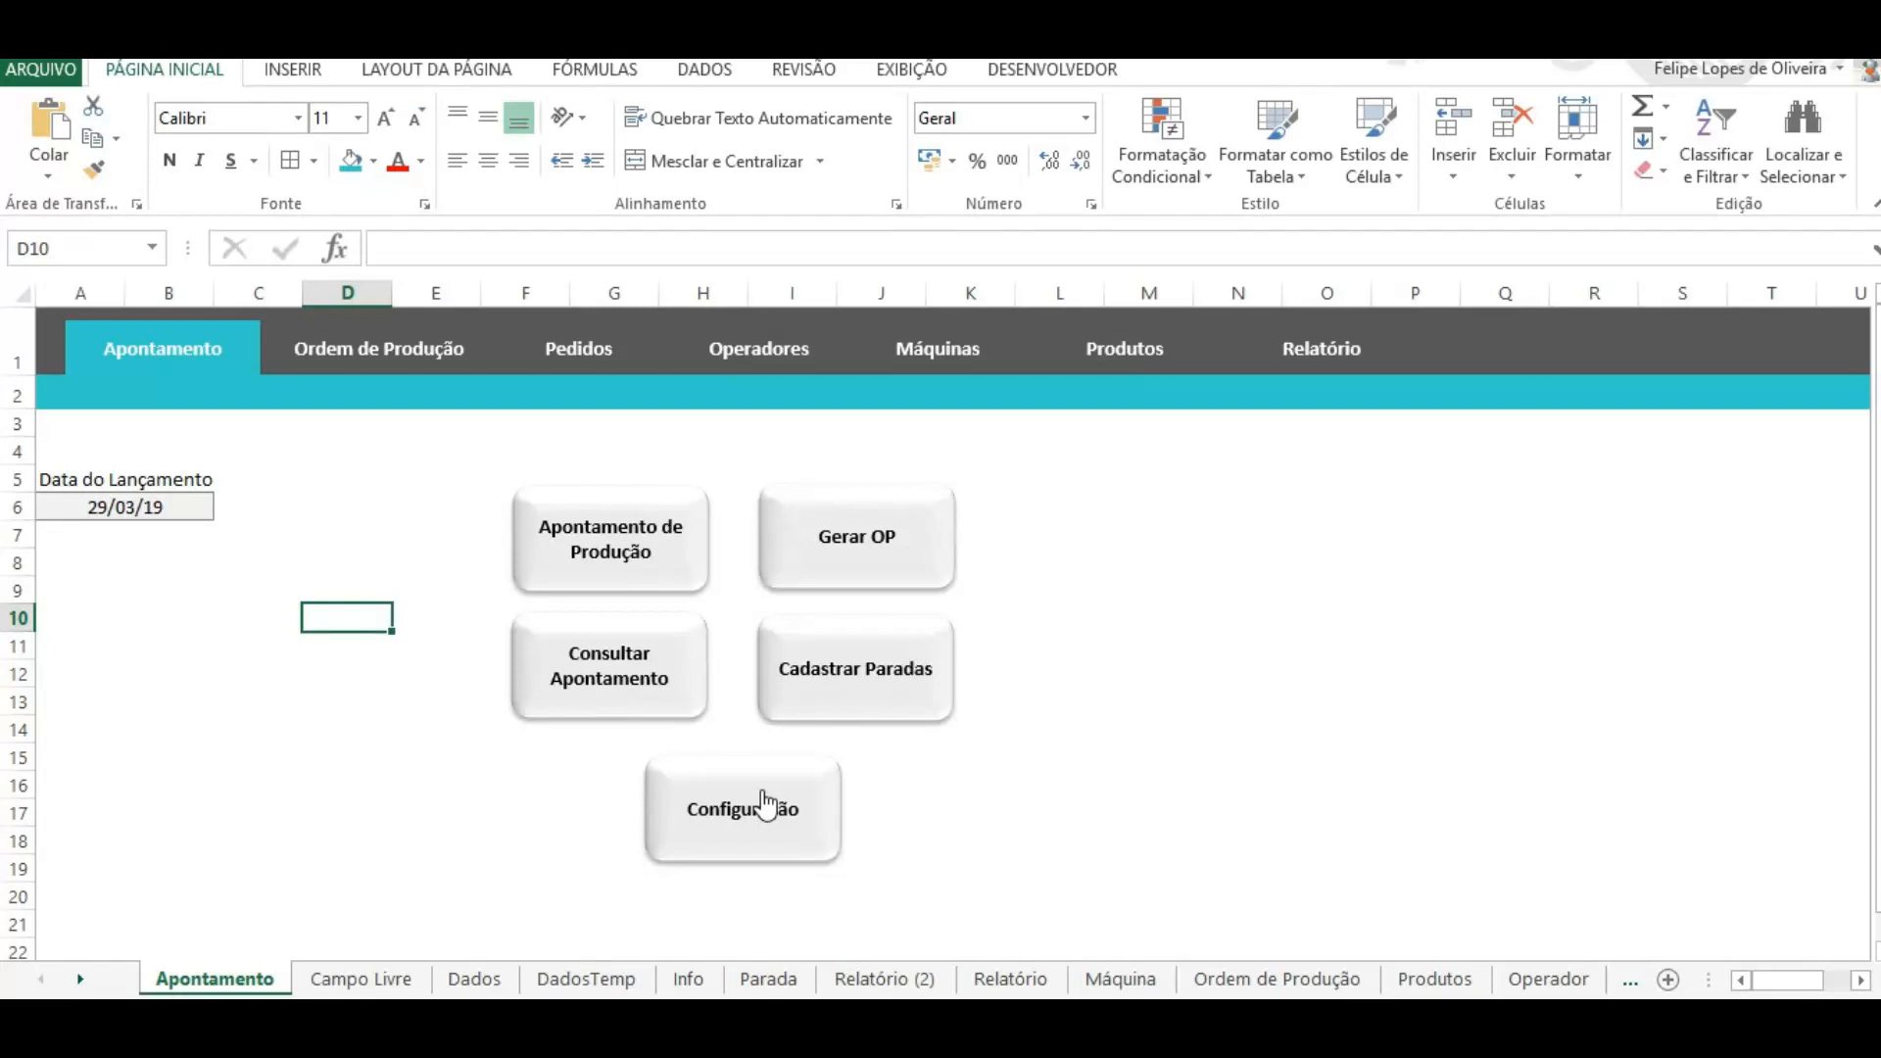
Step: In the Apontamento de Produção form, compare the fields of the Produção and Parada movement types, view the available stops, and return to Produção
click(609, 556)
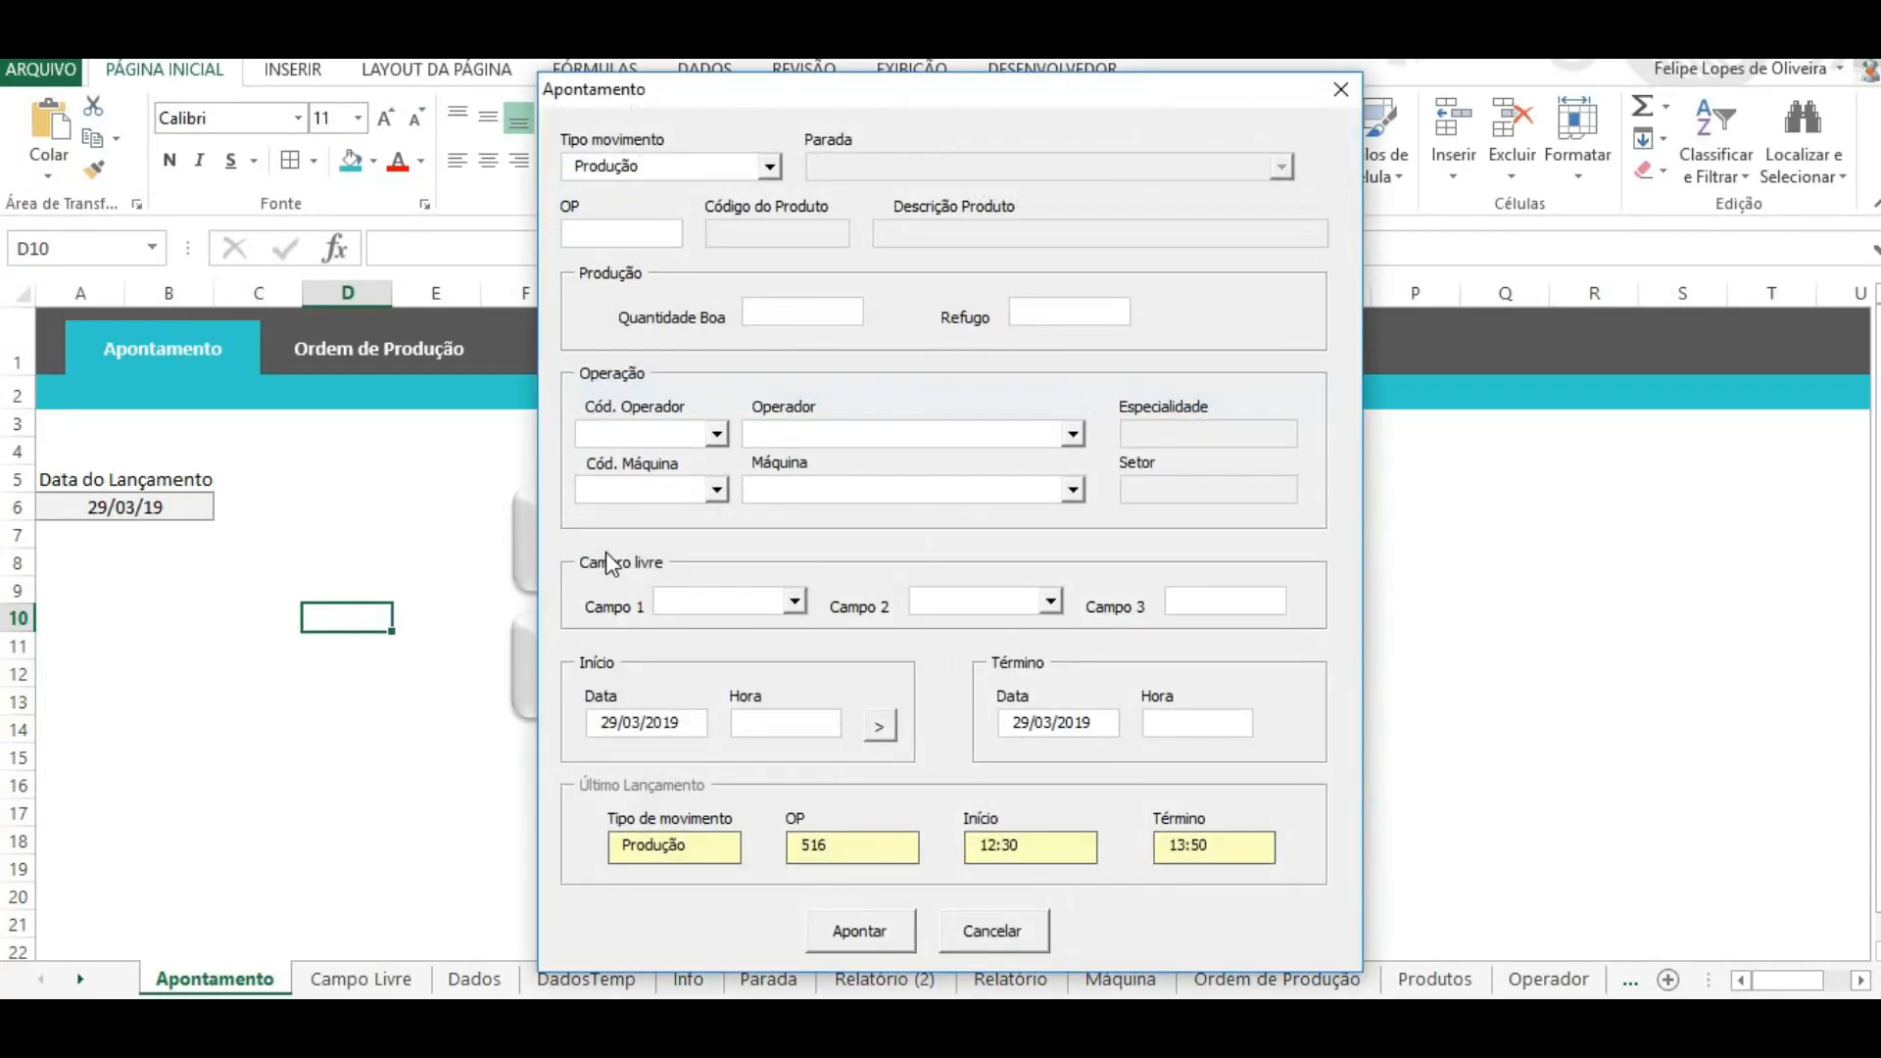
click(771, 168)
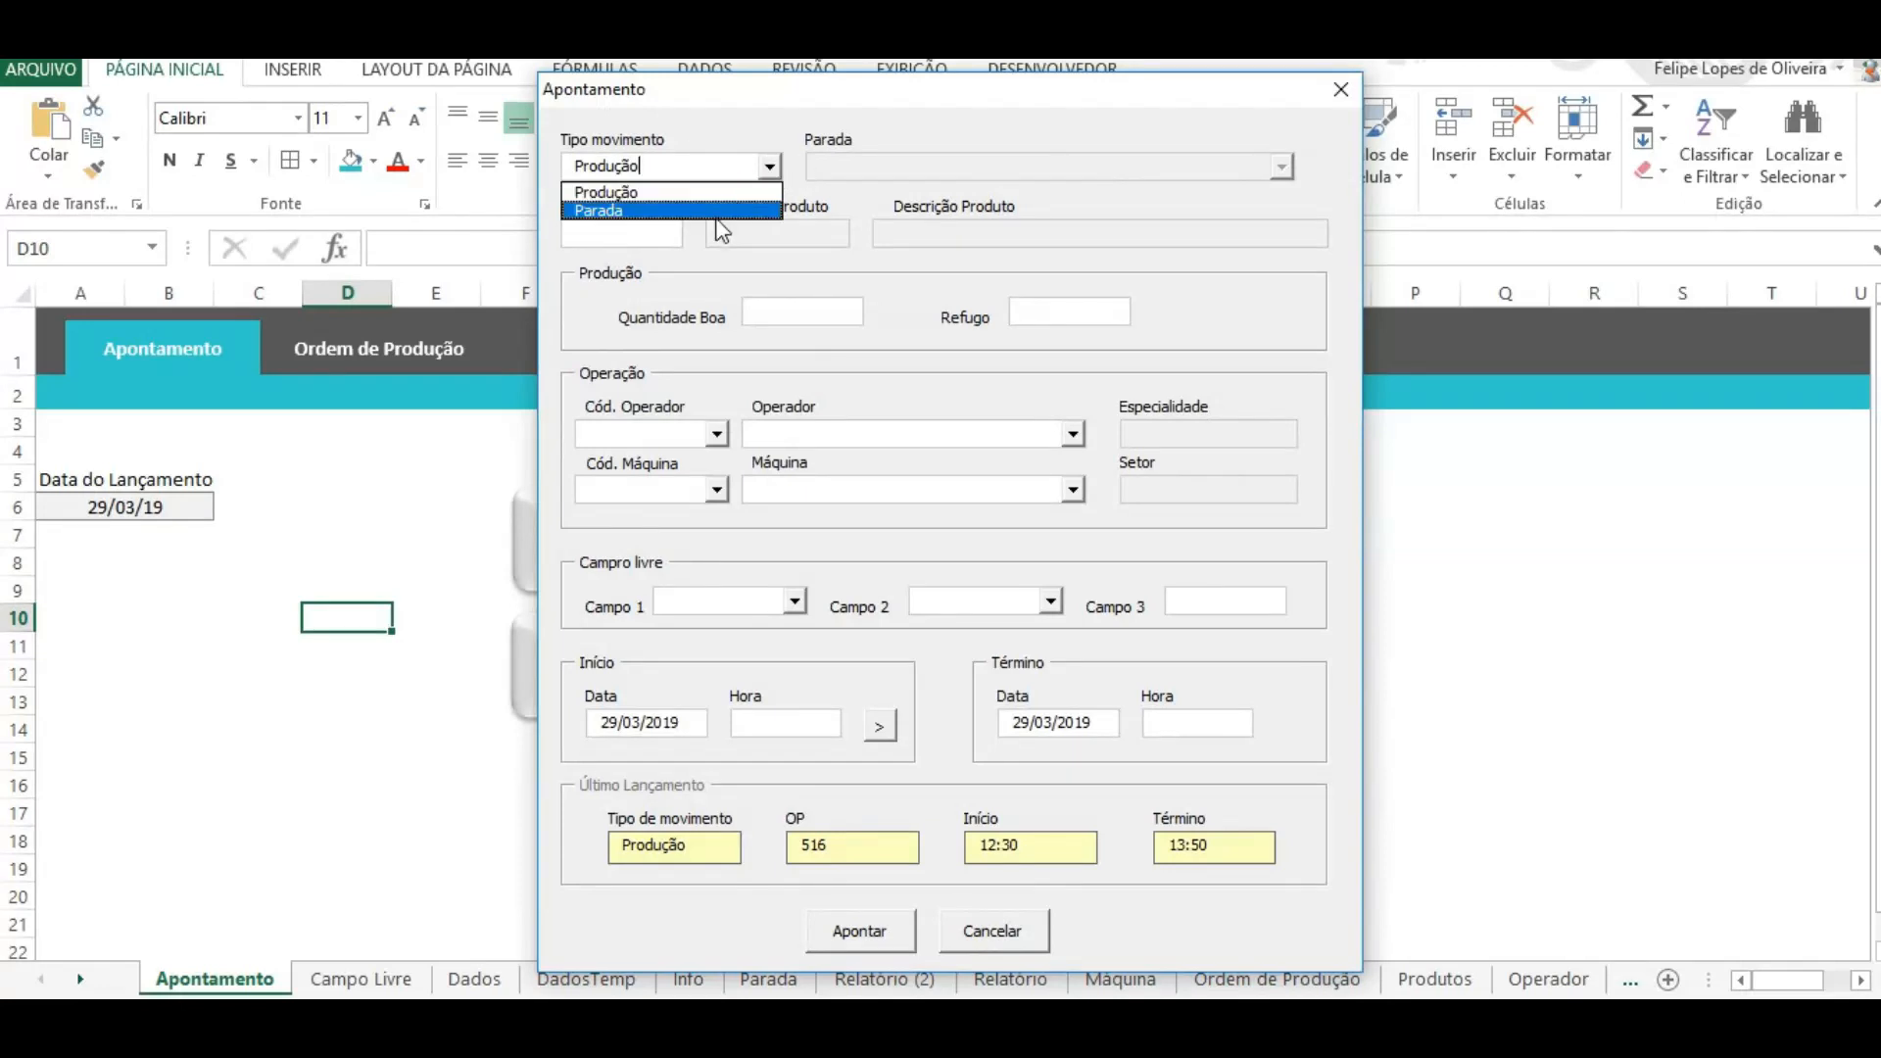
click(726, 196)
click(770, 166)
click(721, 210)
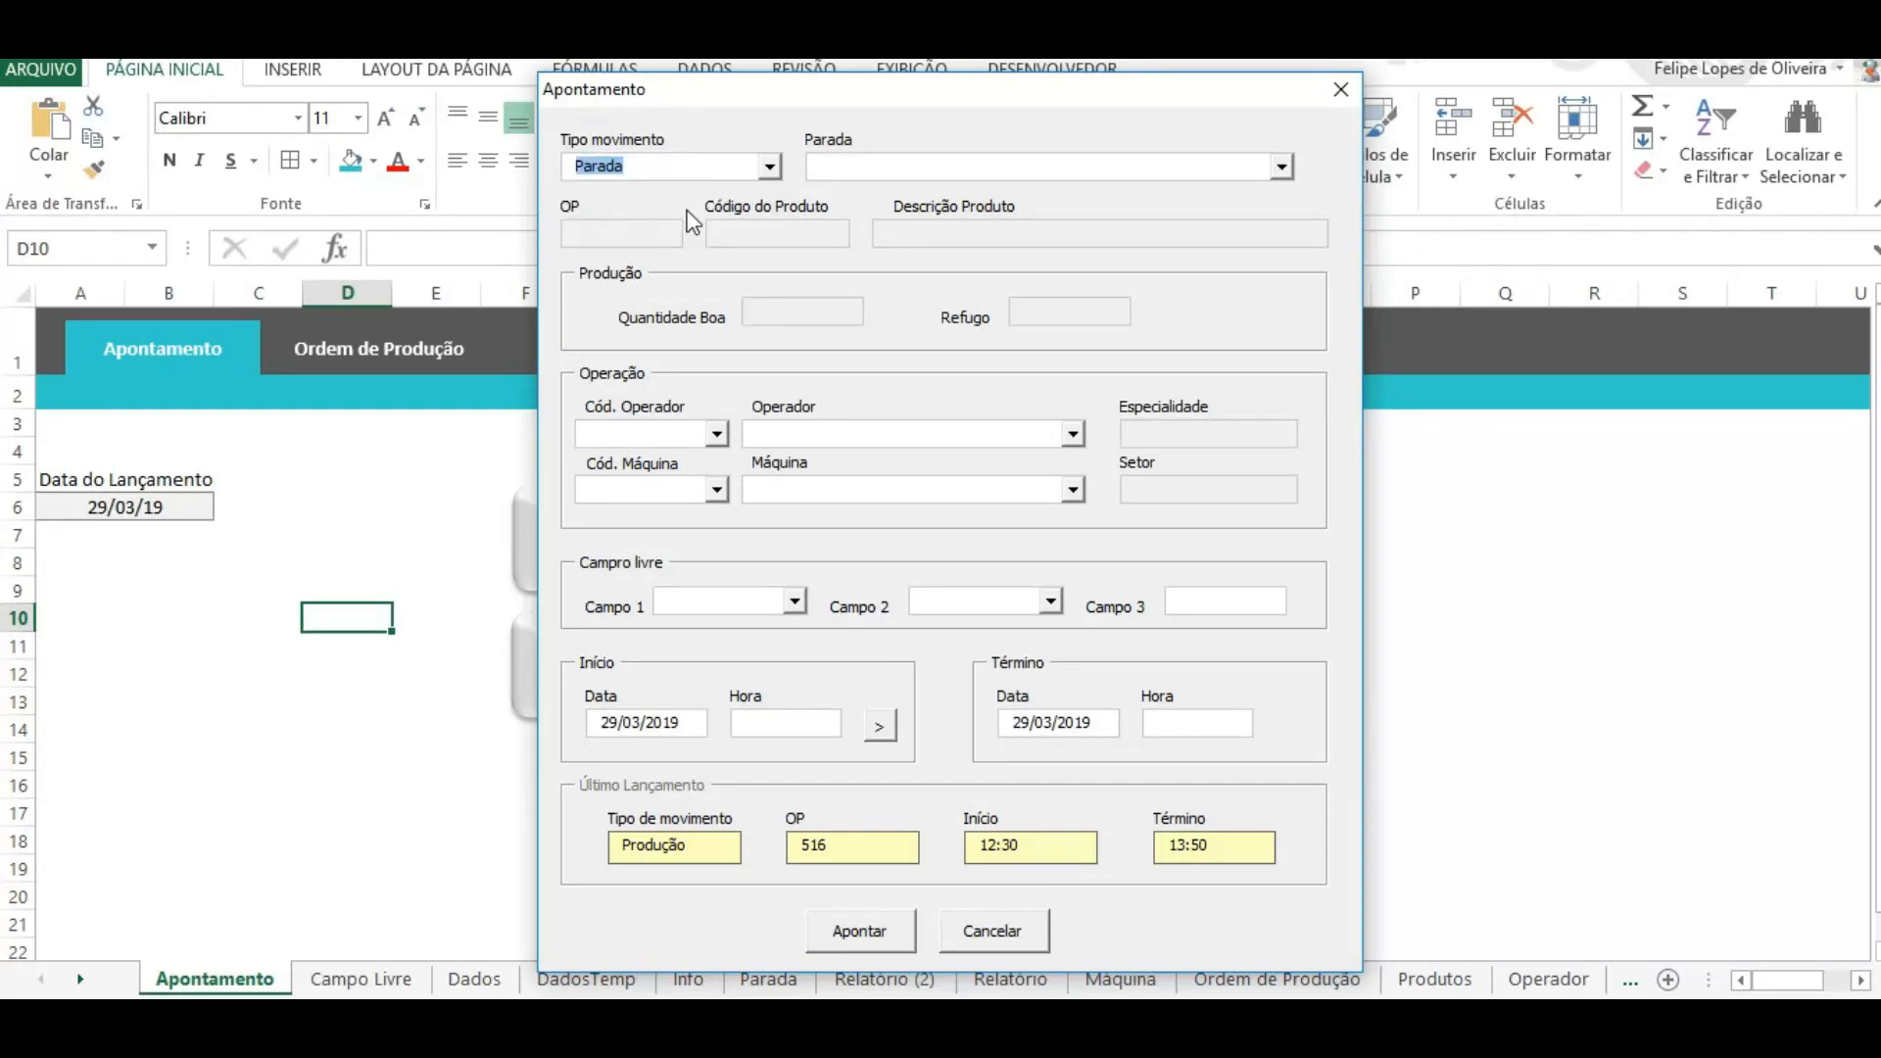
click(1282, 174)
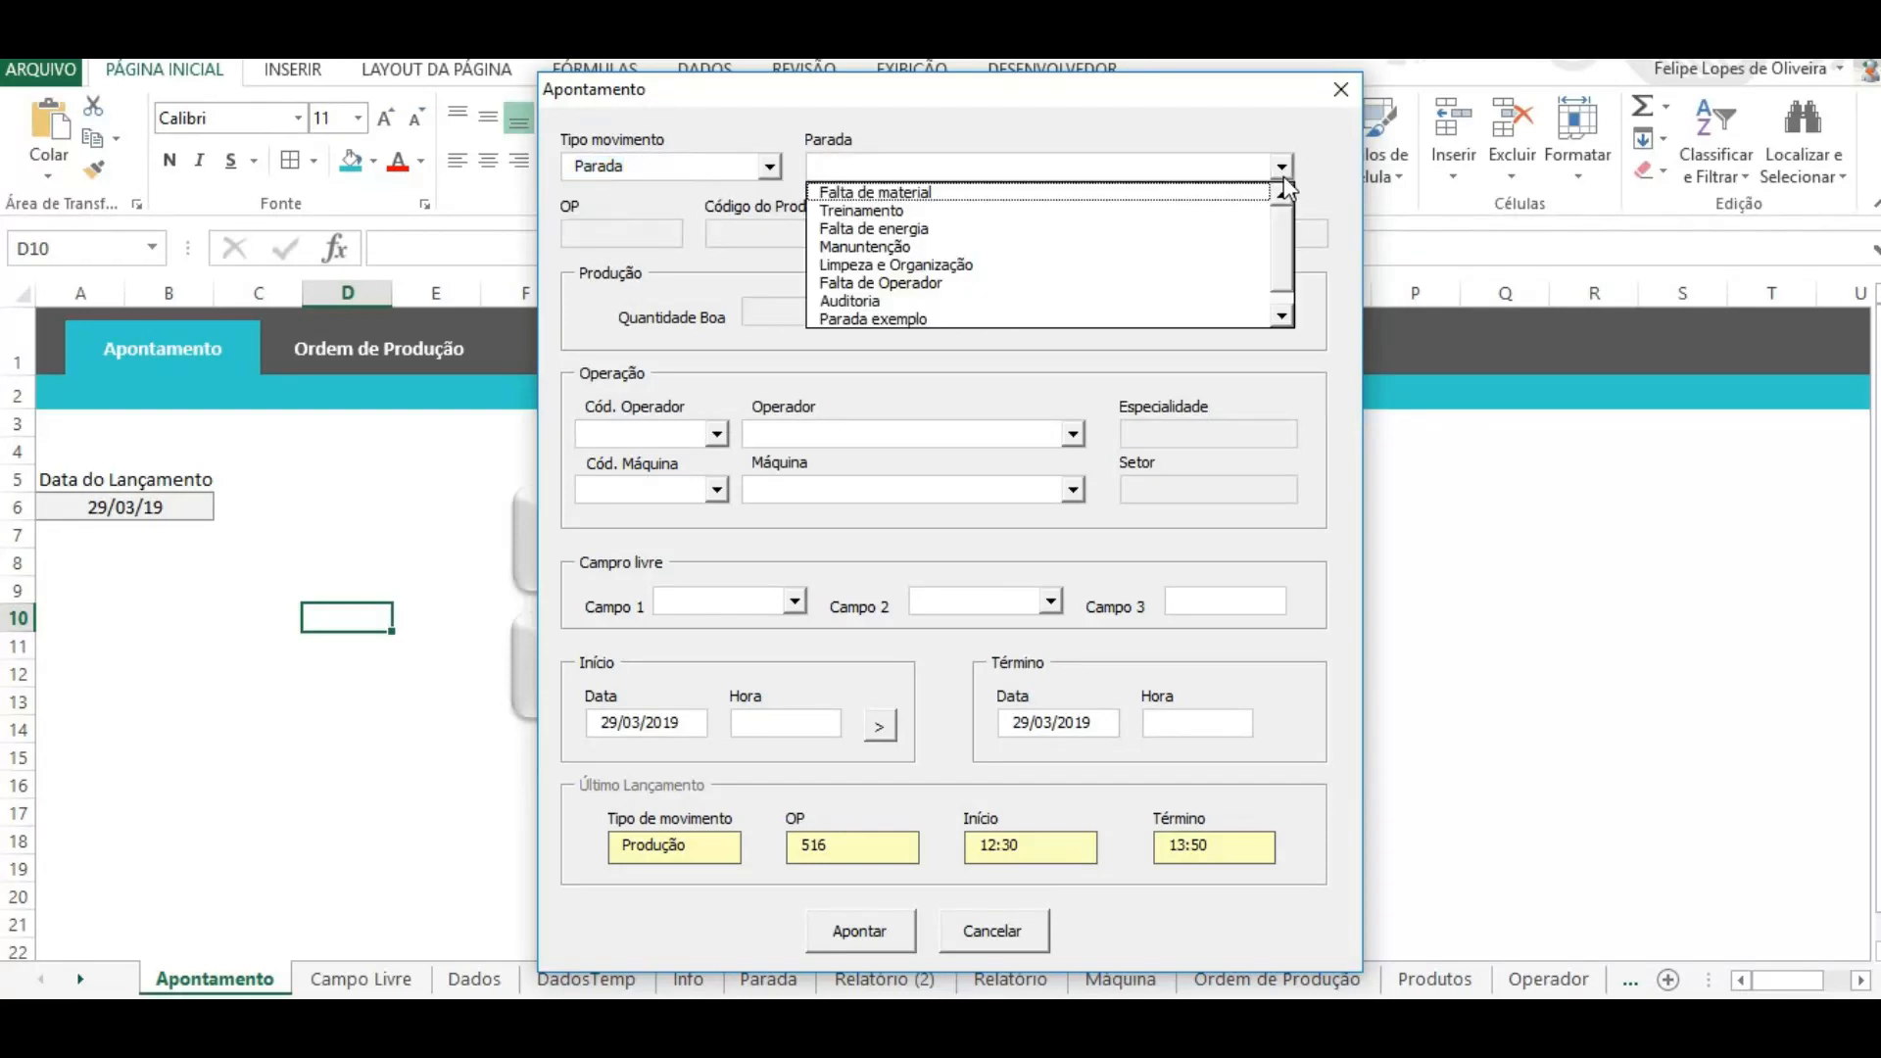
click(769, 173)
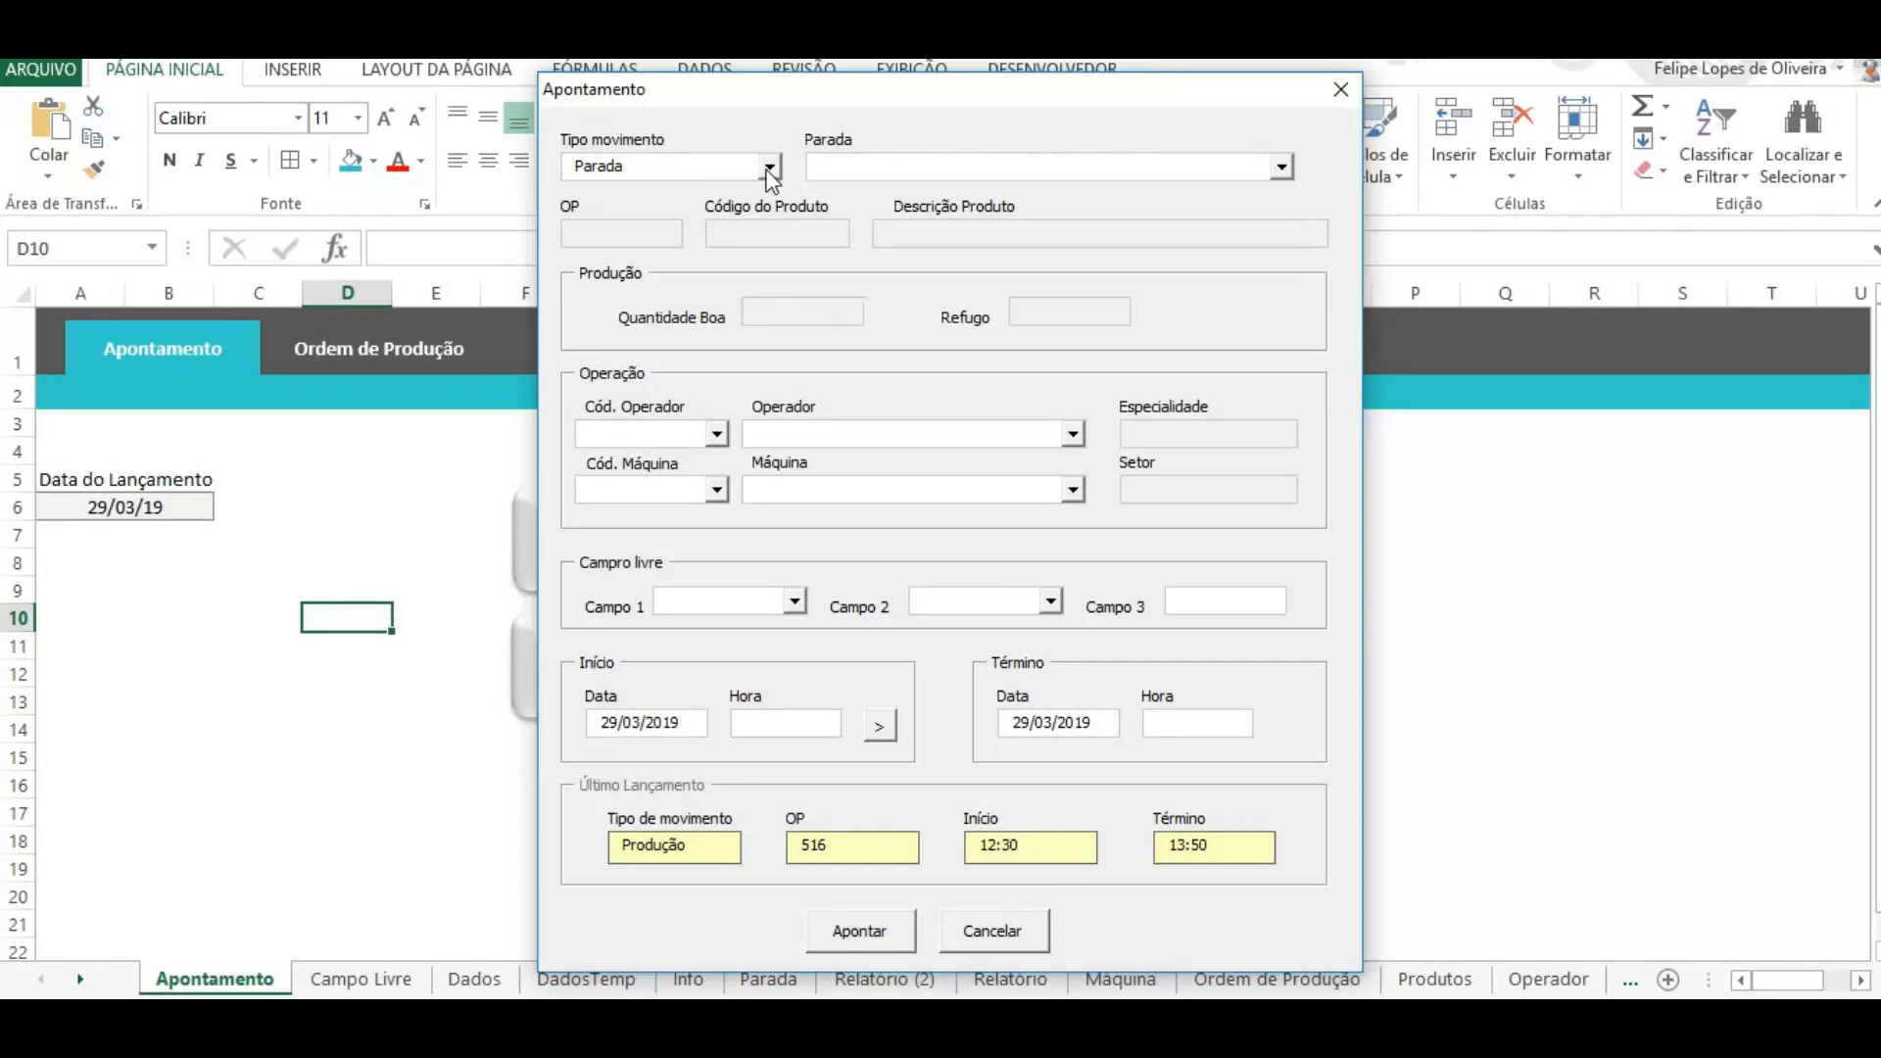
click(771, 173)
click(680, 198)
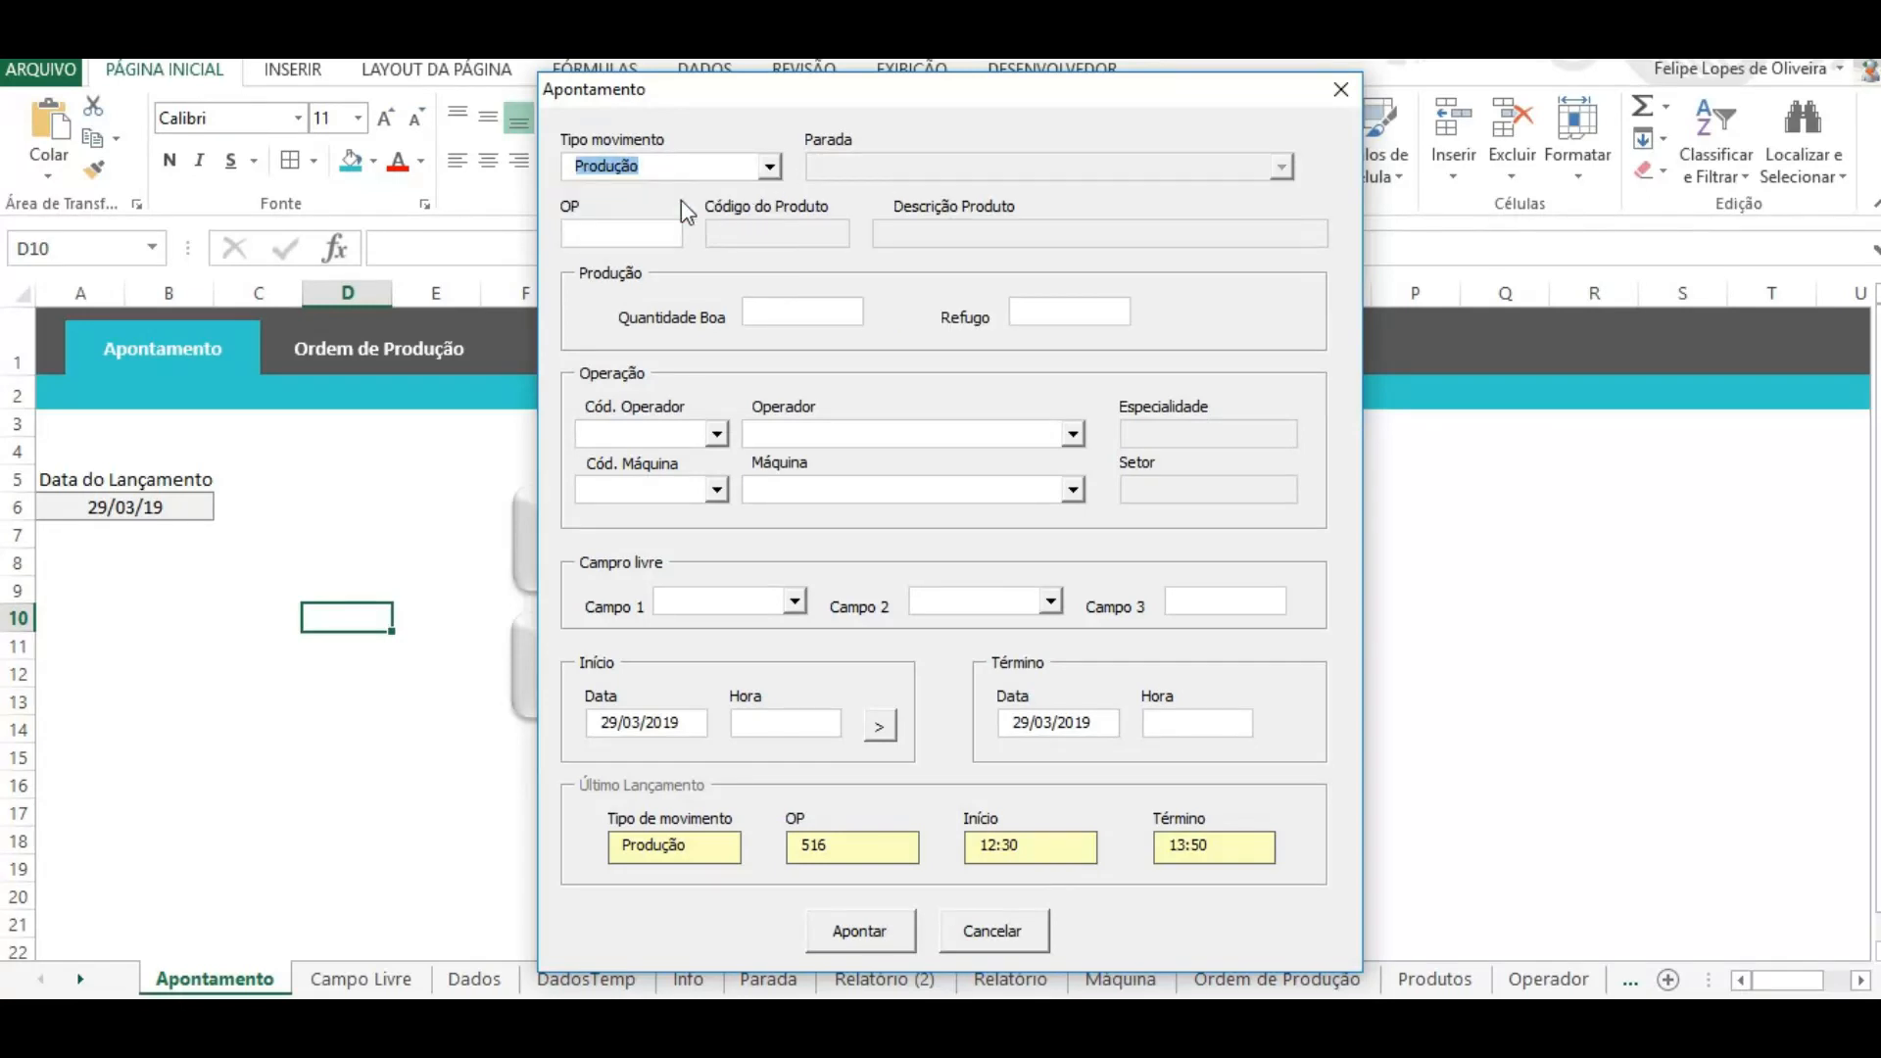
click(624, 243)
text(101)
key(shift+Tab)
click(1356, 94)
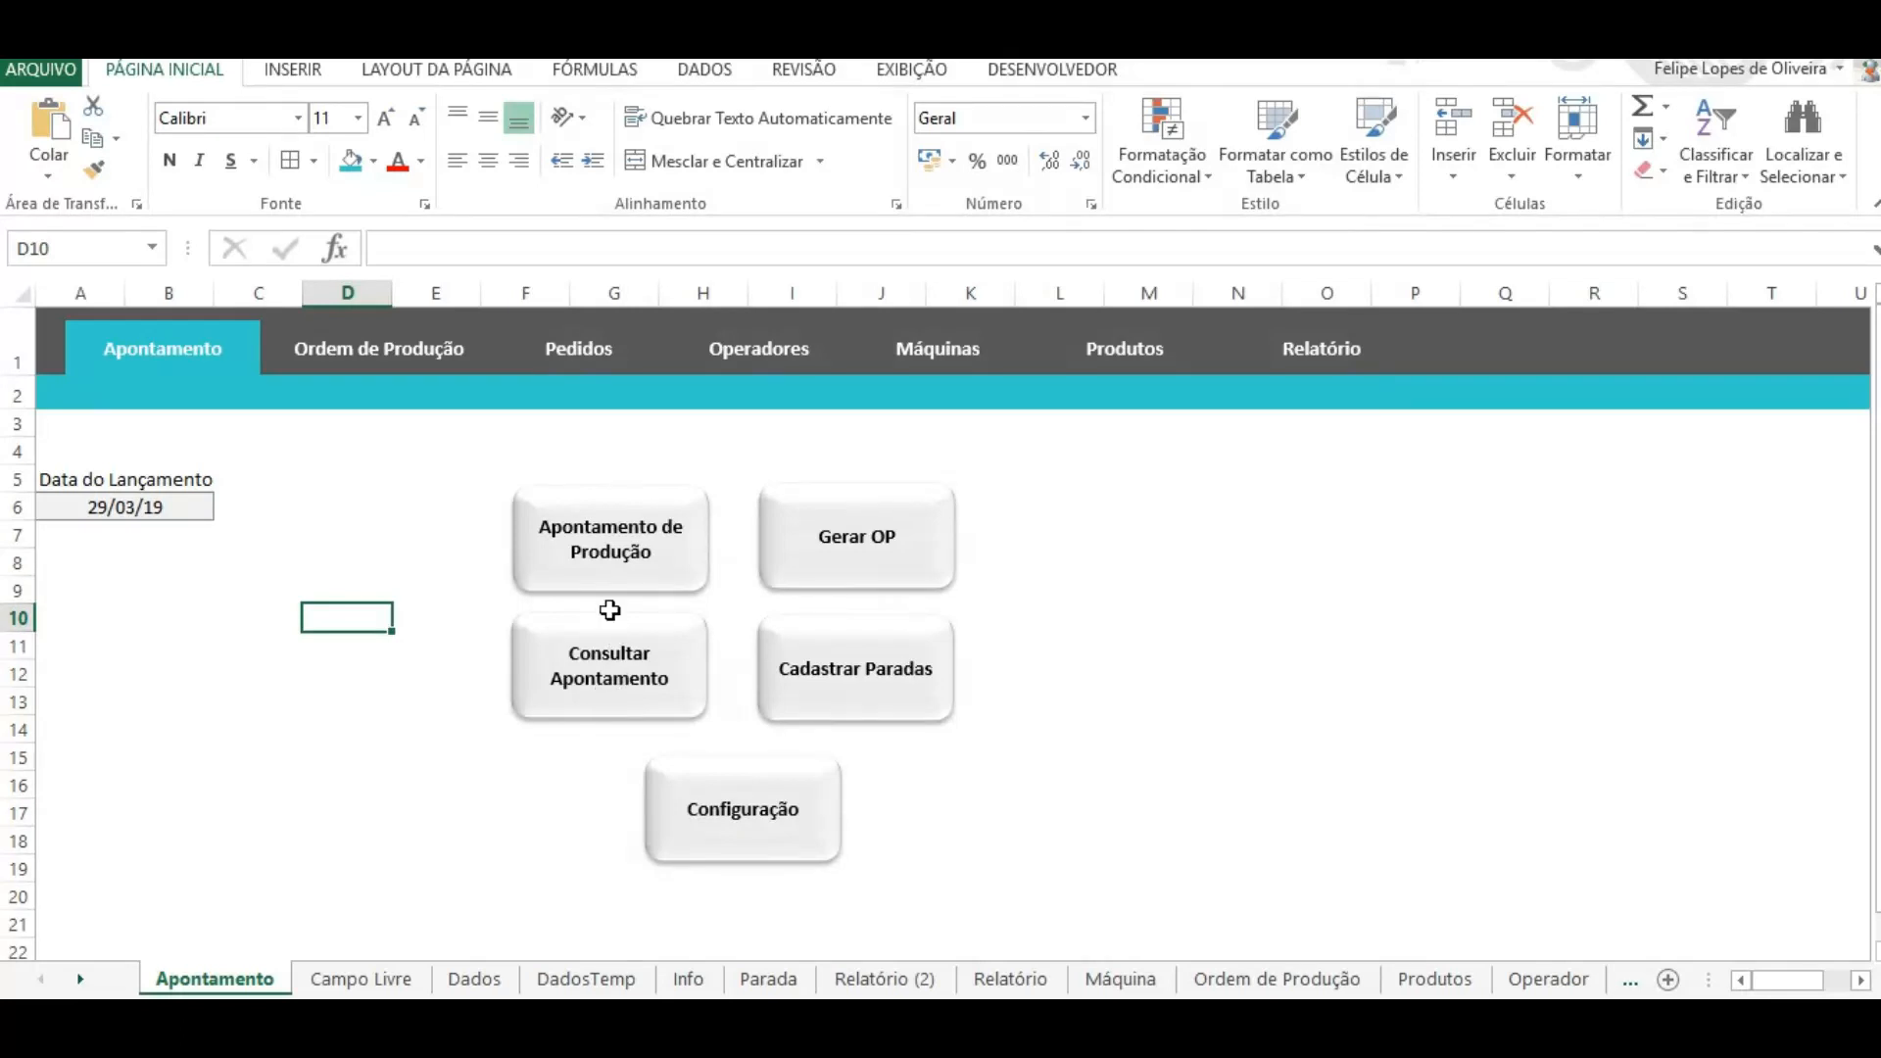
Step: Look up an existing order number in the Ordem de Produção sheet and return to Apontamento
click(378, 349)
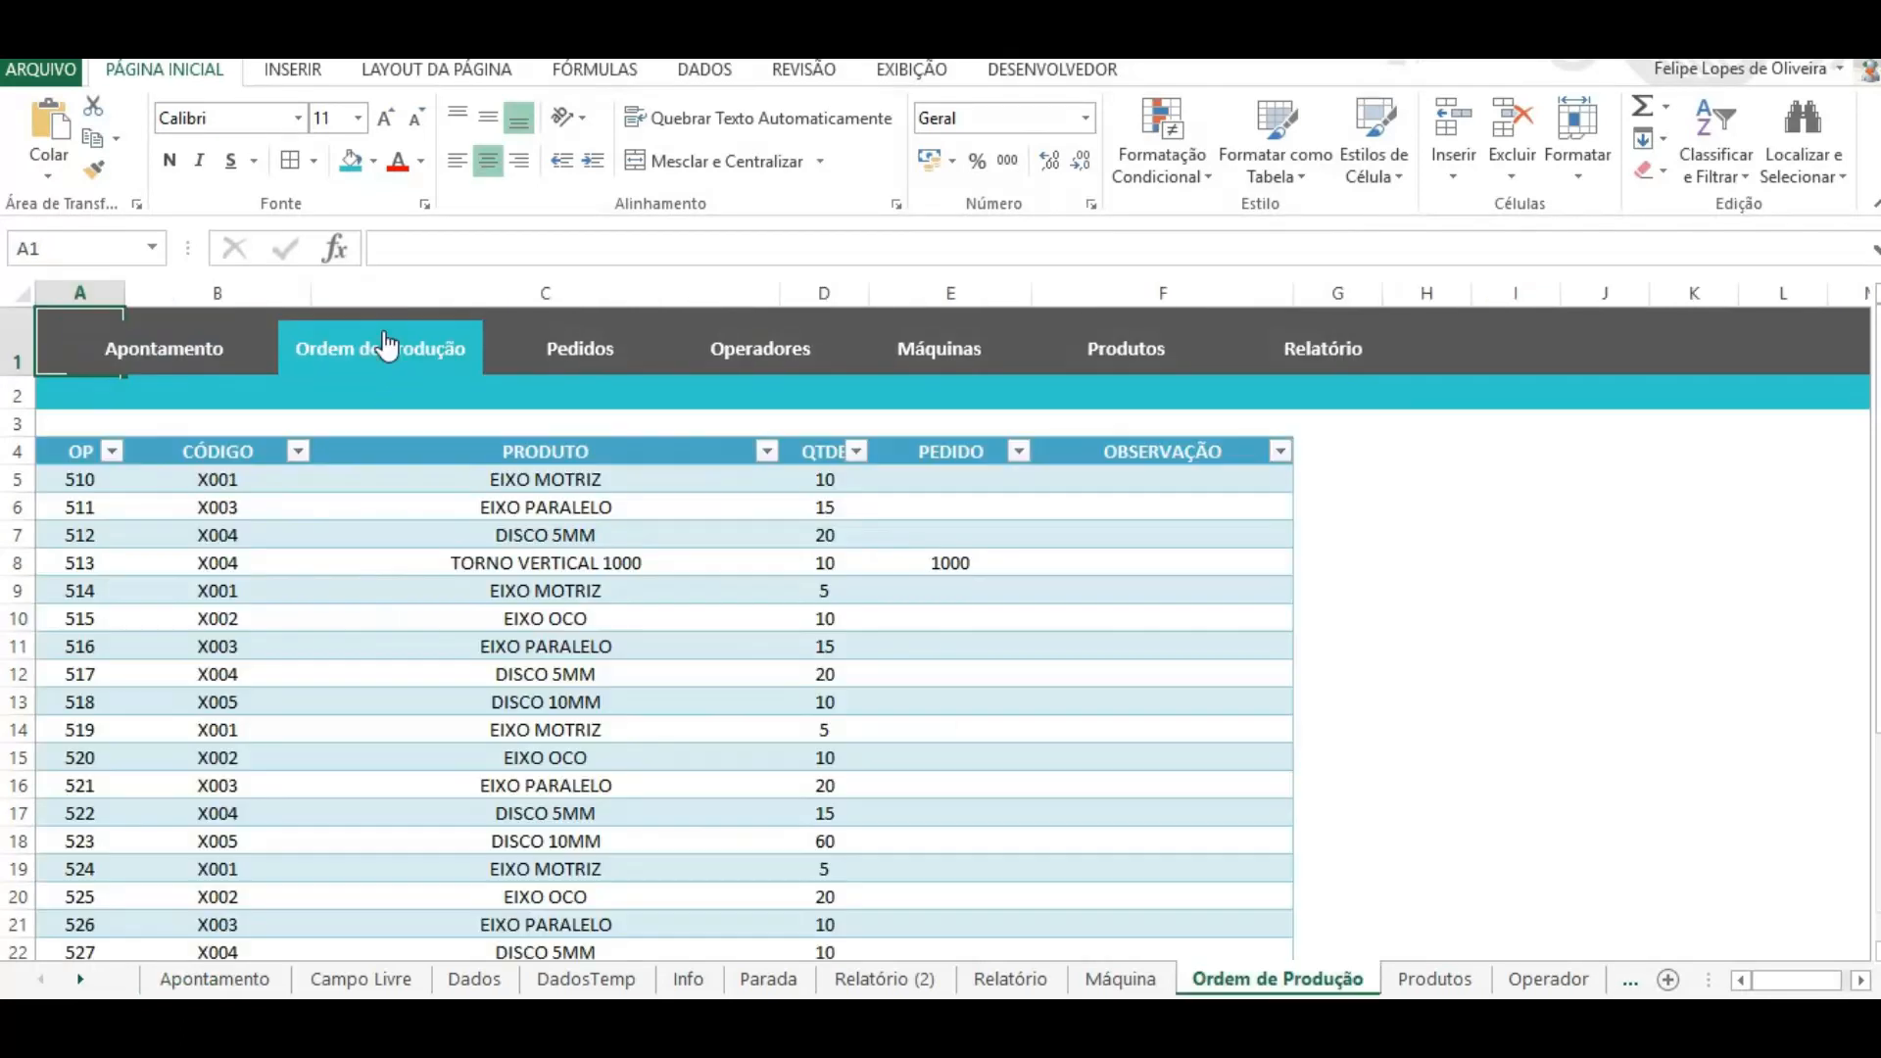
click(79, 625)
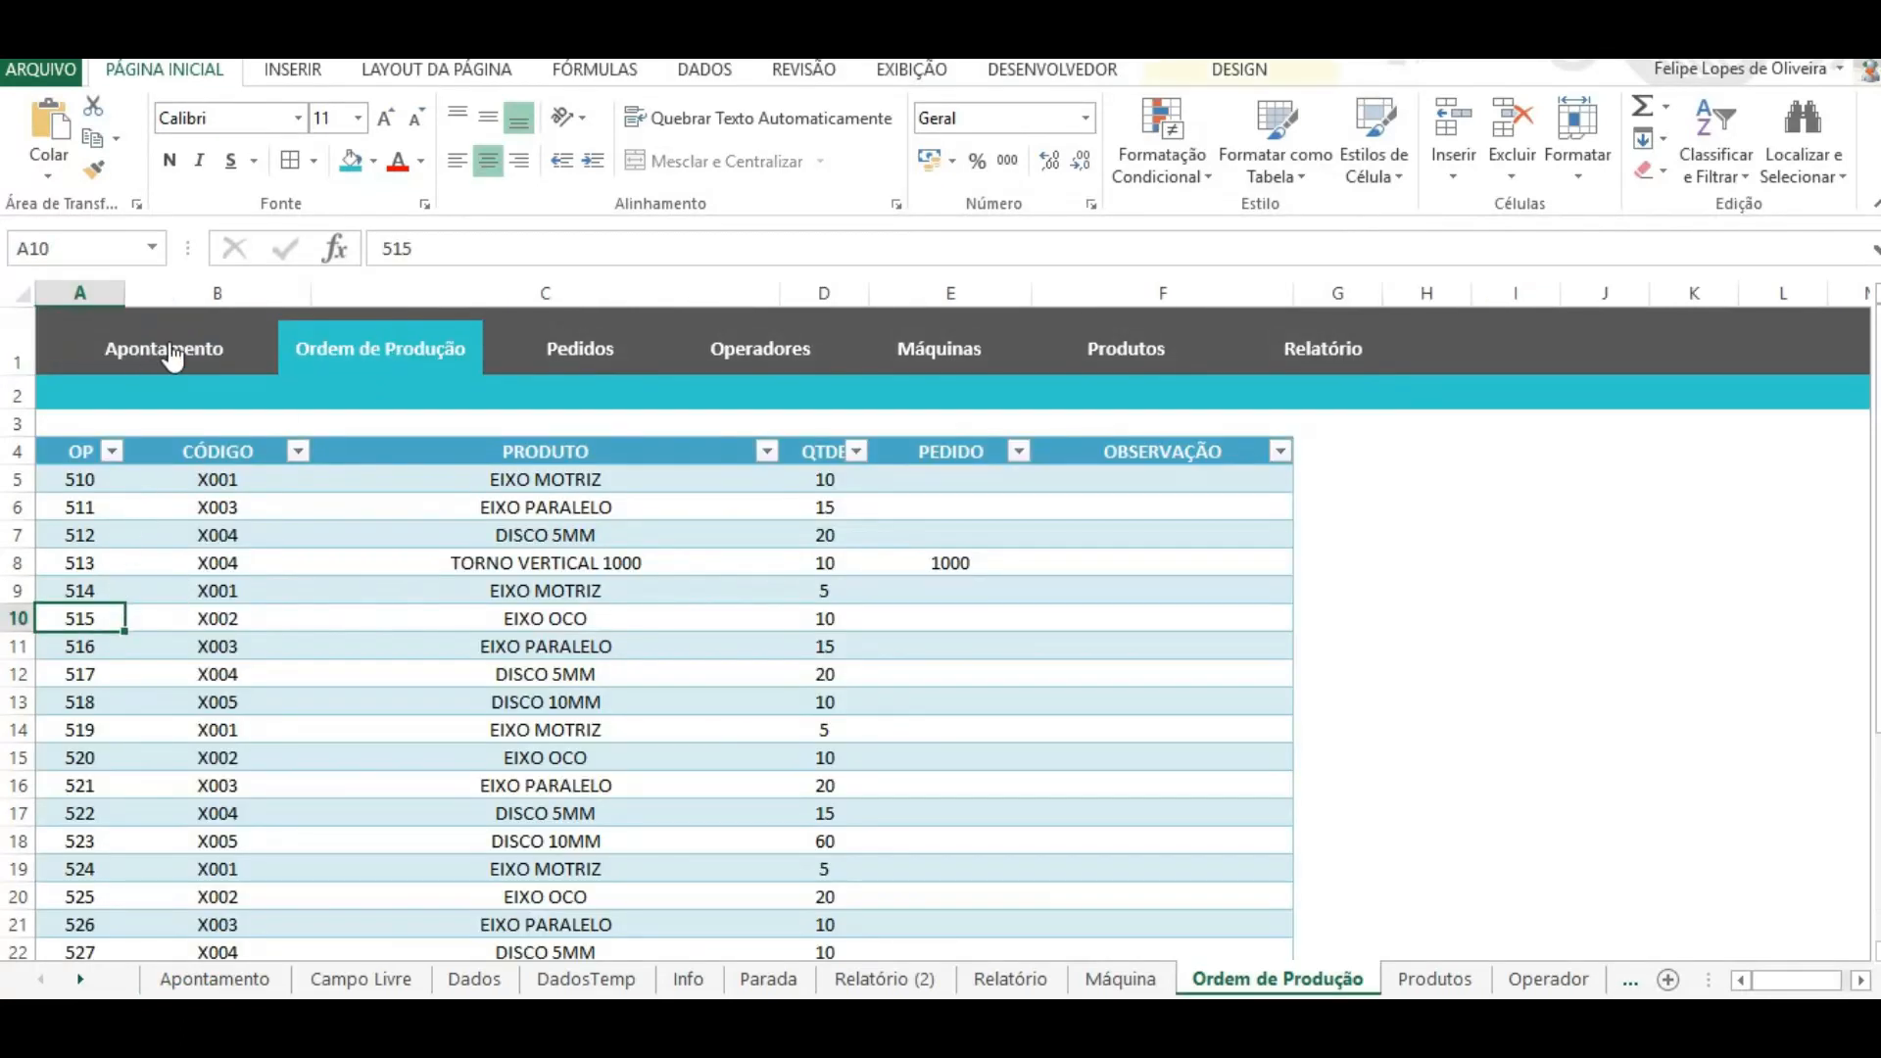
click(166, 353)
Step: Fill in a production entry for OP 515 with good quantity 10, operator code 20 and machine FURADEIRA RADIAL
click(605, 526)
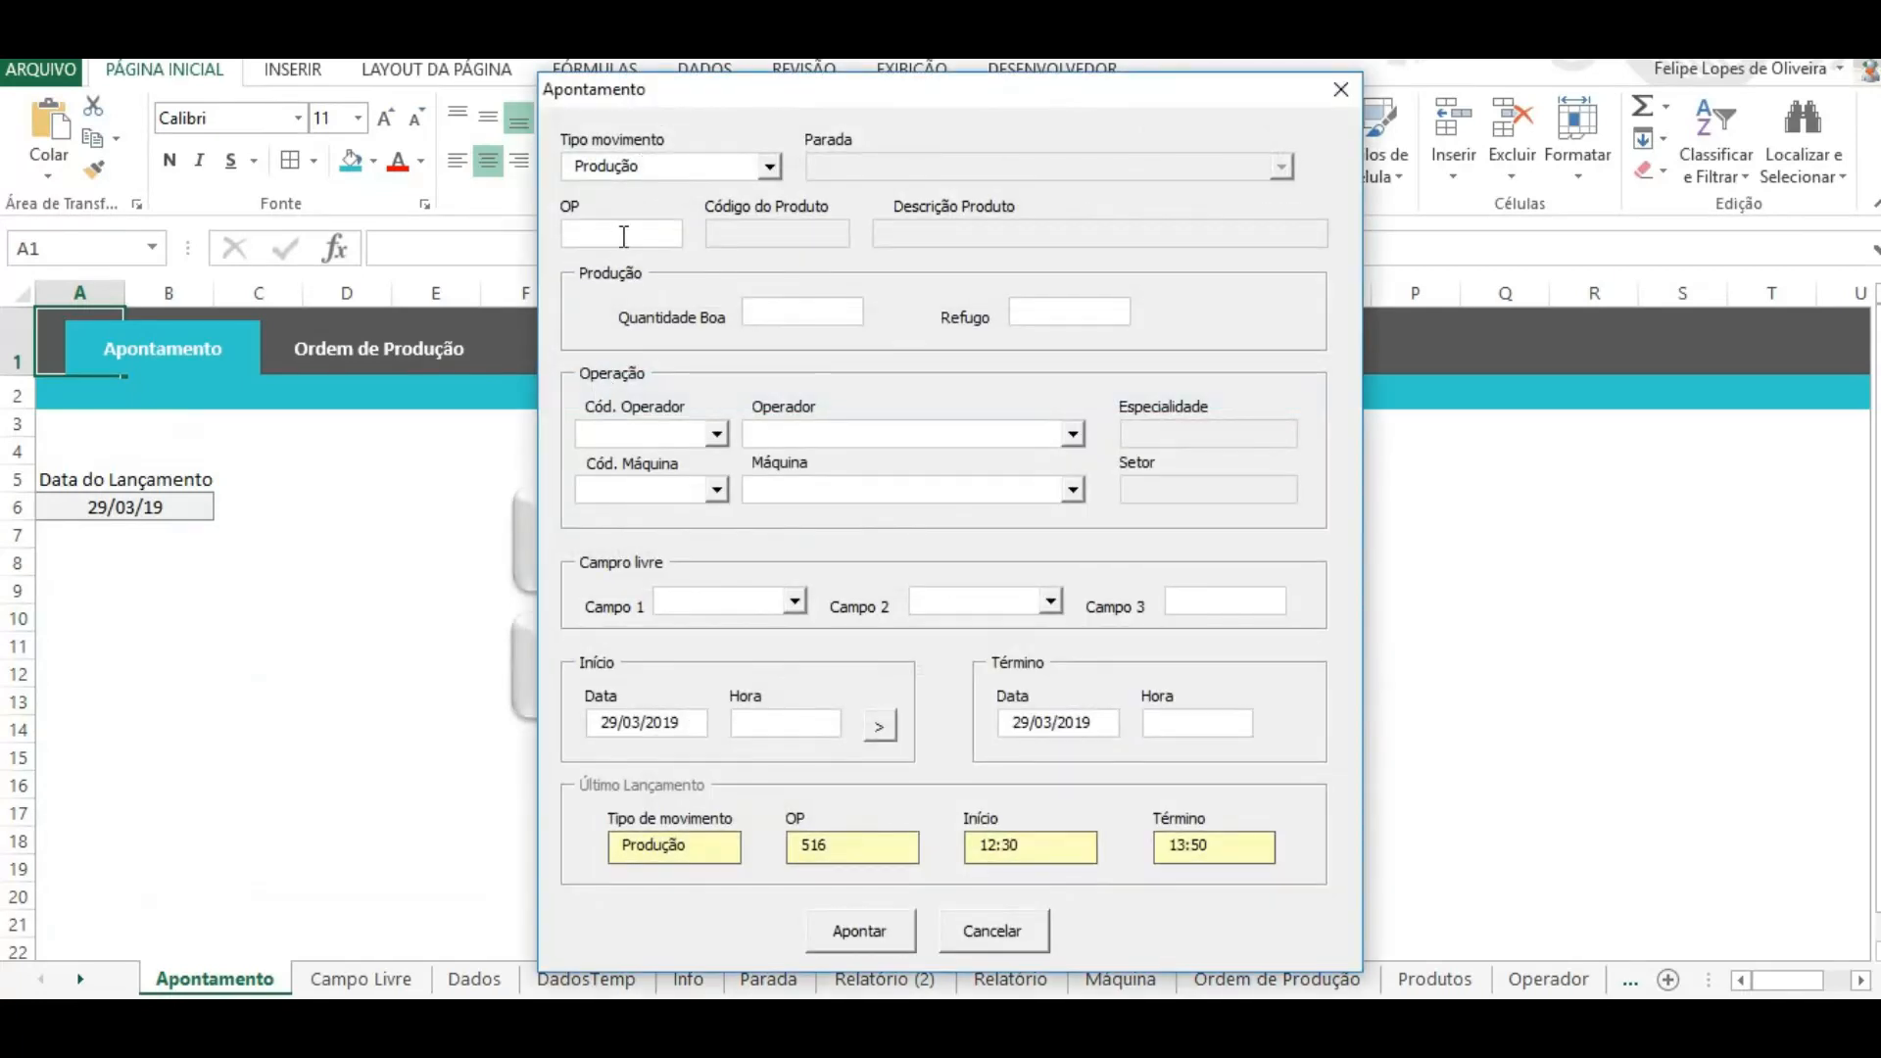
text(515)
click(718, 434)
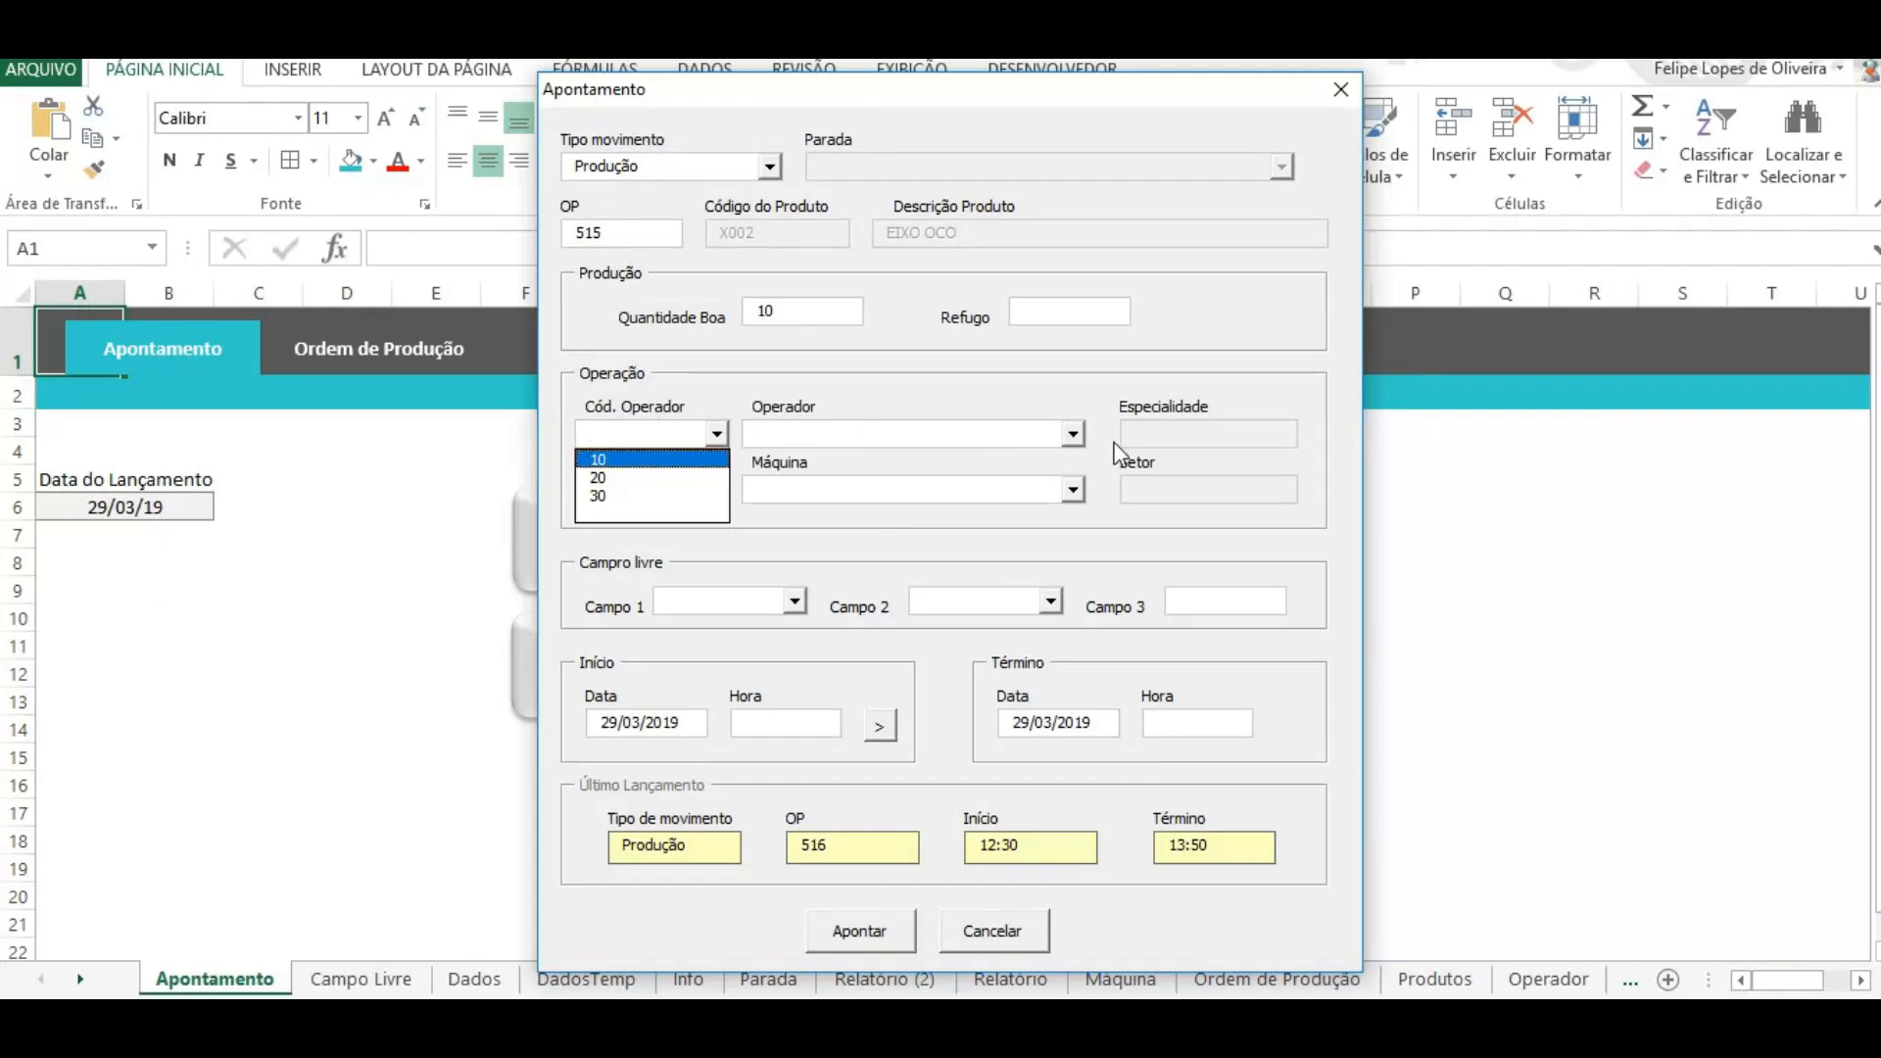
click(1074, 434)
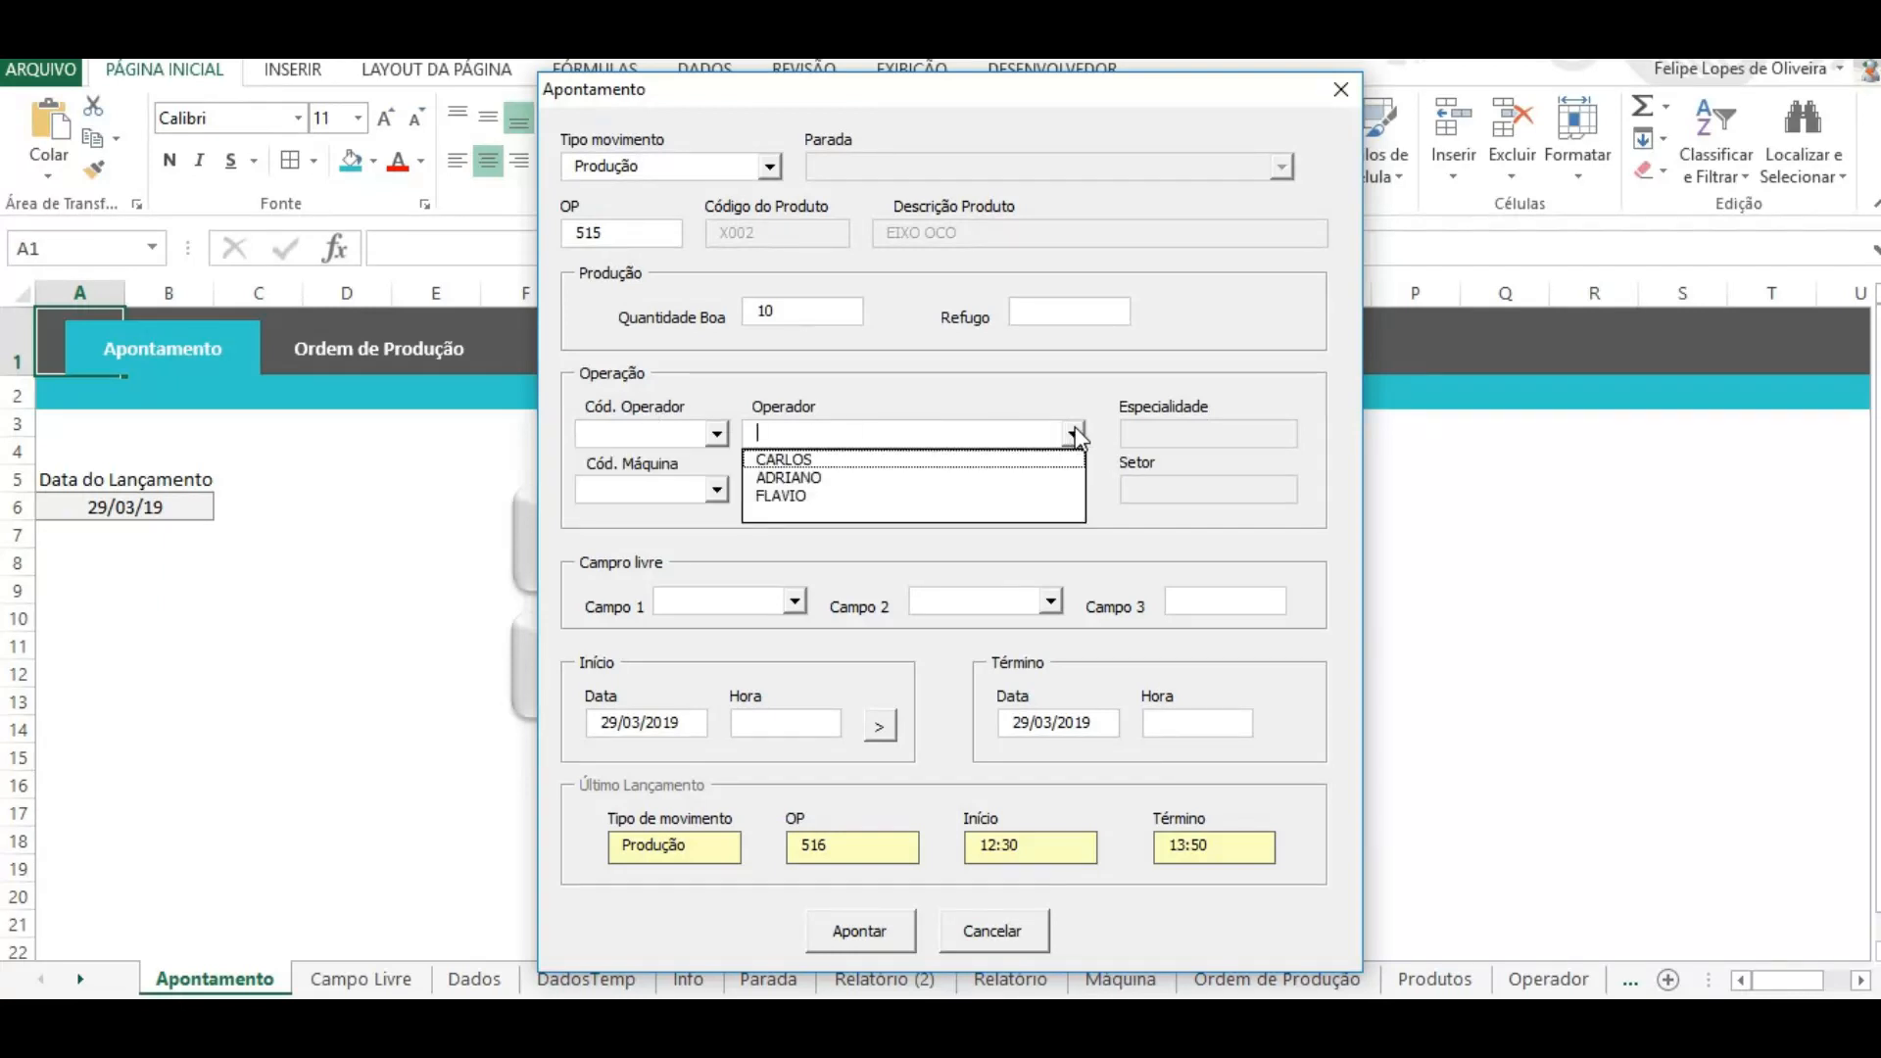
click(984, 479)
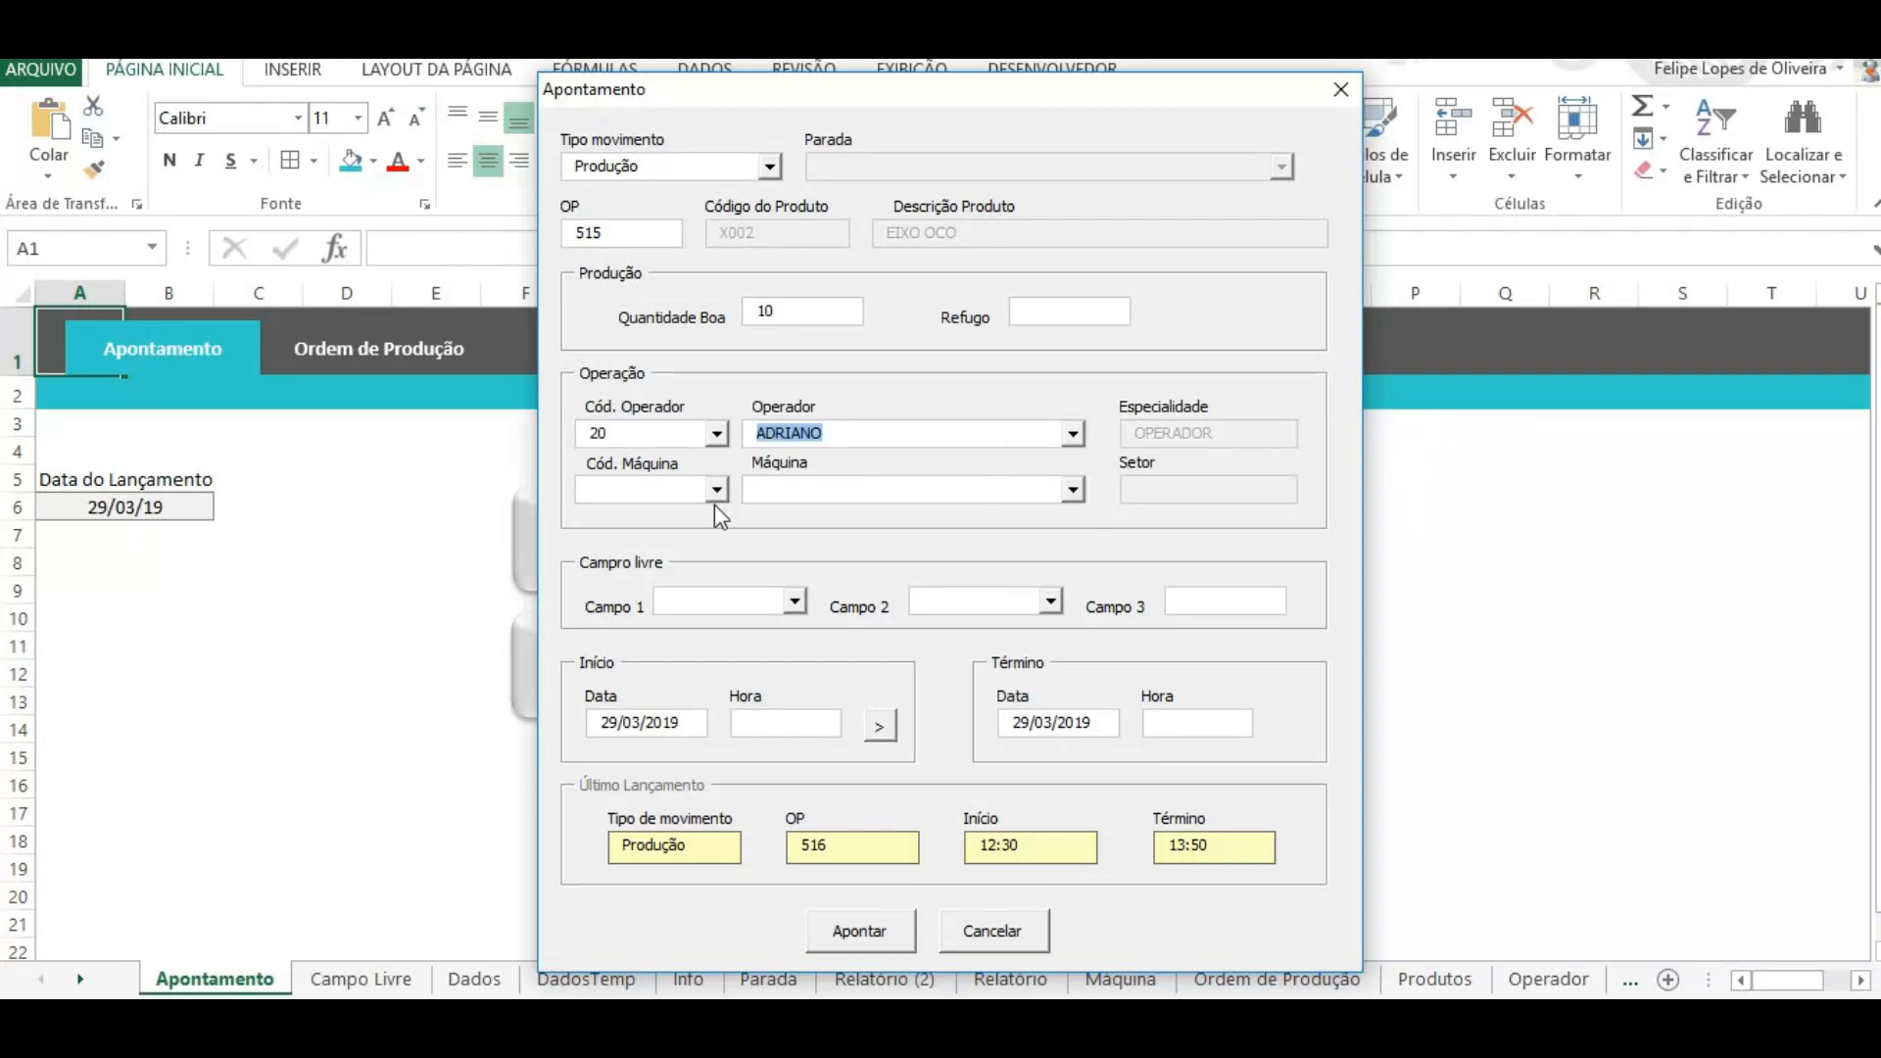
click(1073, 488)
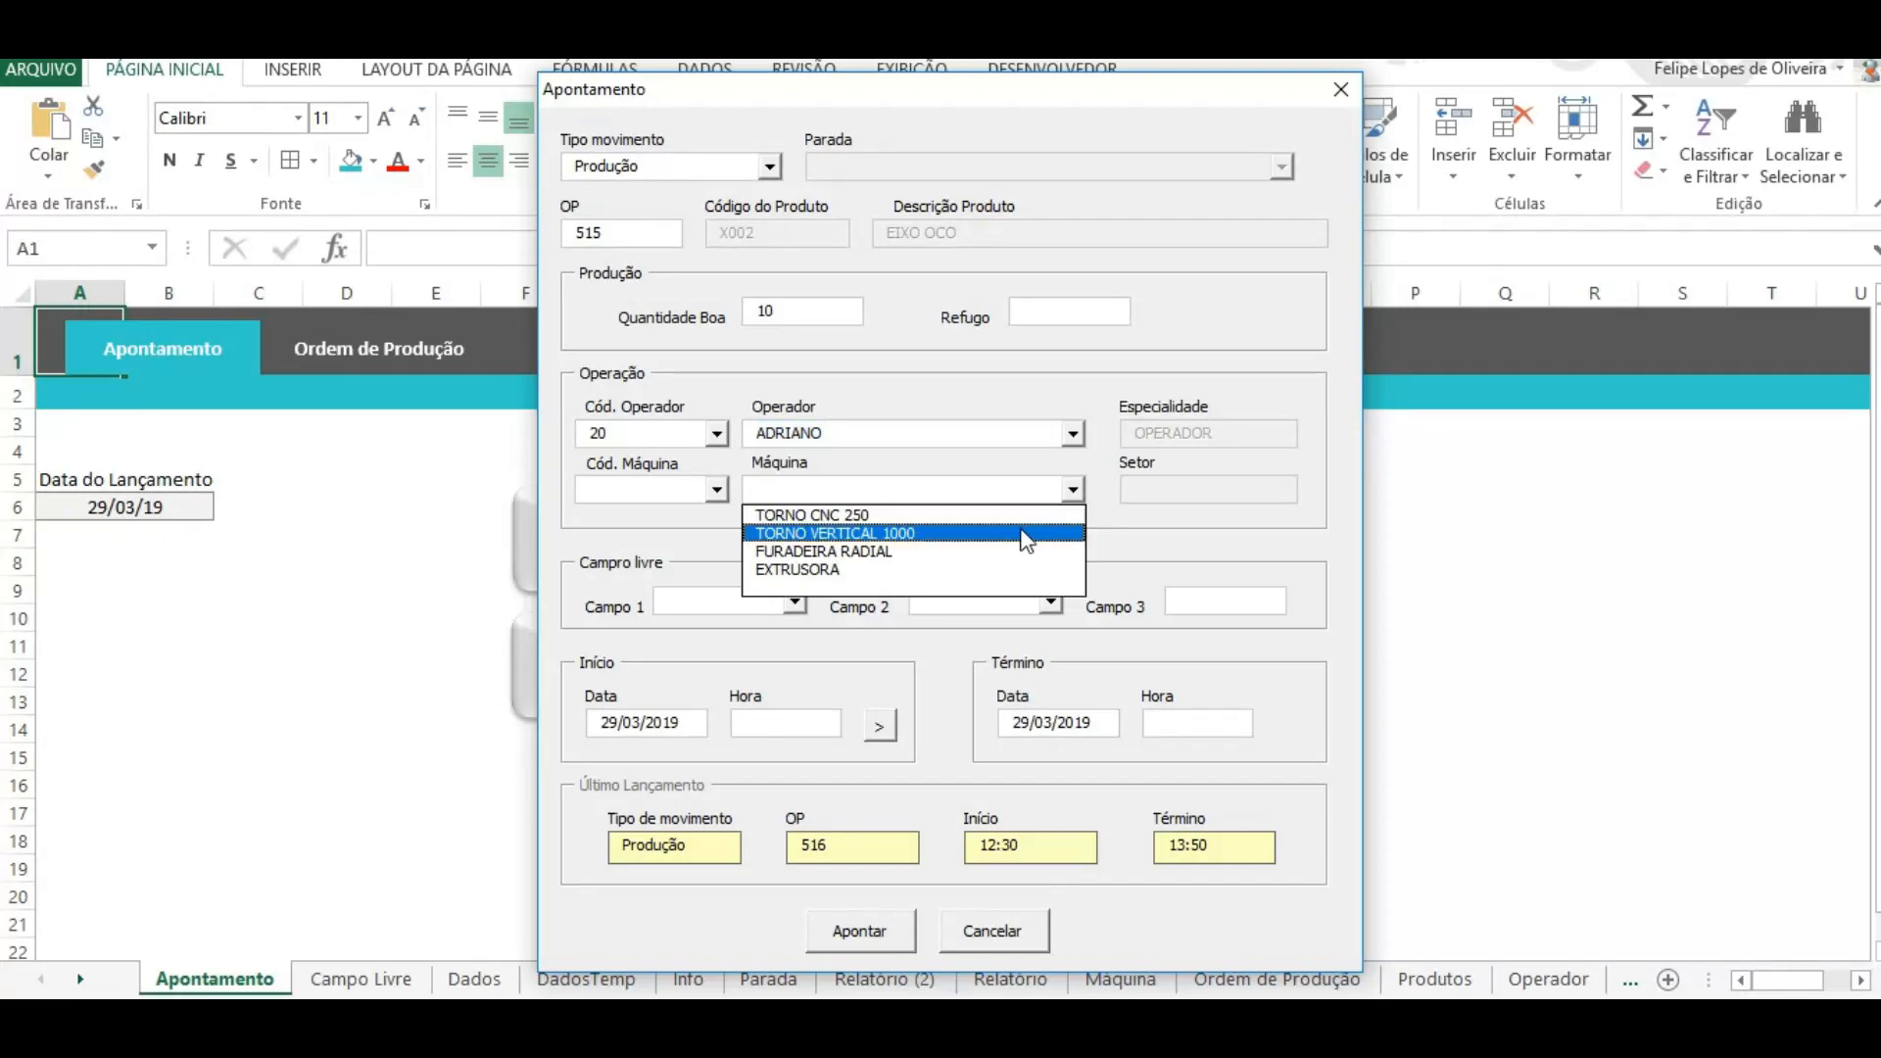
click(1001, 552)
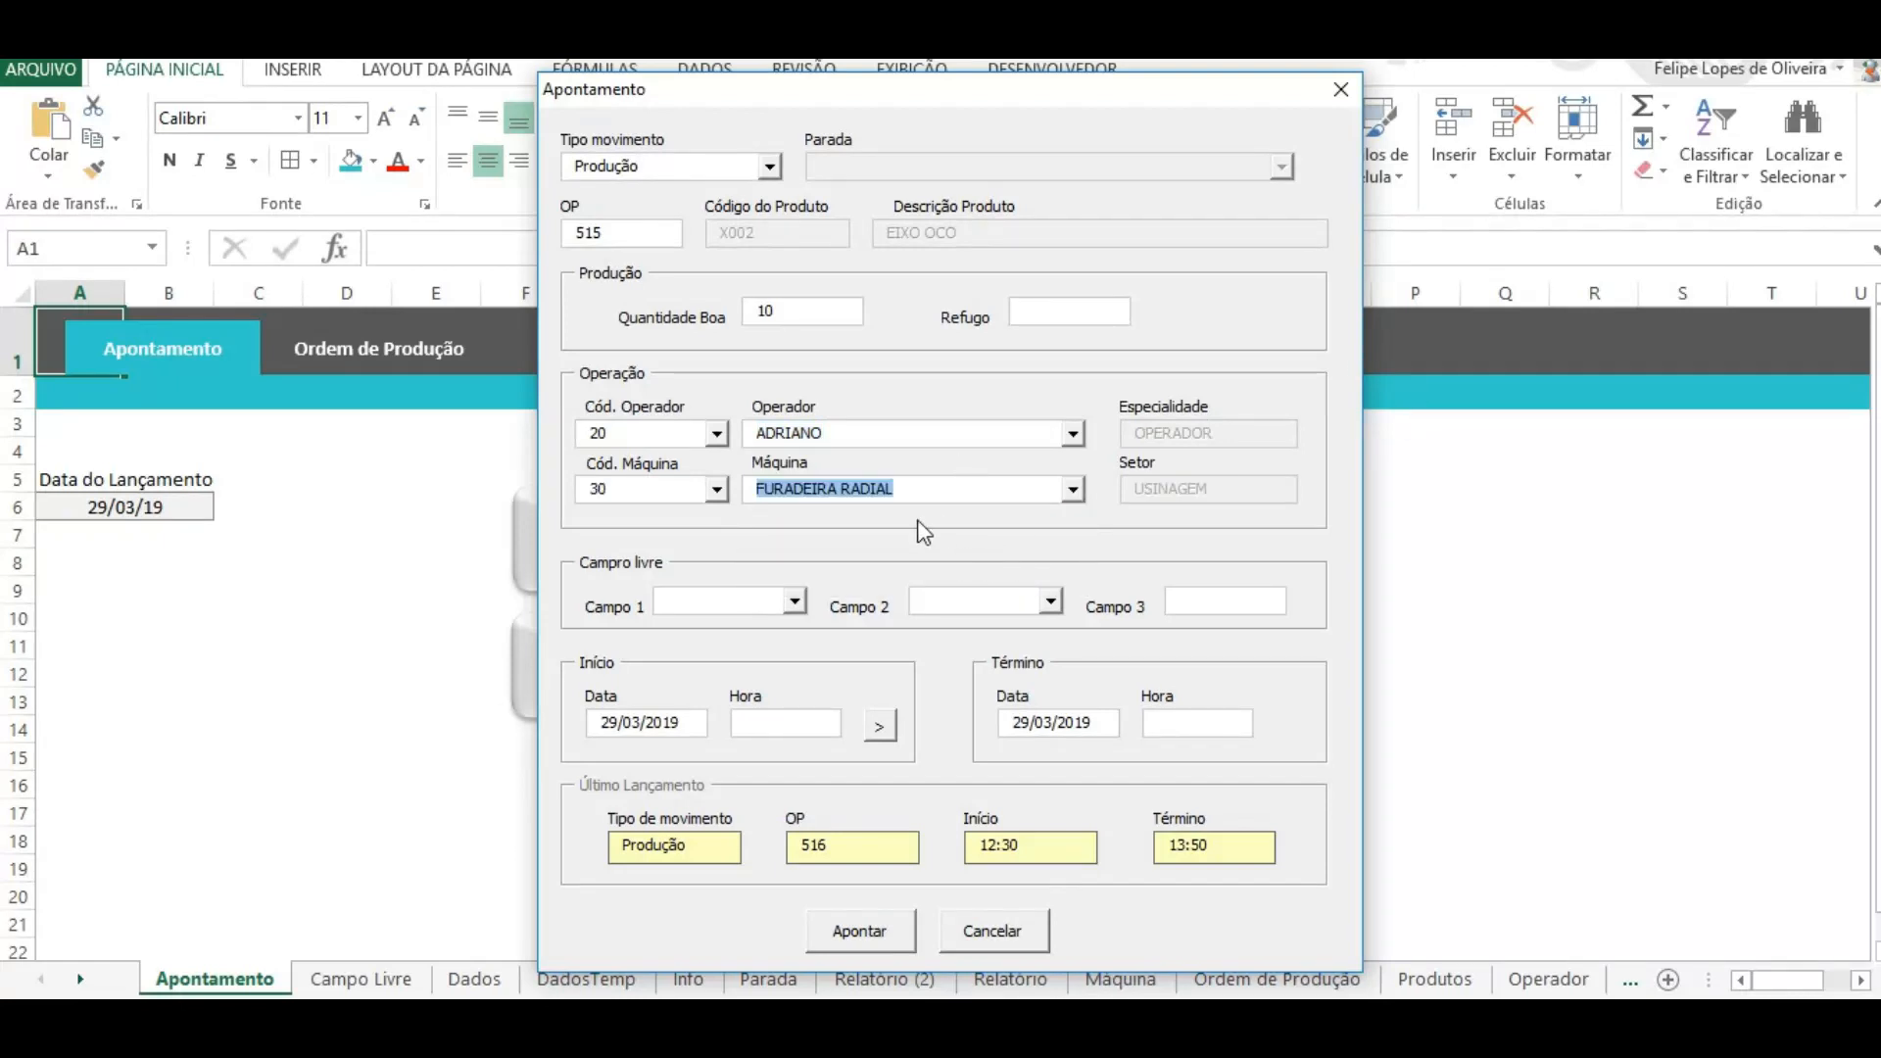
click(794, 604)
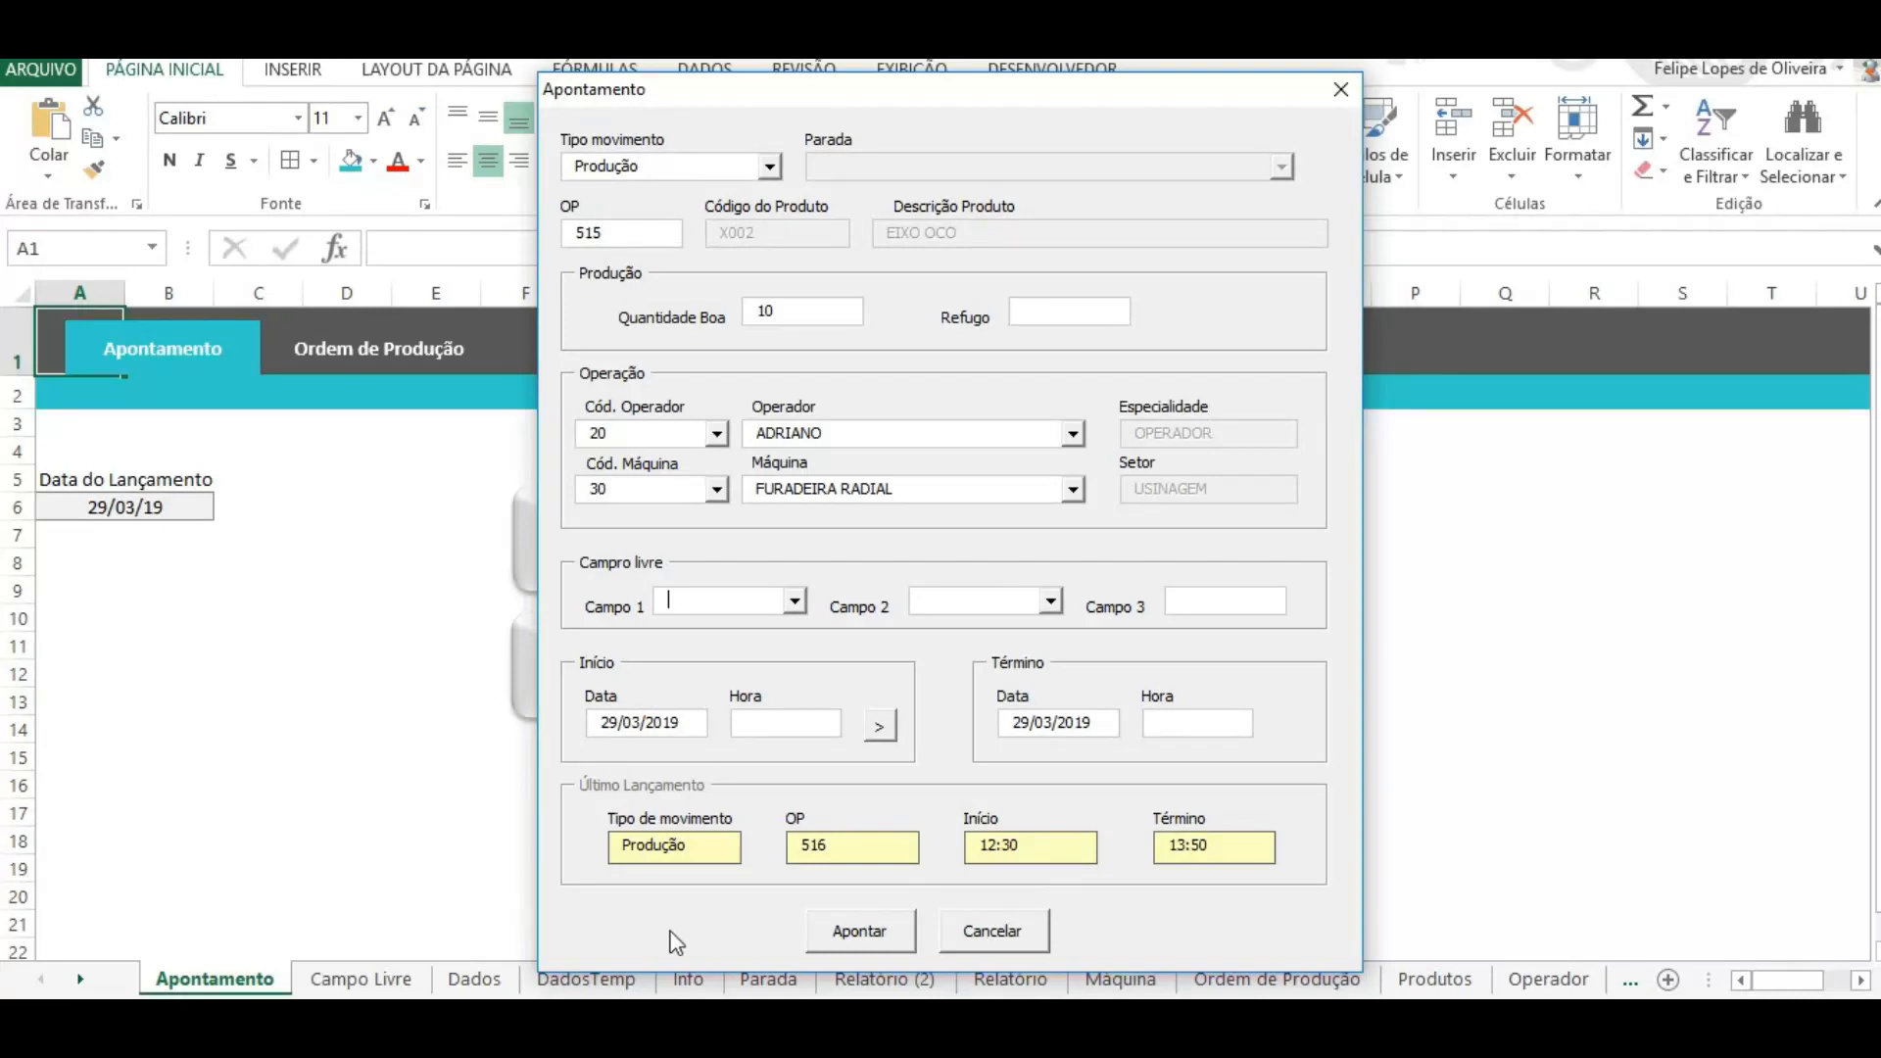
Step: Set the entry's start time to the last entry's end, 13:50, and its end time to 14:00, and post the entry
click(785, 724)
click(889, 731)
click(1171, 731)
text(13:)
key(shift+Left)
key(shift+Left)
key(shift+Left)
text(14:)
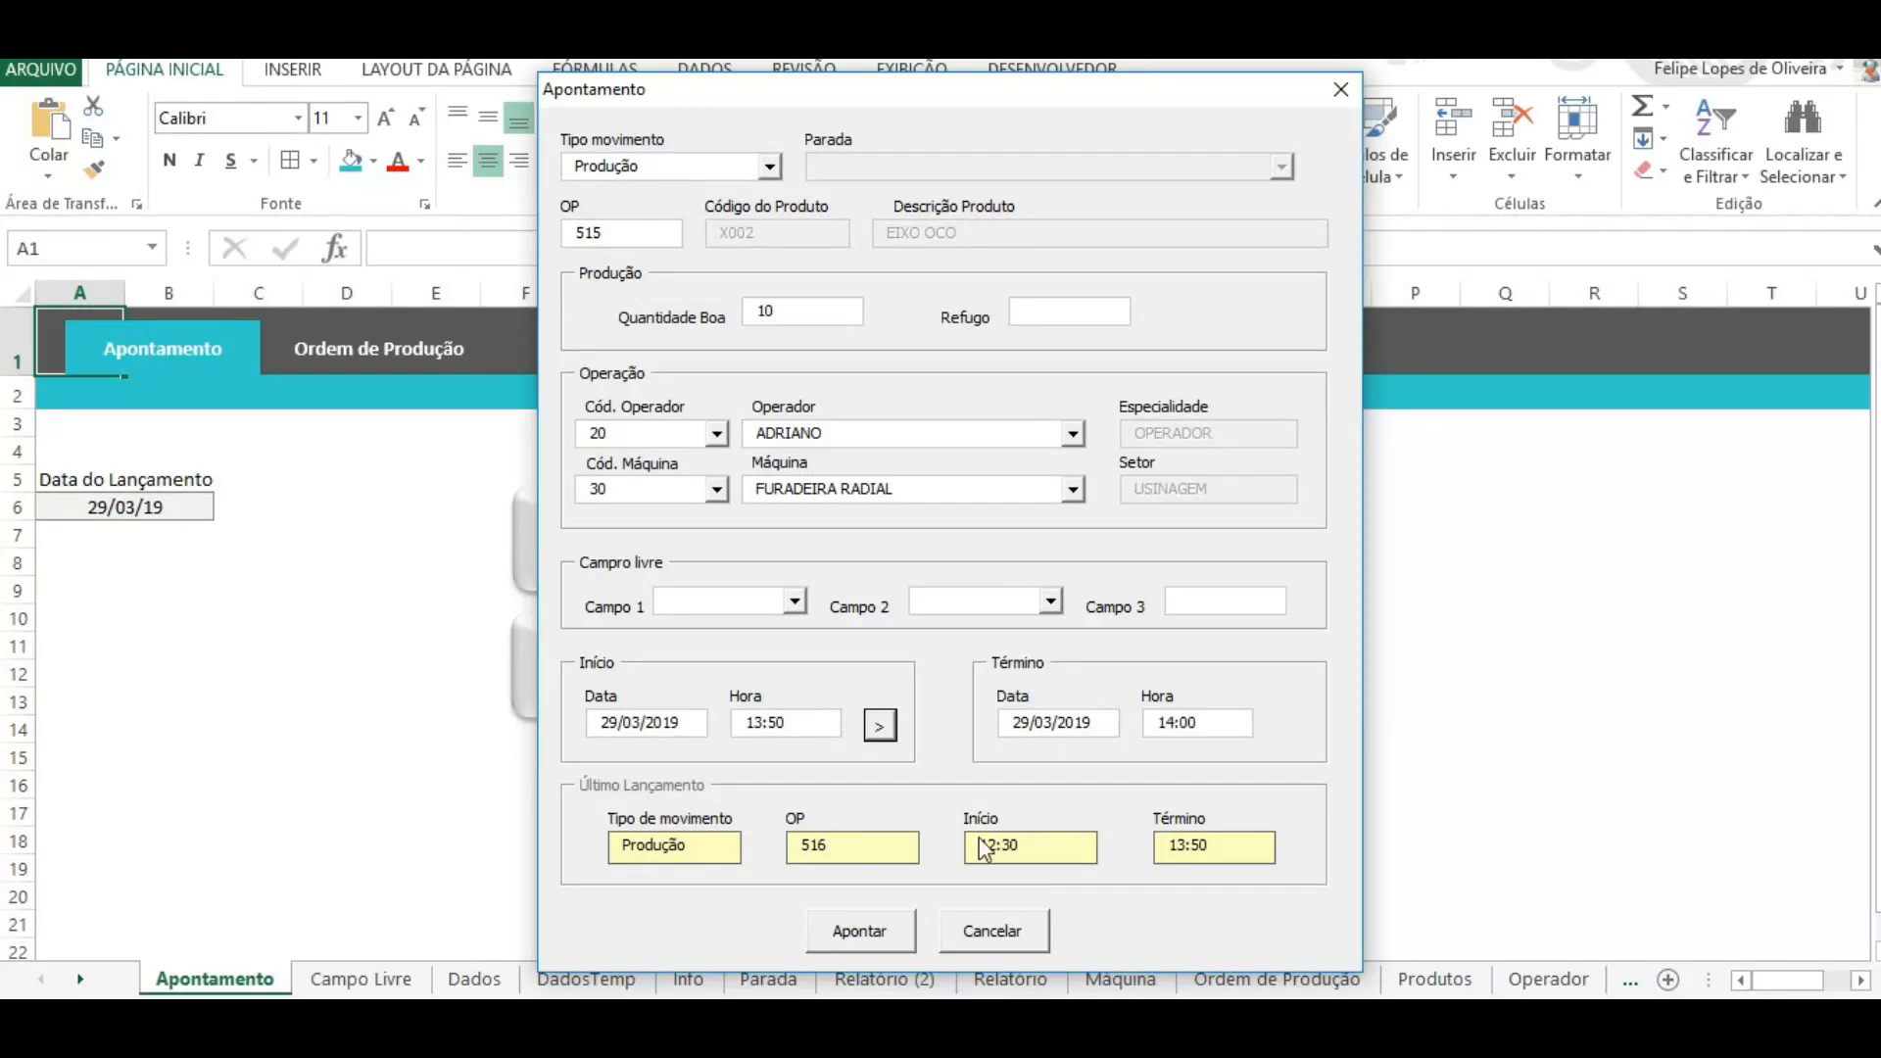
click(870, 934)
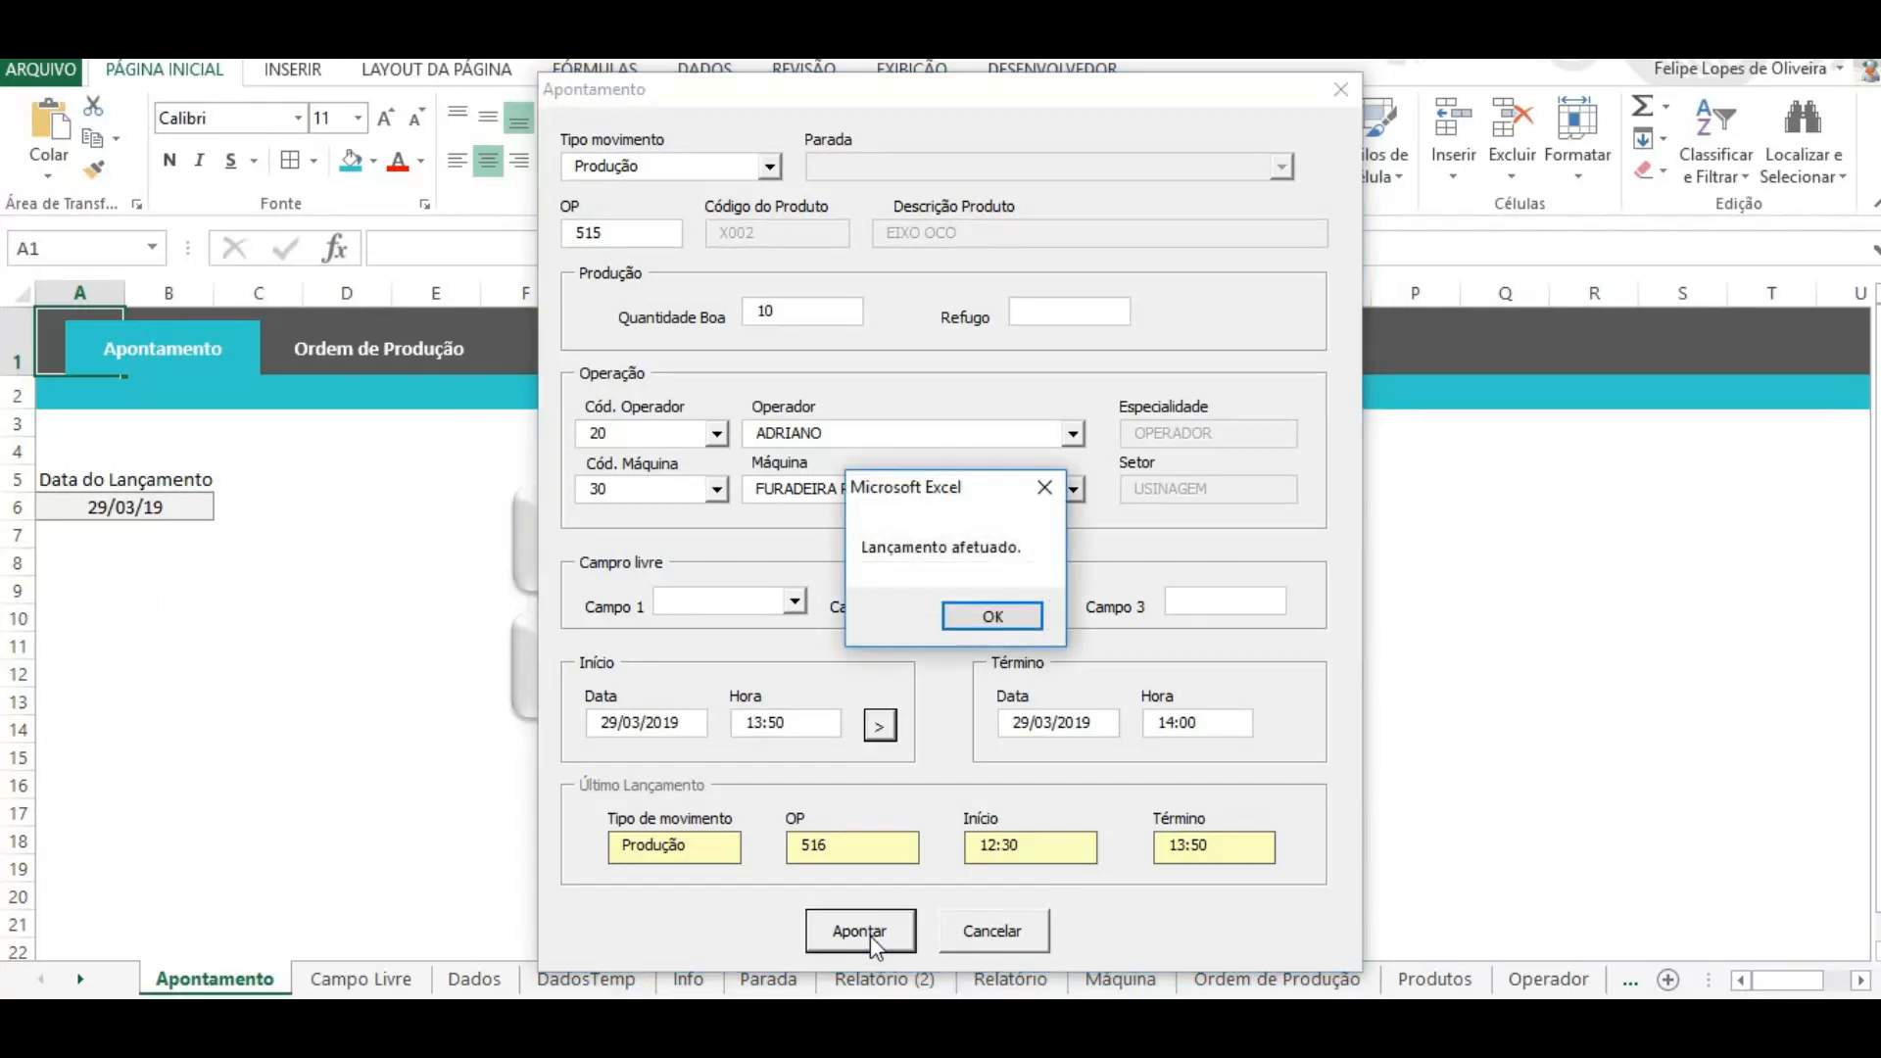
click(985, 619)
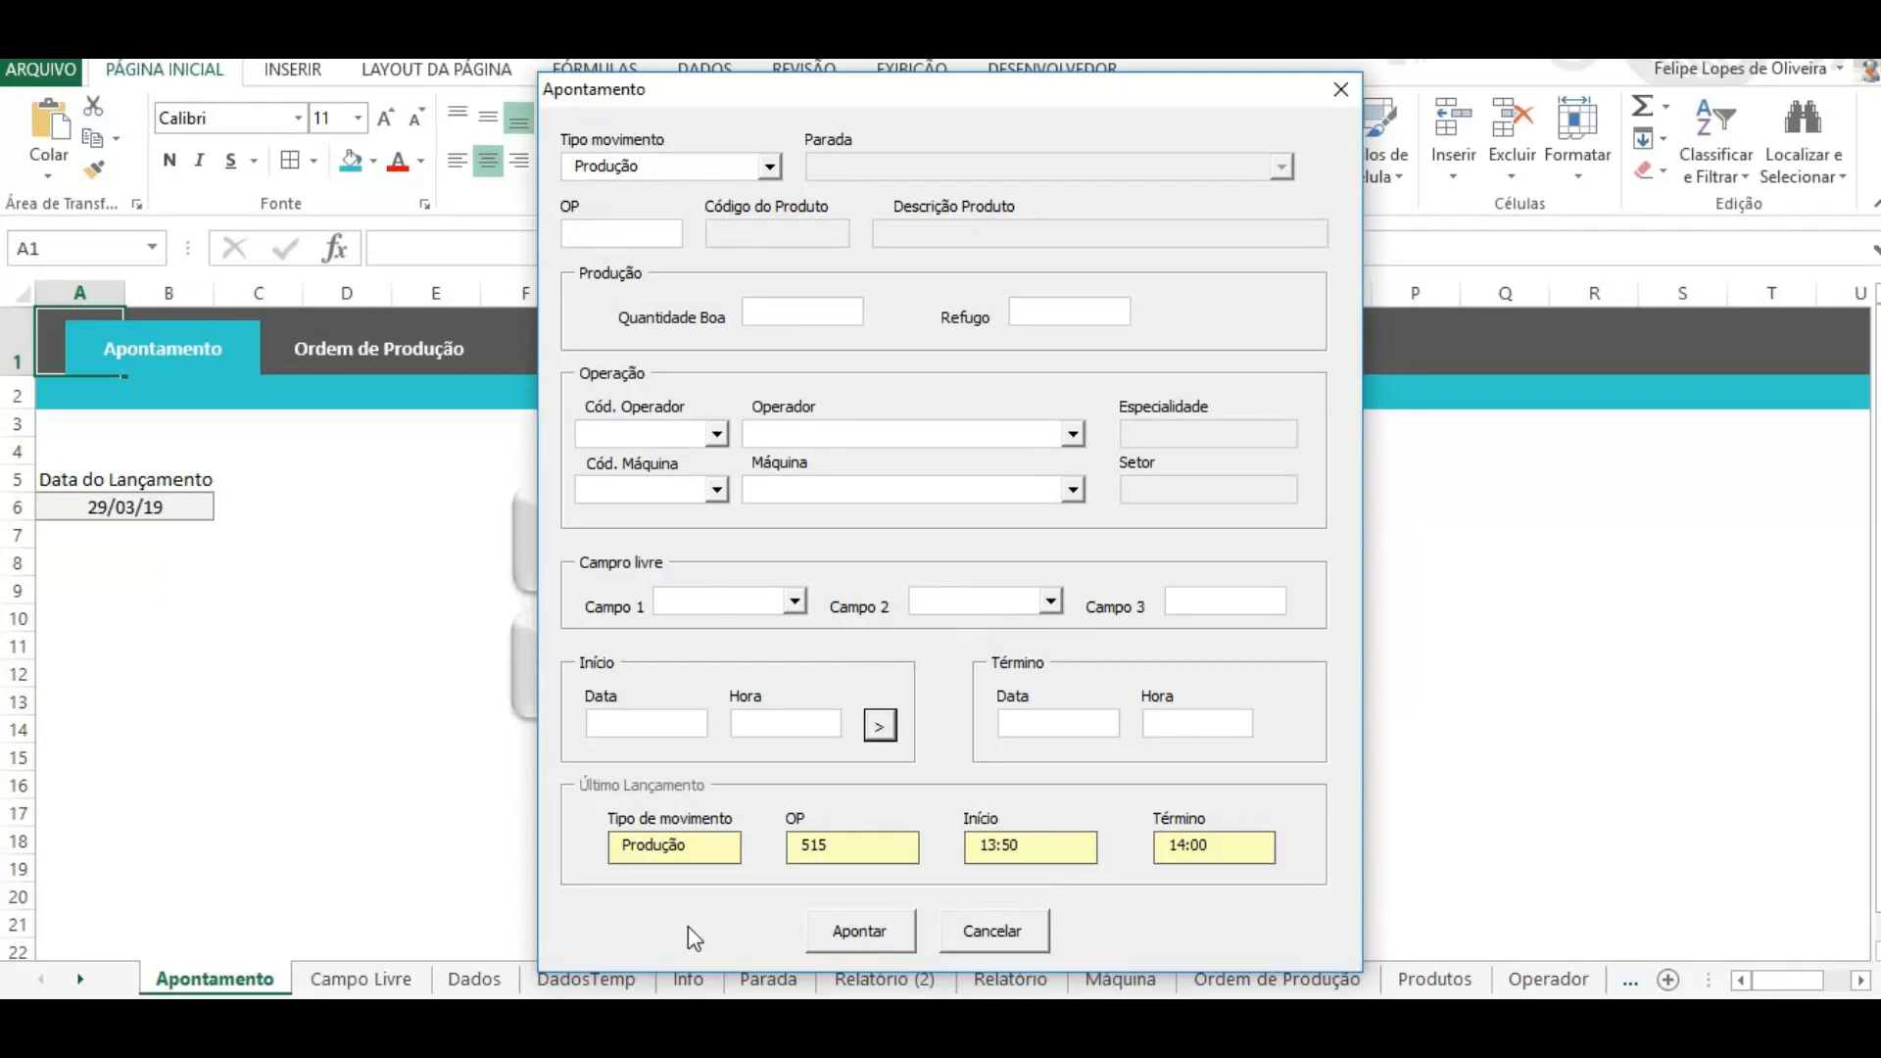
Step: Fill in a Parada entry with stop reason "Falta de energia", operator code 10 and machine EXTRUSORA
click(768, 171)
click(701, 209)
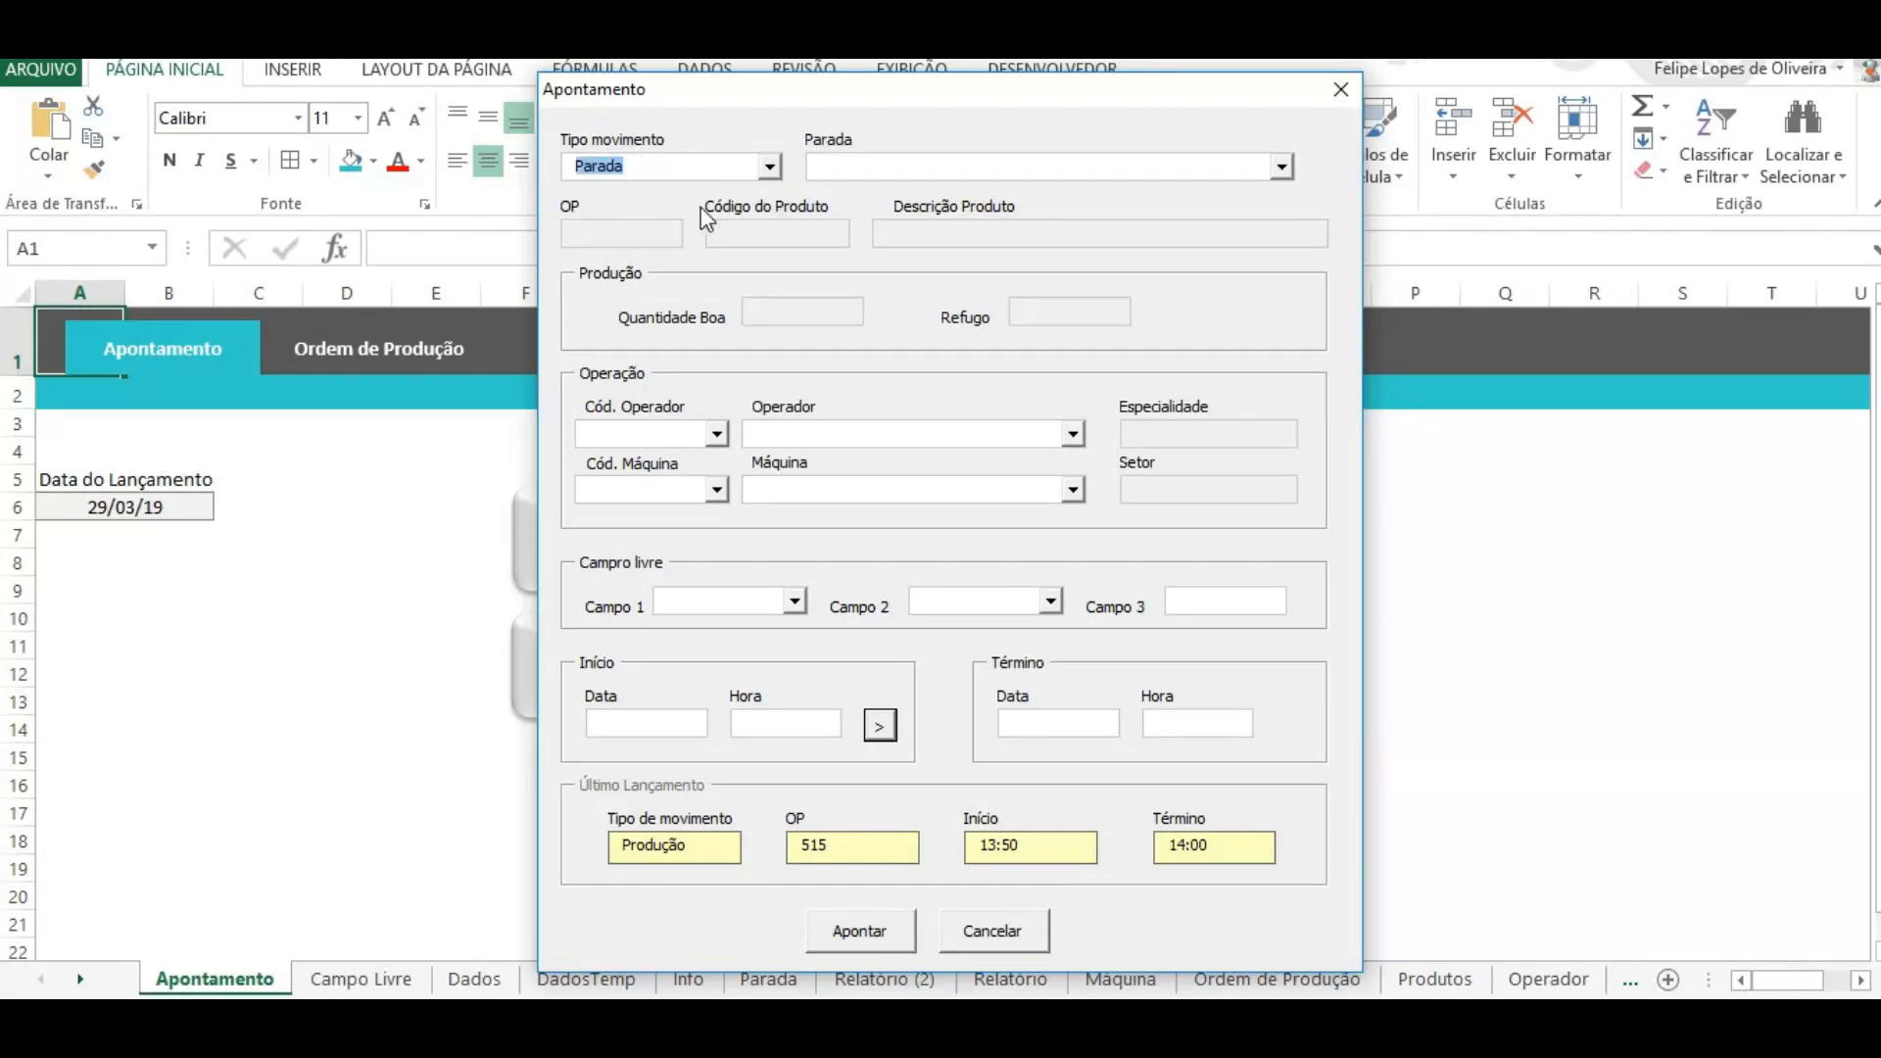
click(1281, 168)
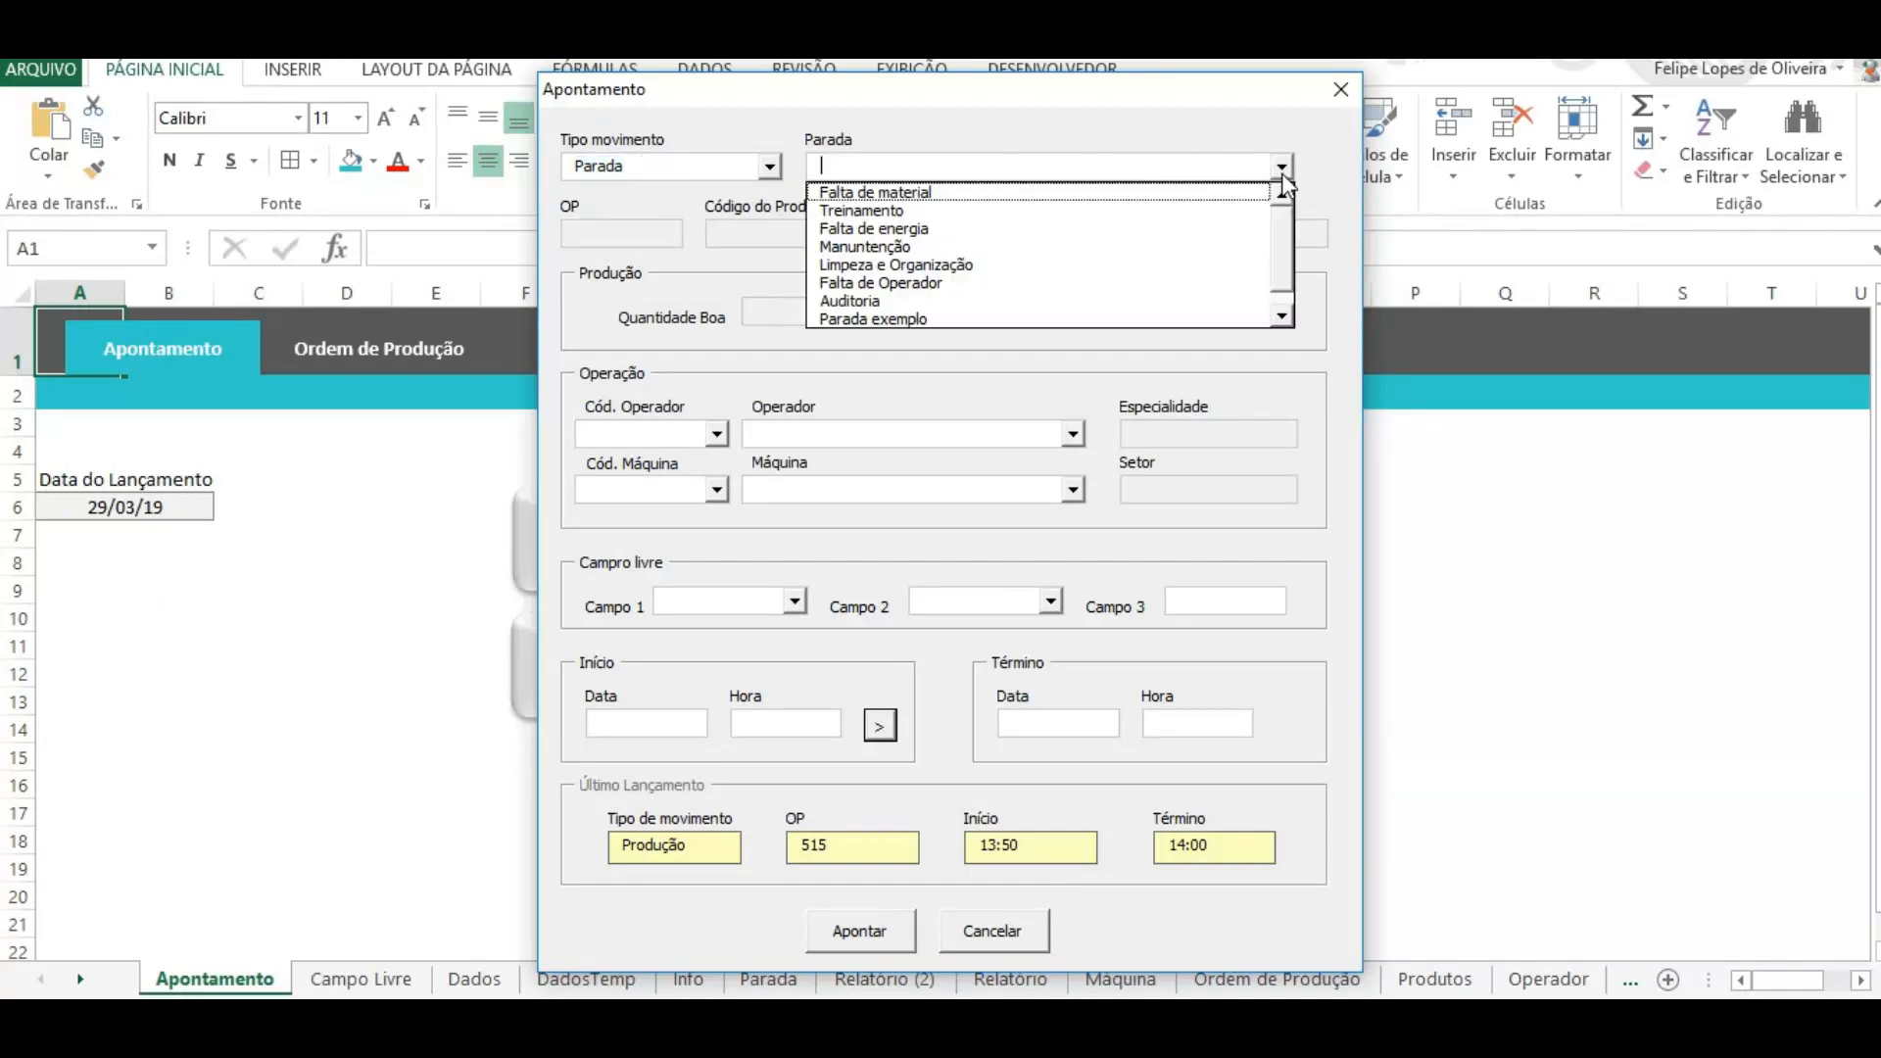
click(1125, 233)
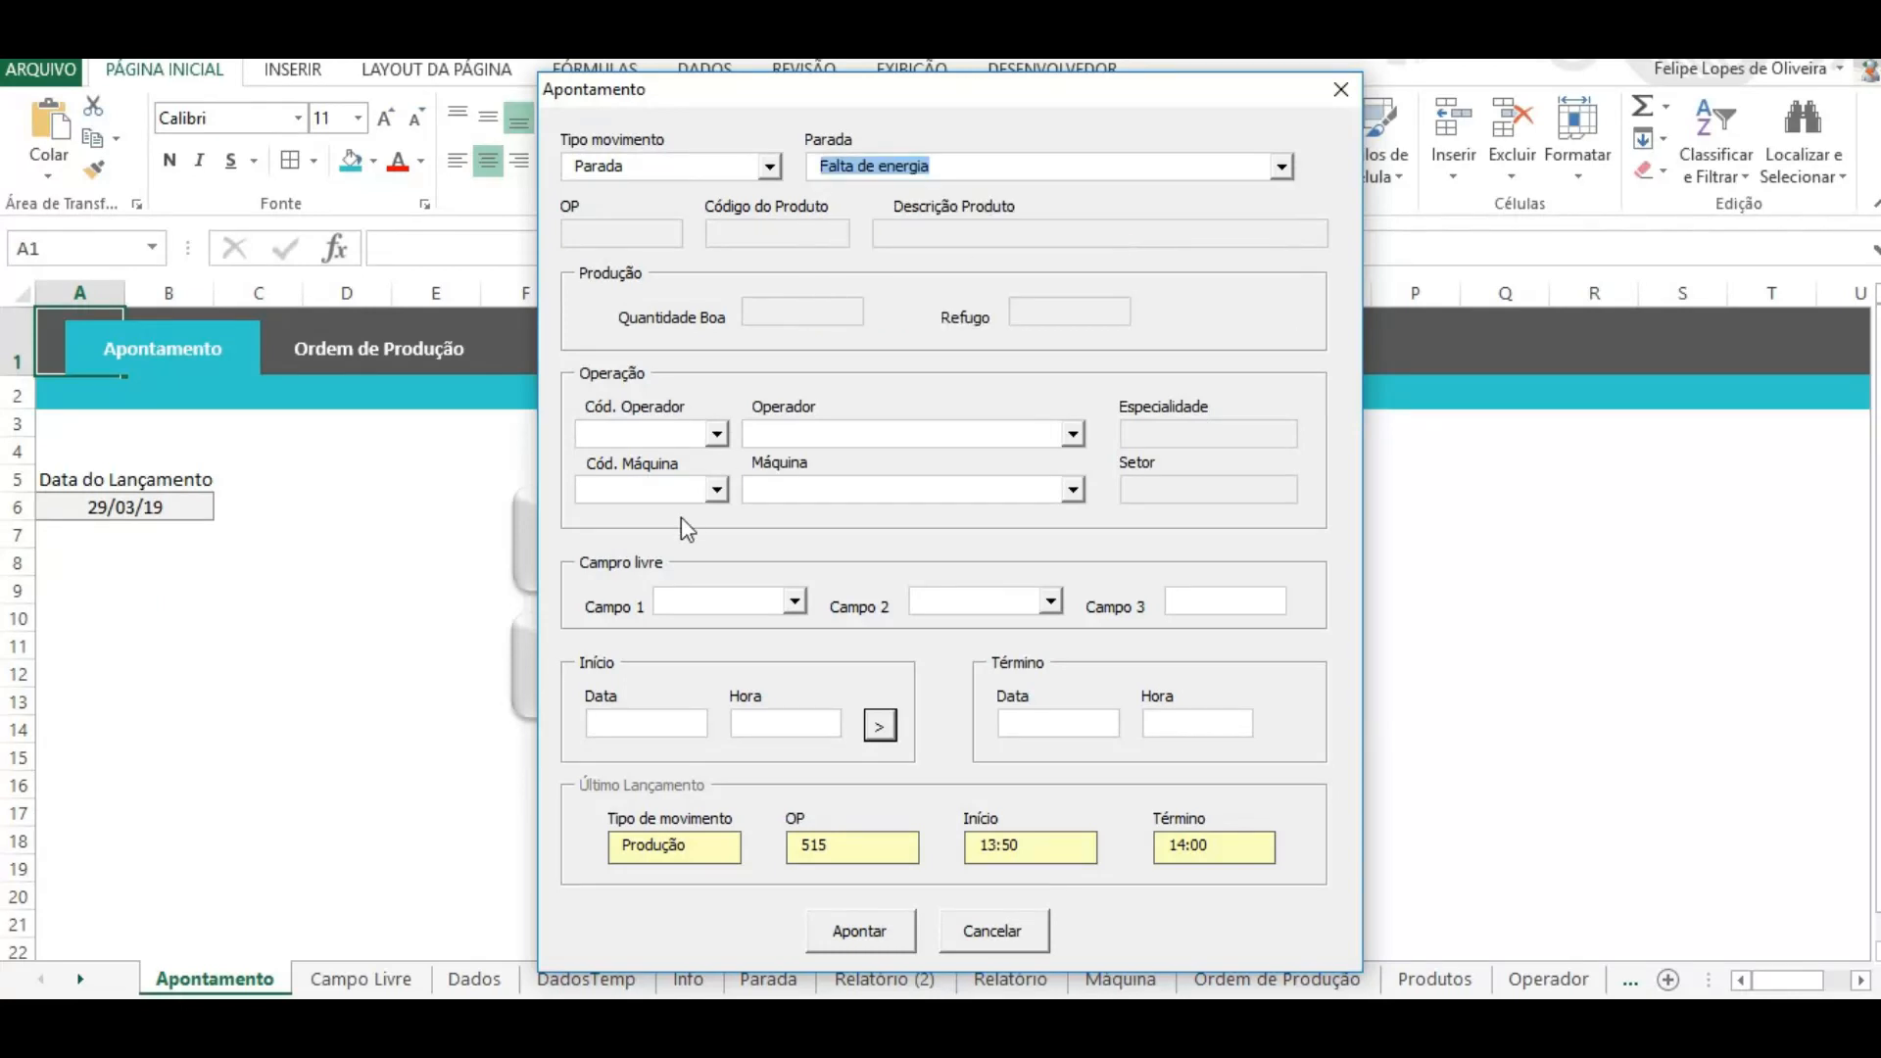
click(1074, 434)
click(1044, 455)
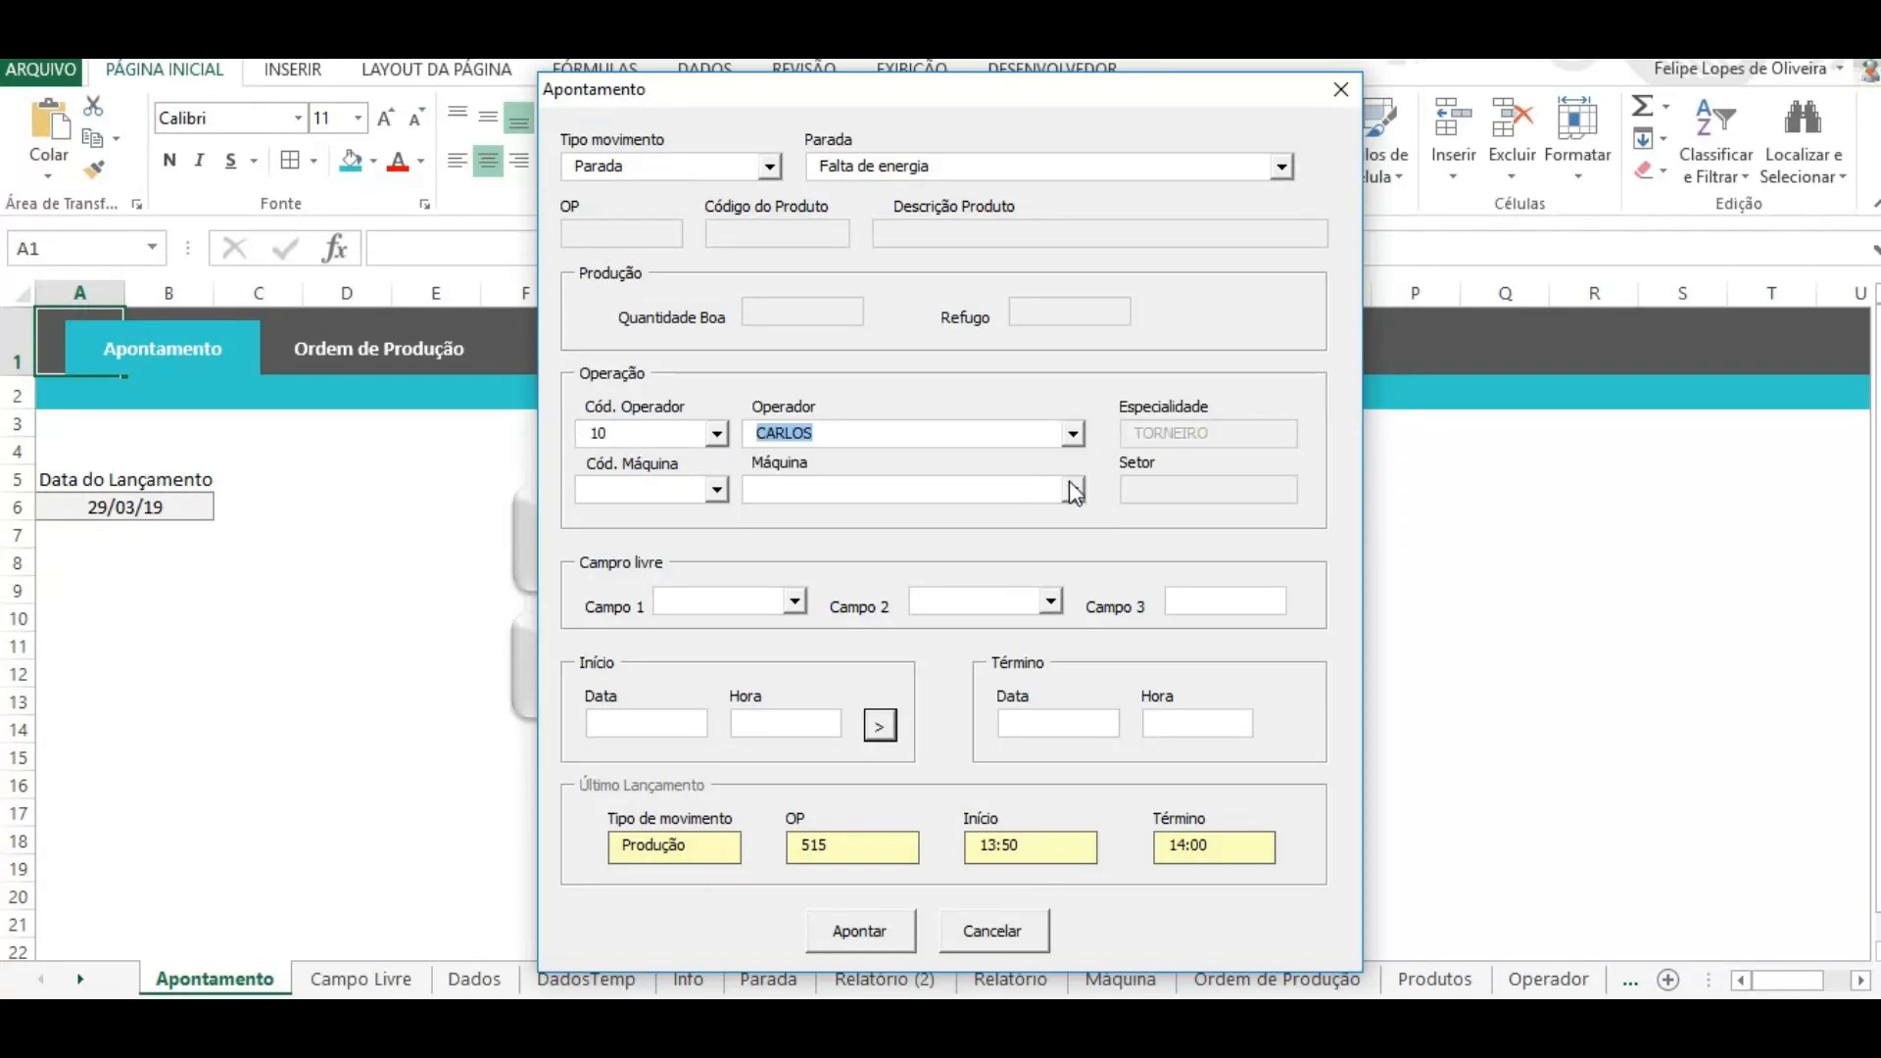
click(1074, 490)
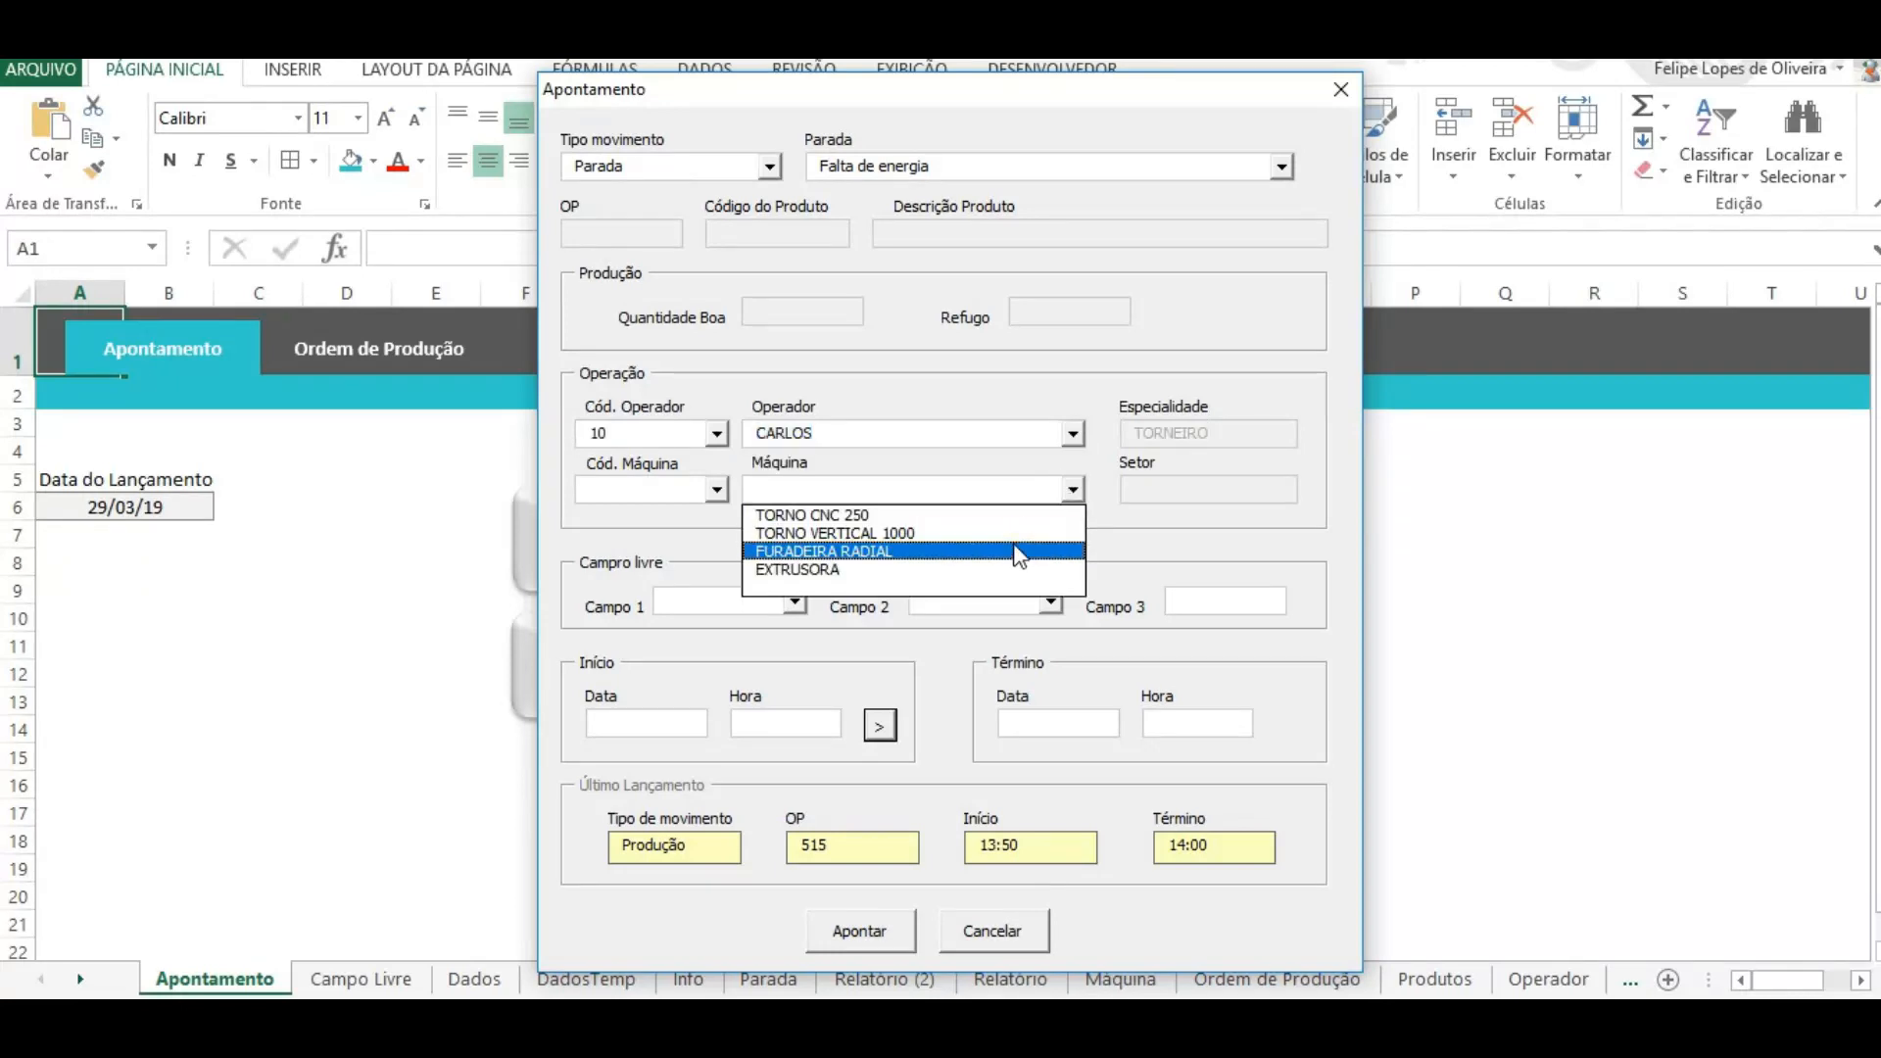
click(1008, 569)
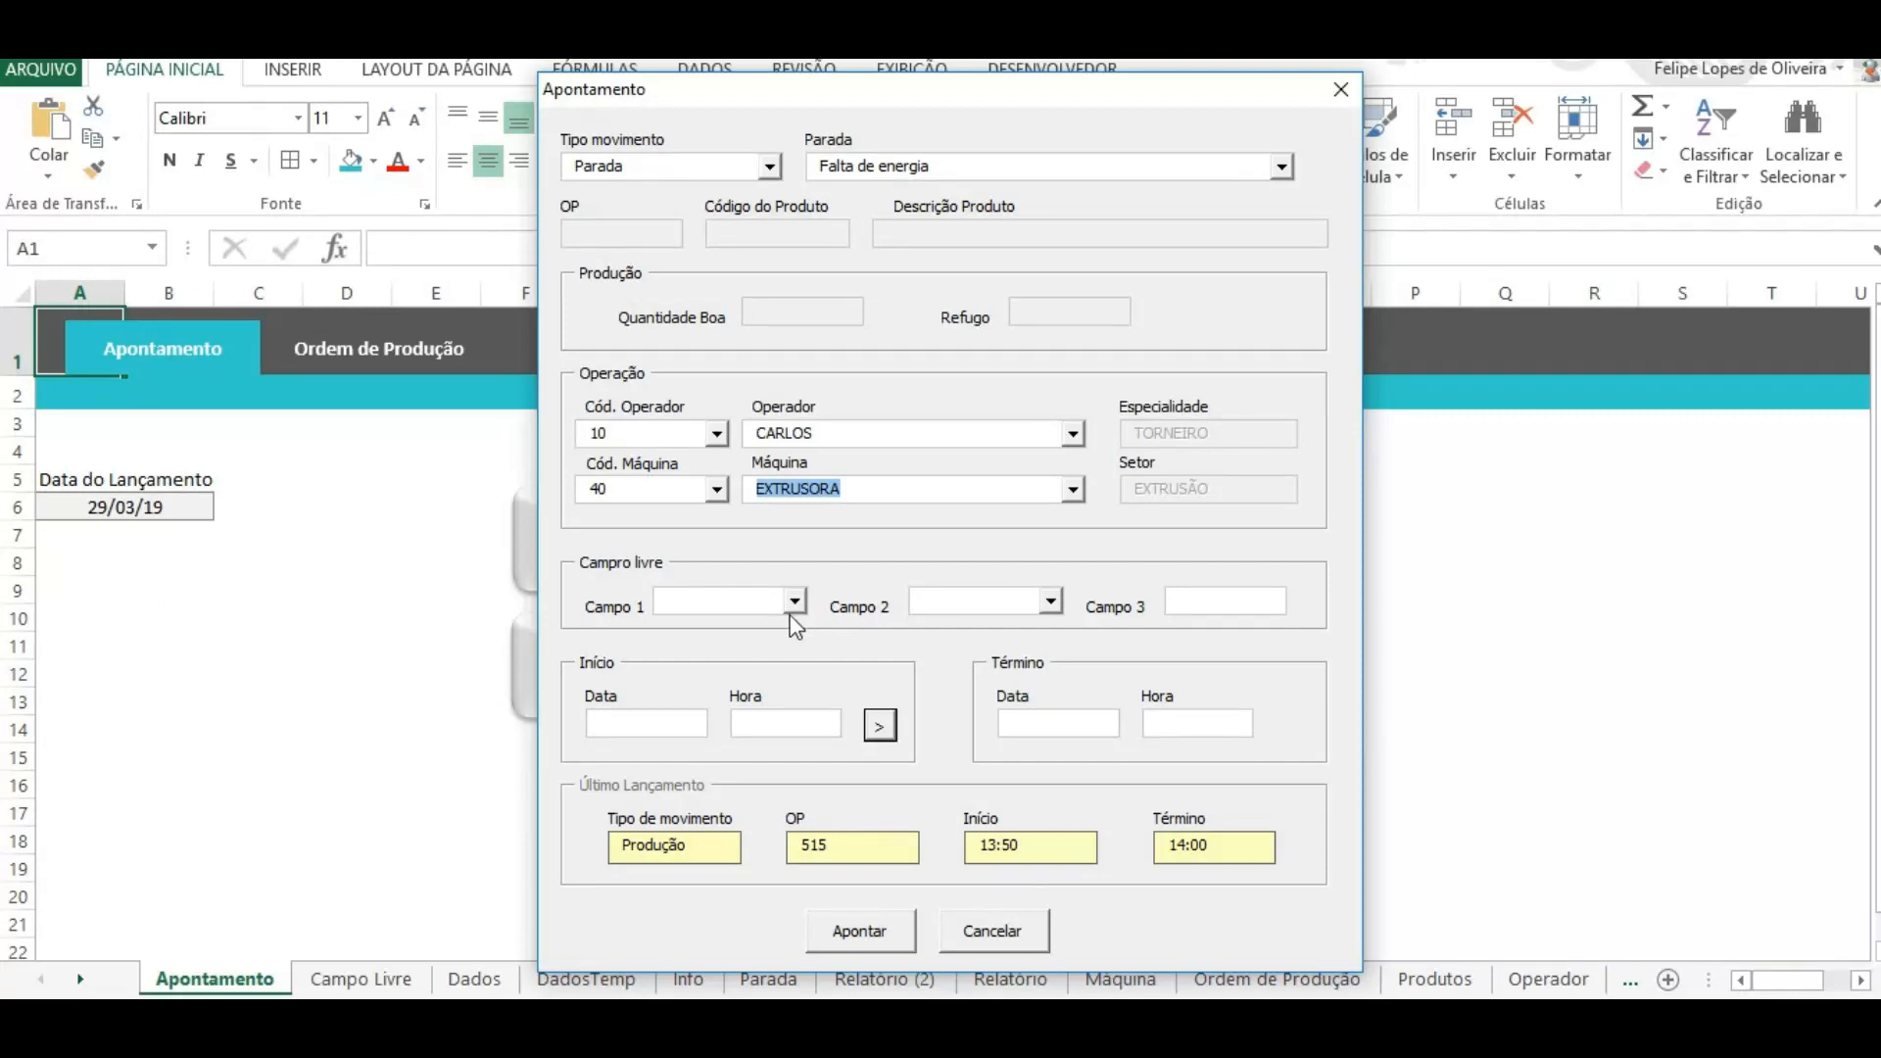
Step: Set the stop entry's start date to 29/03/19 and its start time to the last entry's end, 14:00
click(678, 730)
text(29/)
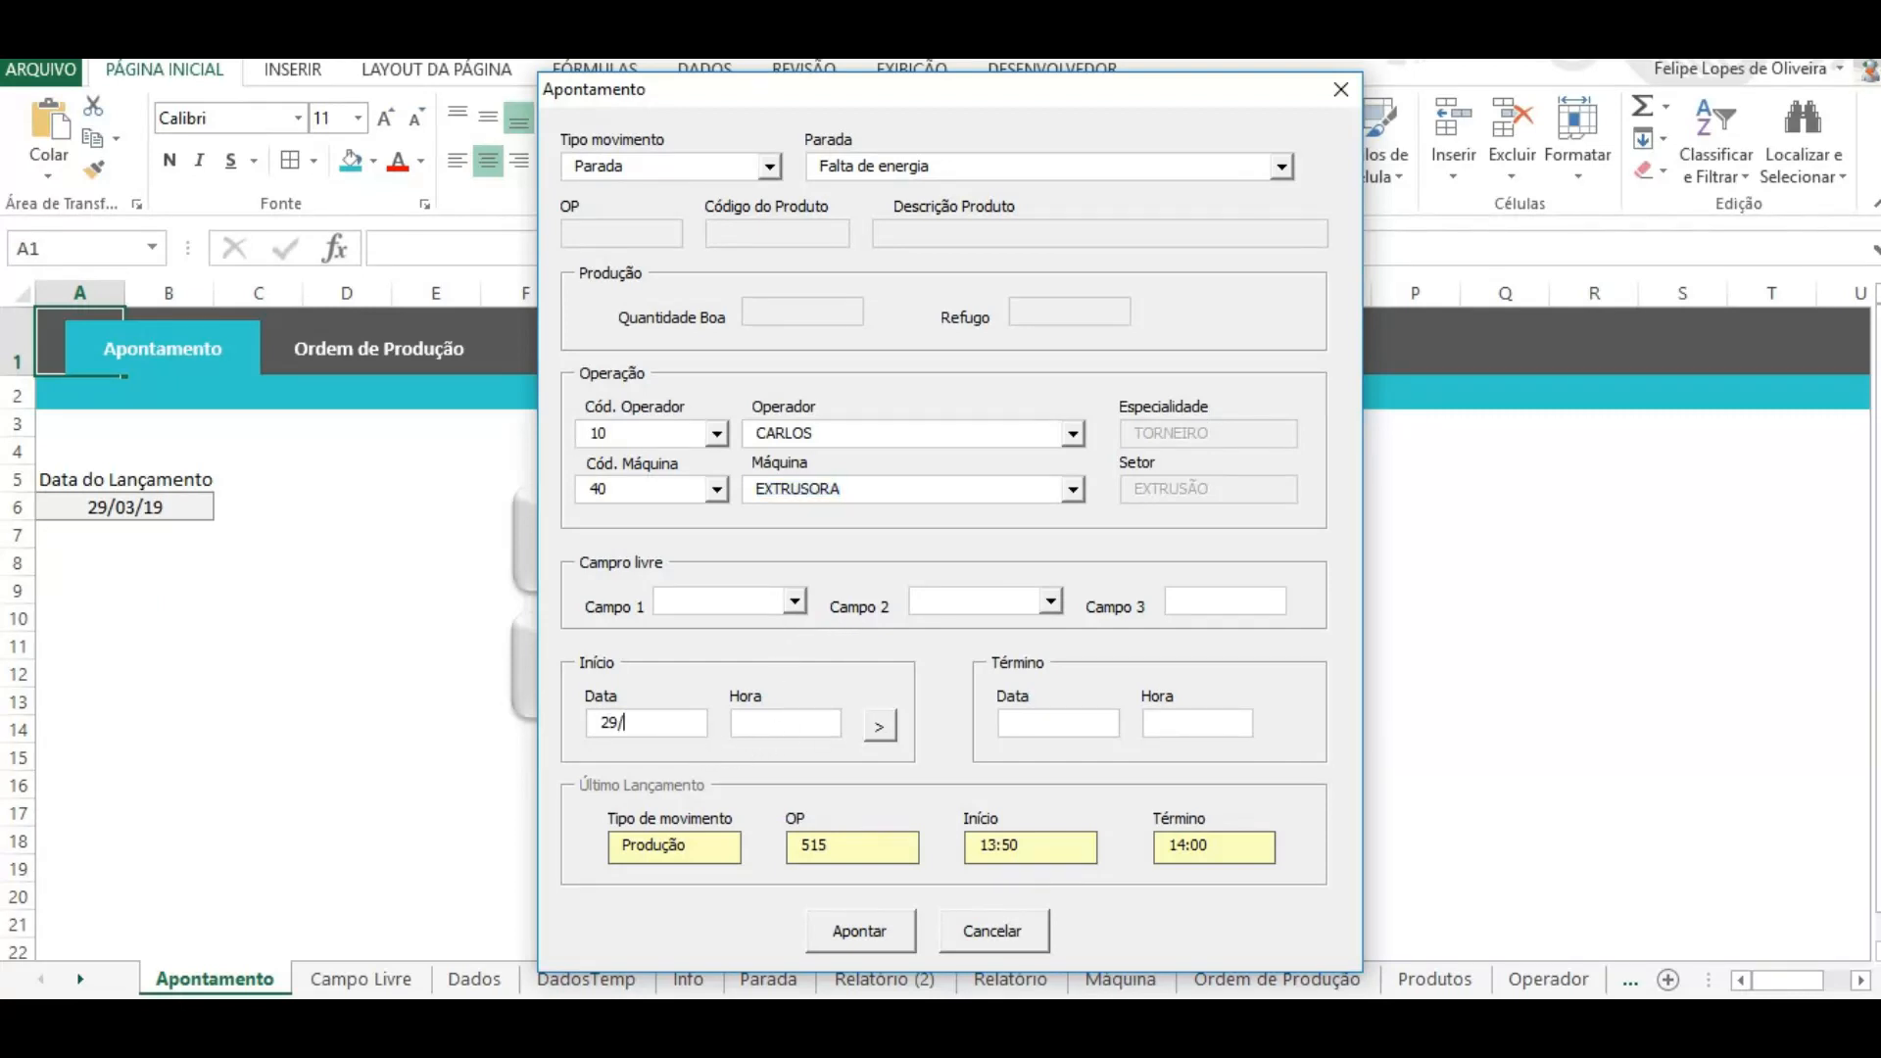
text(03/19)
click(880, 728)
Step: Set the stop entry's end to 29/03/19 at 14:30, post the entry and close the Apontamento form
click(1042, 725)
text(29/03/)
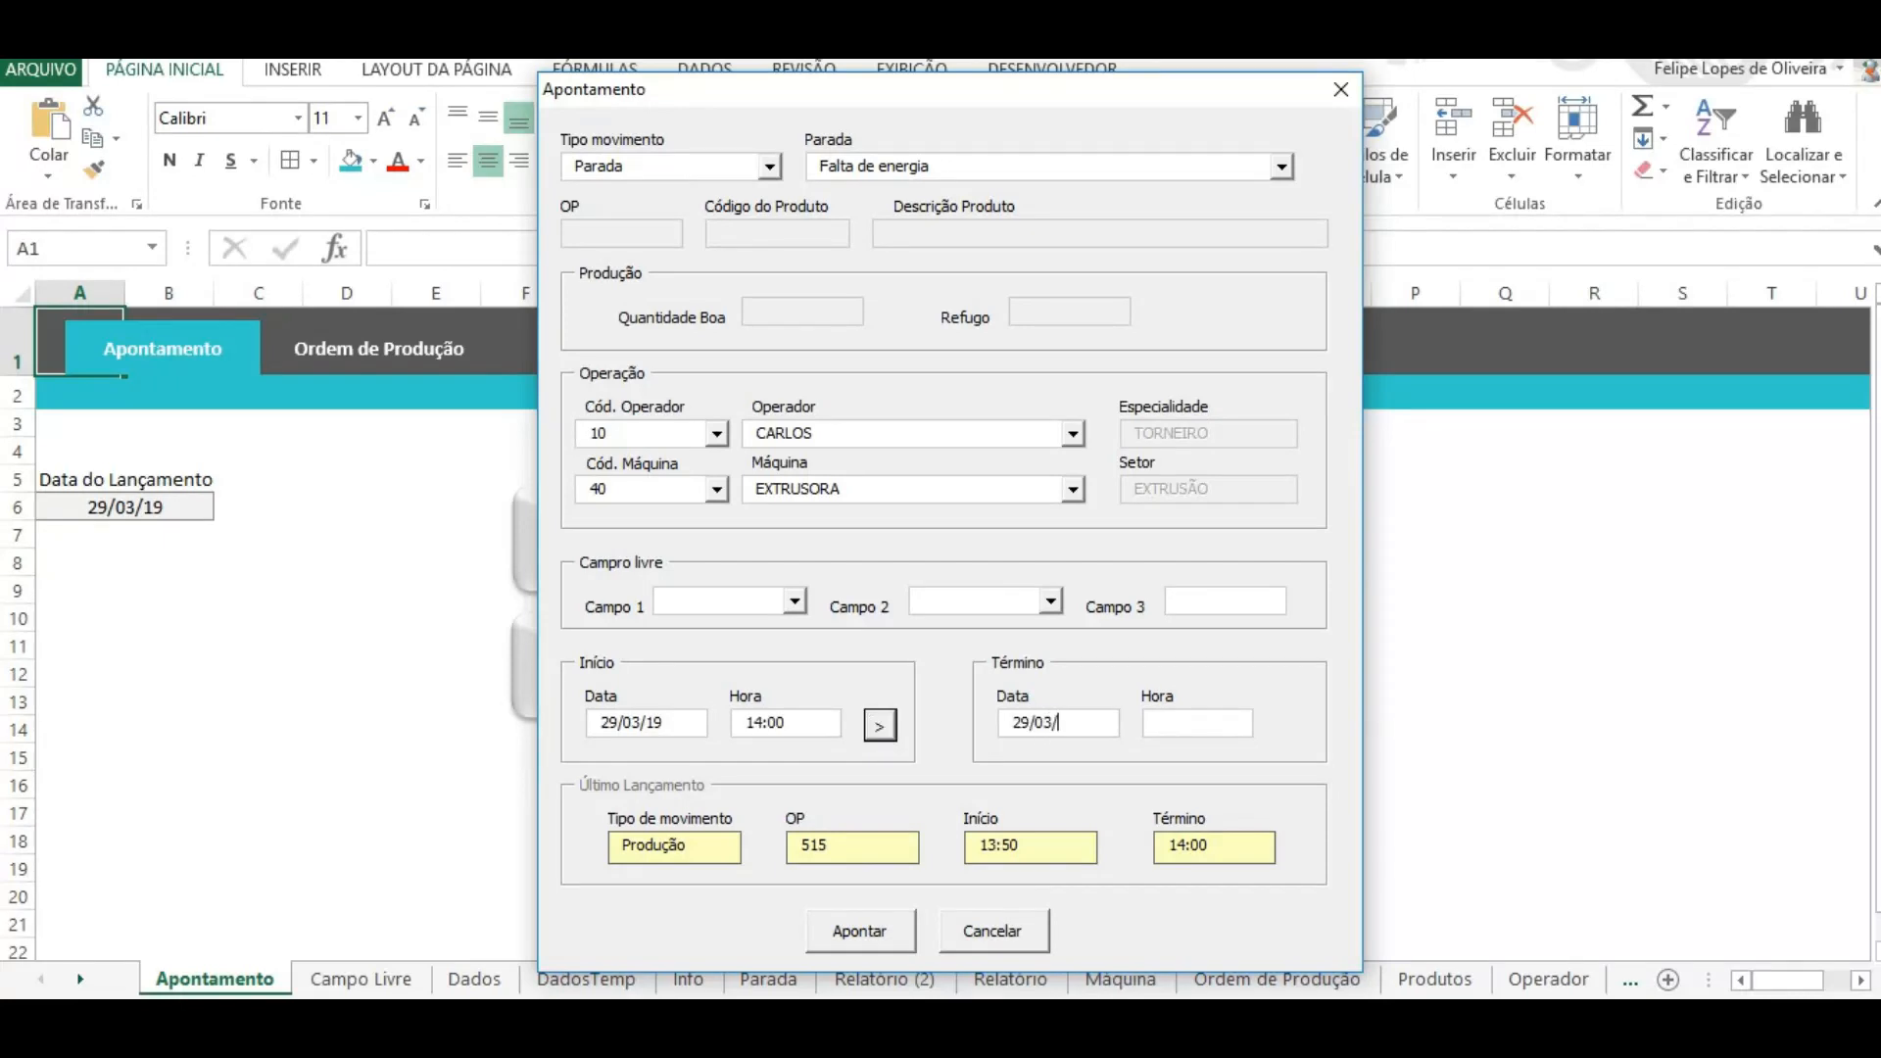
click(1192, 736)
text(14:30)
click(860, 933)
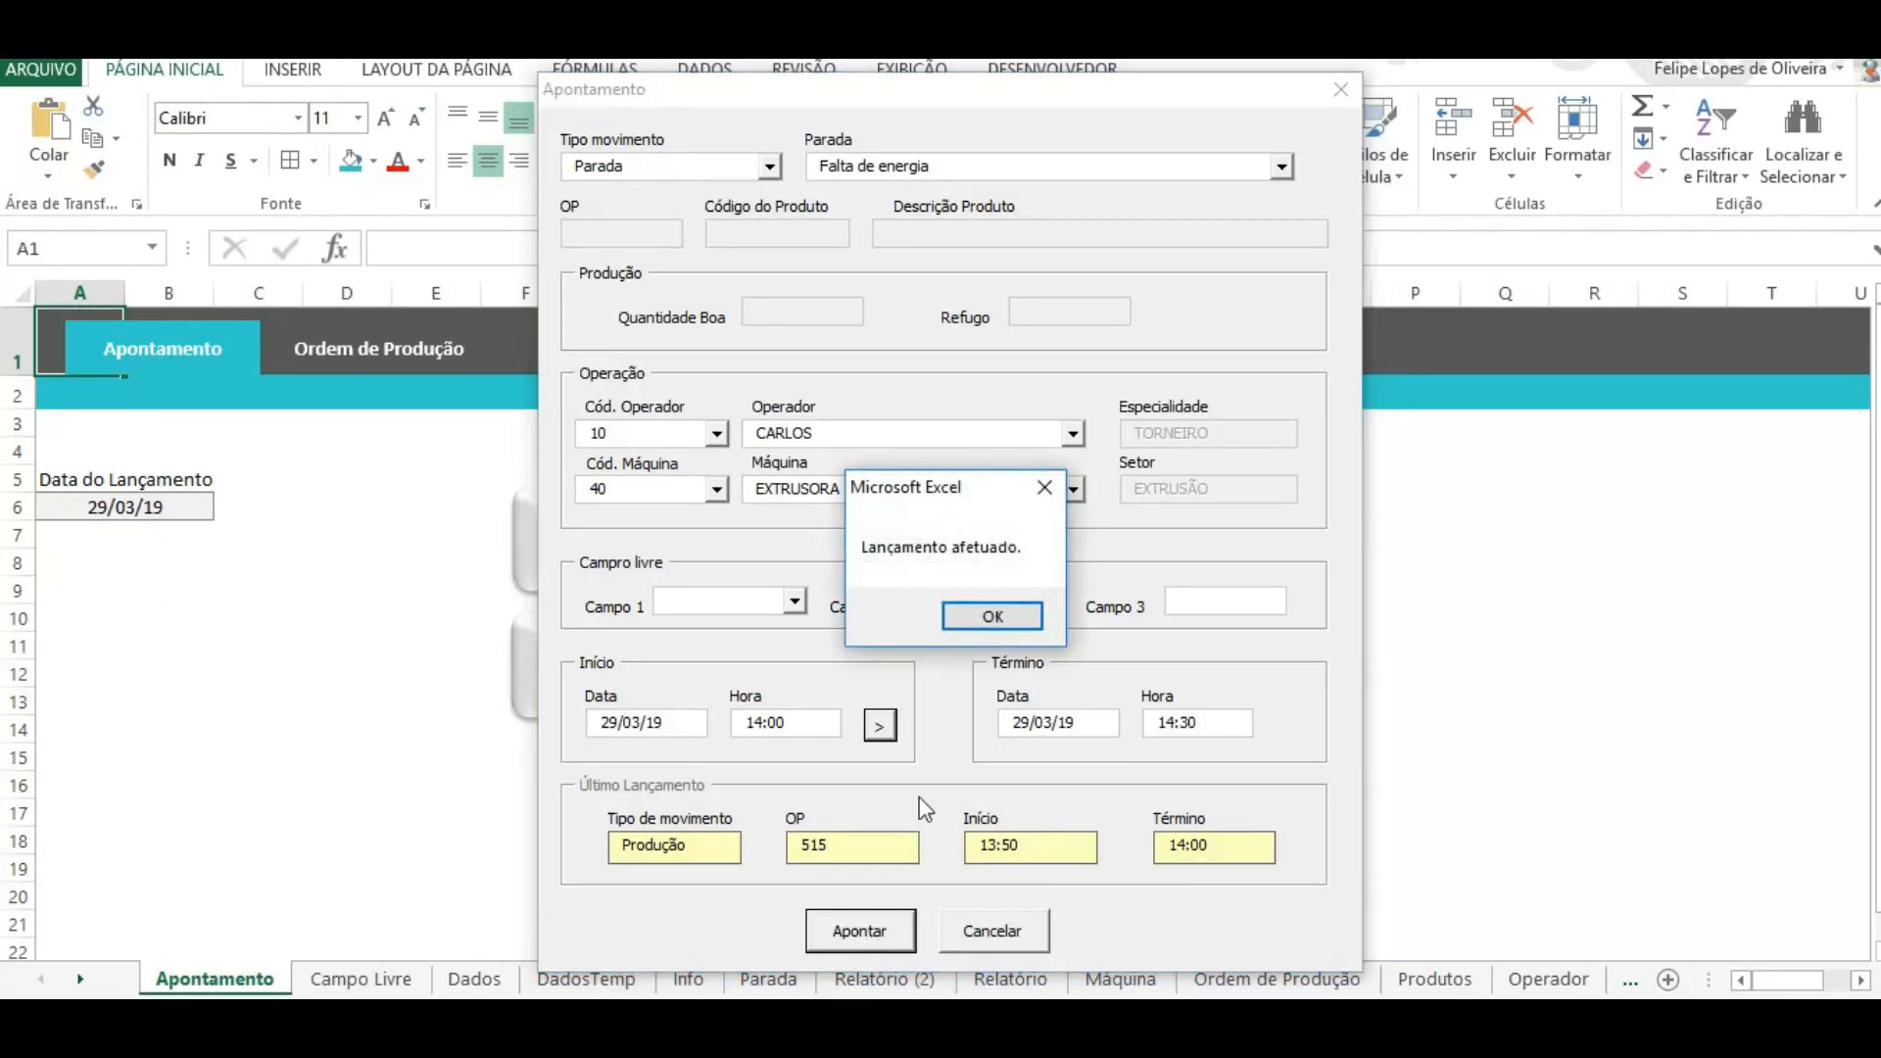
click(990, 617)
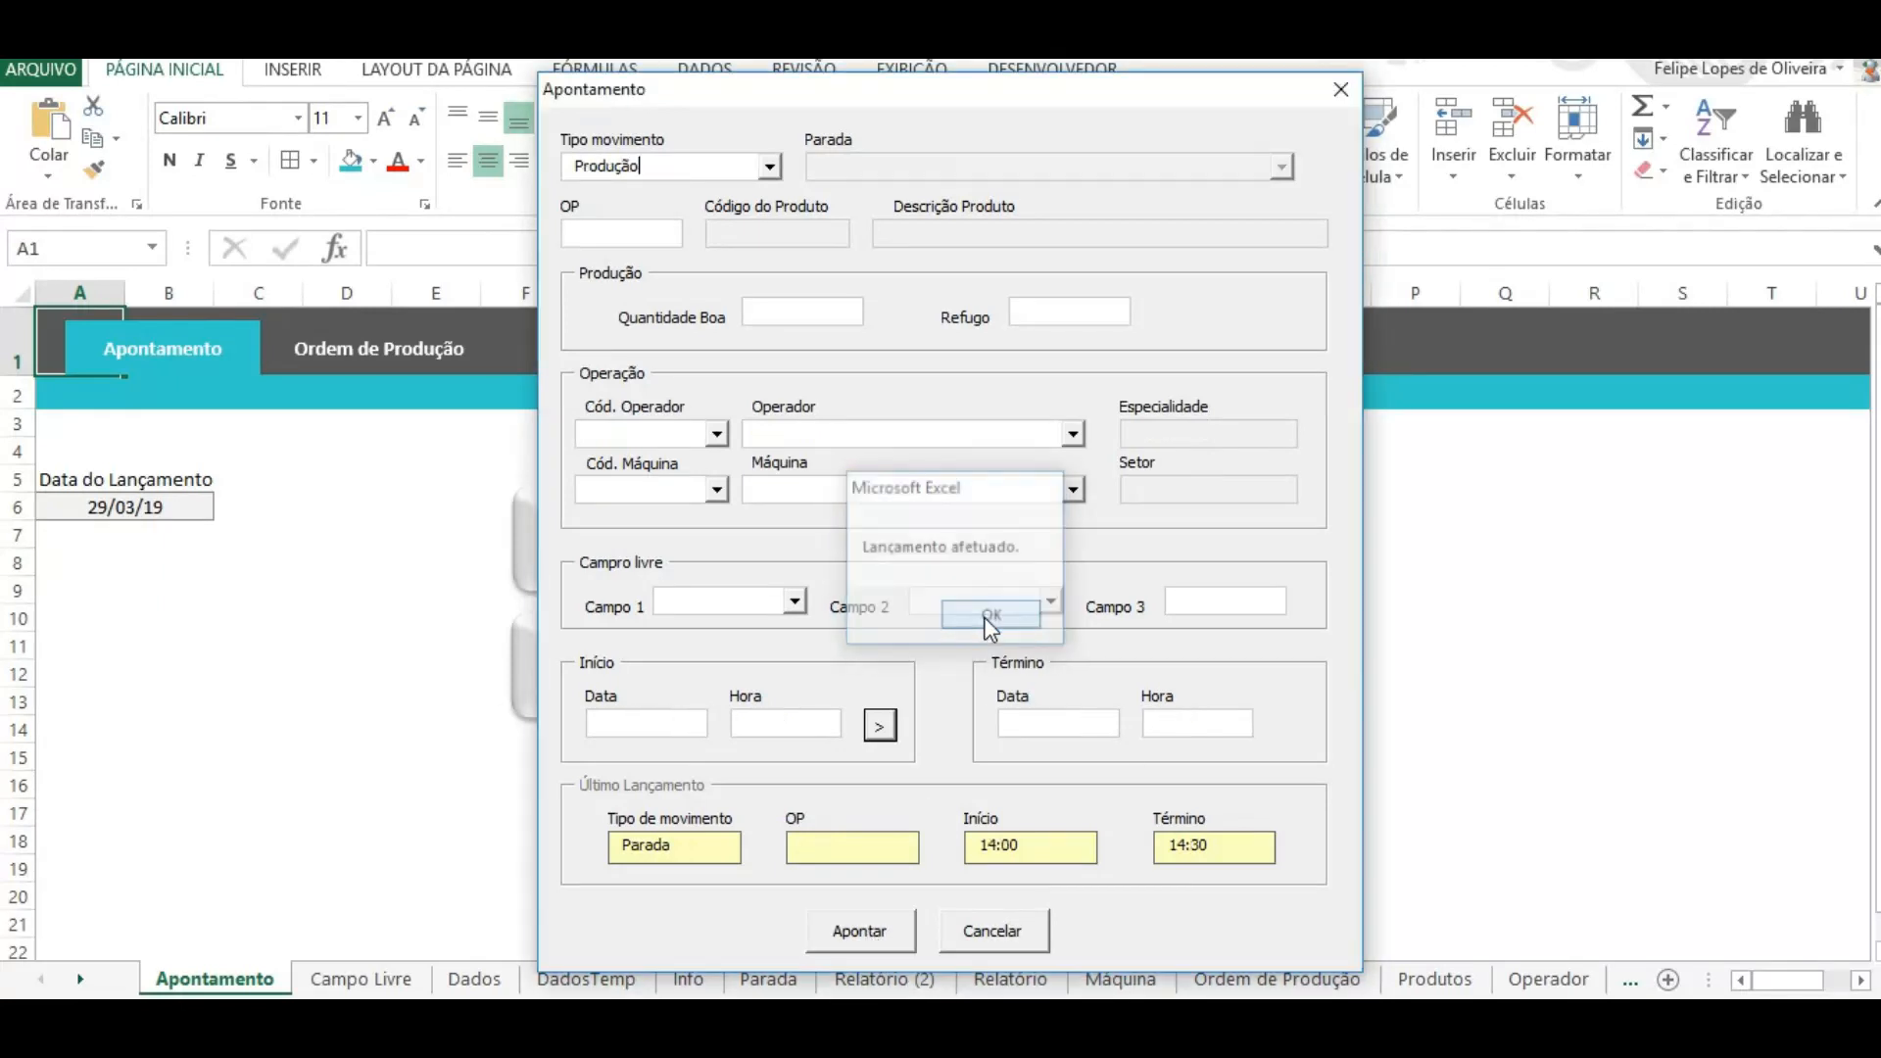
click(1341, 89)
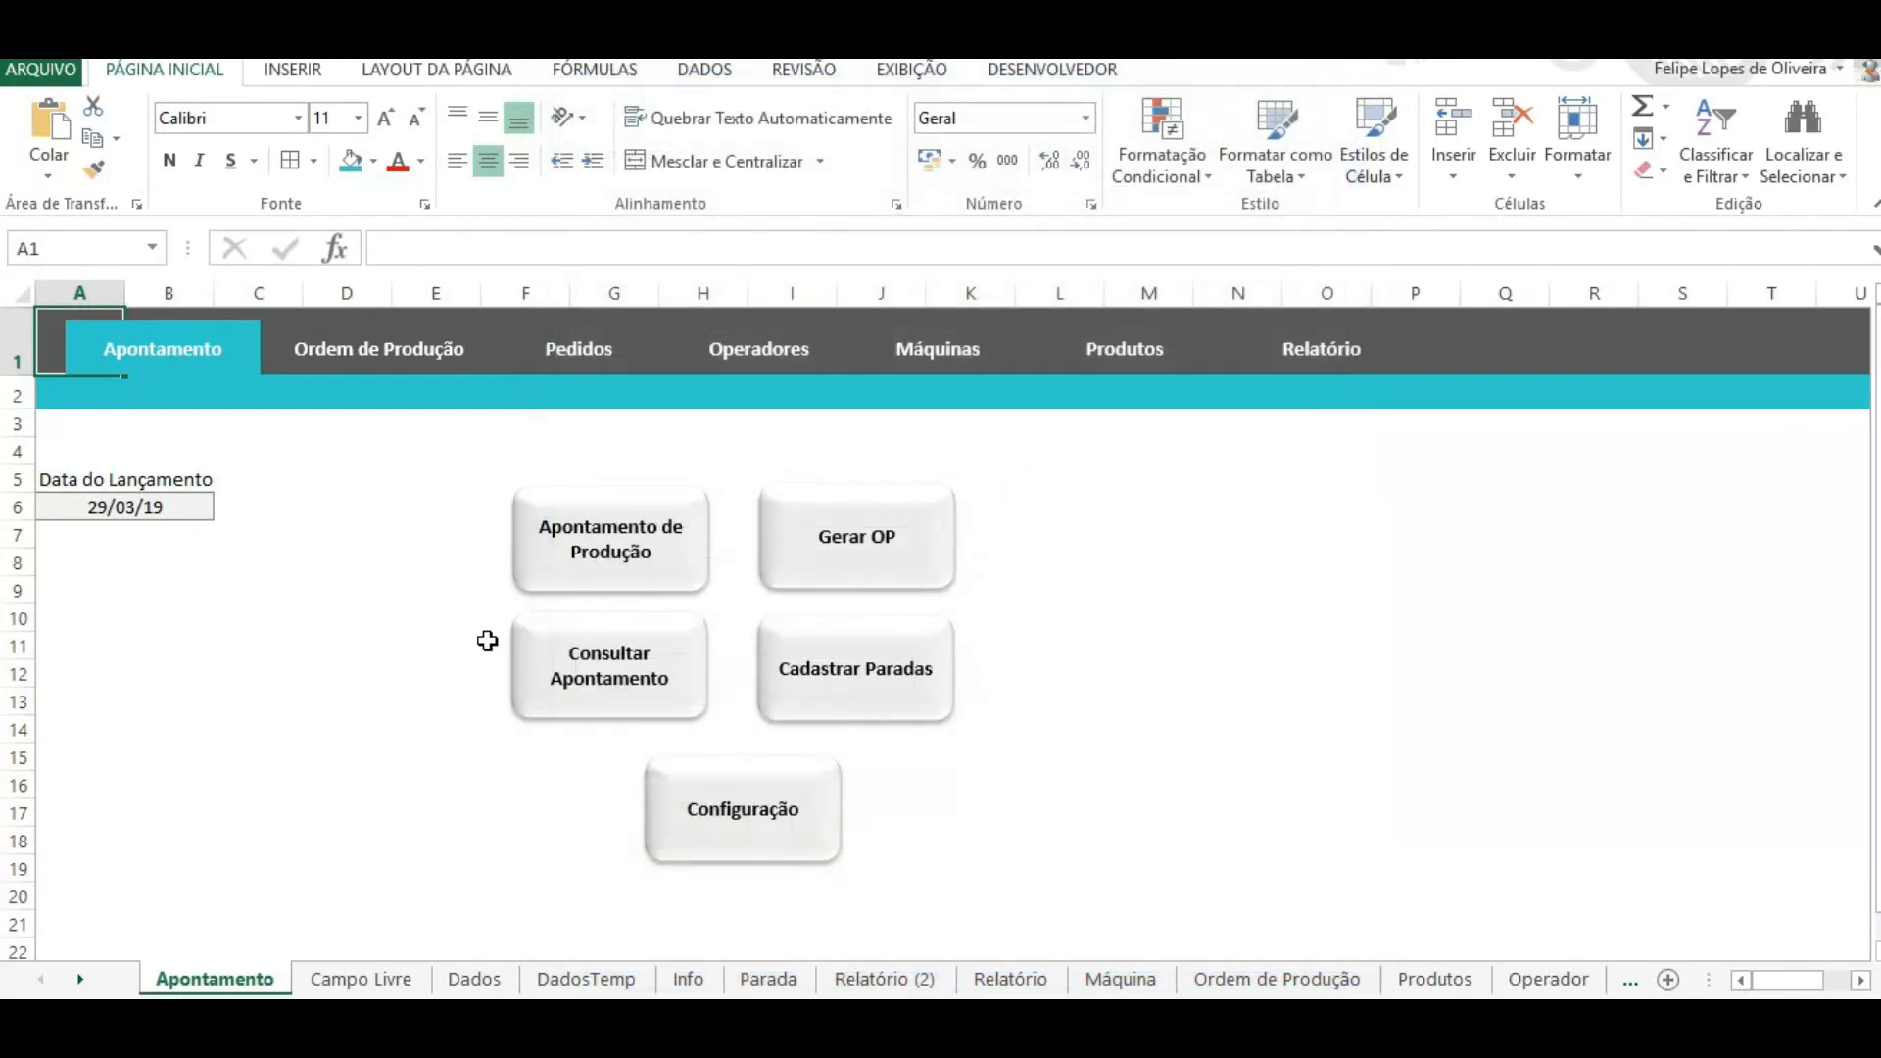
Step: Review the recorded entries in the Dados sheet and in the Consultar Apontamento list
click(473, 980)
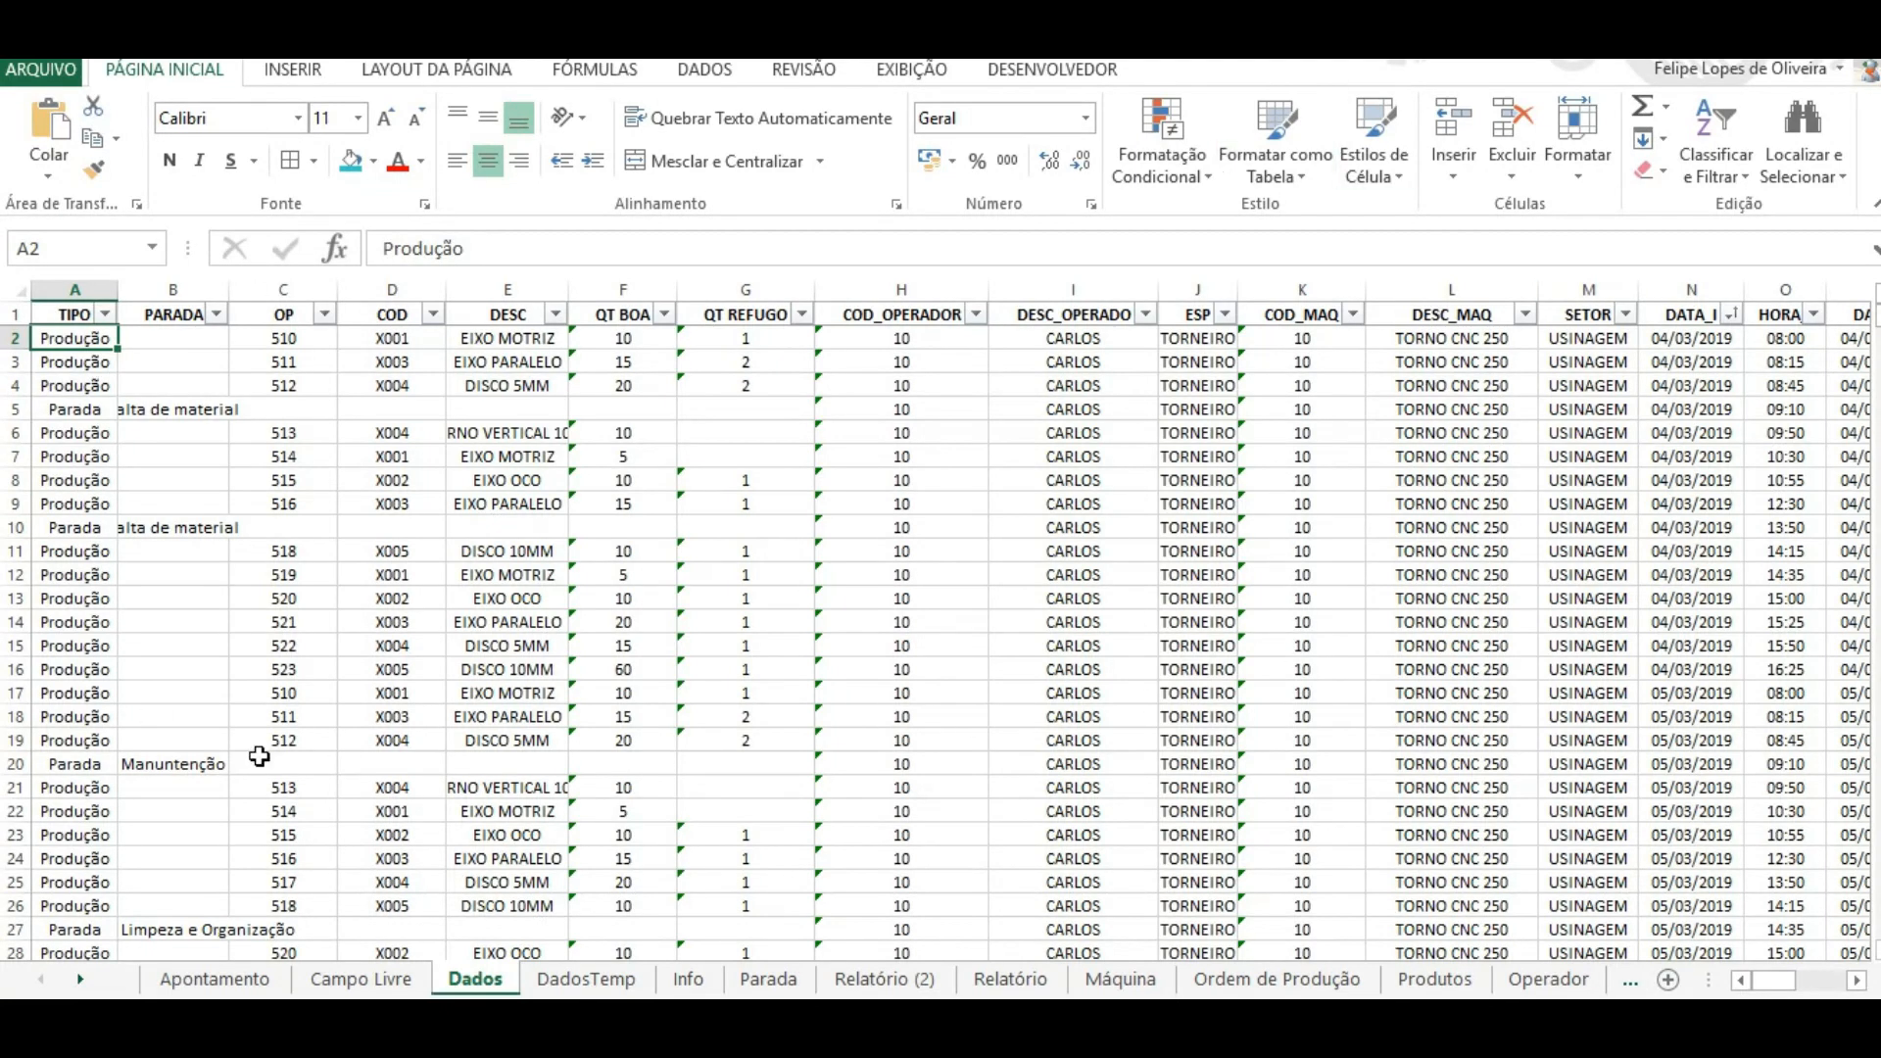
click(218, 982)
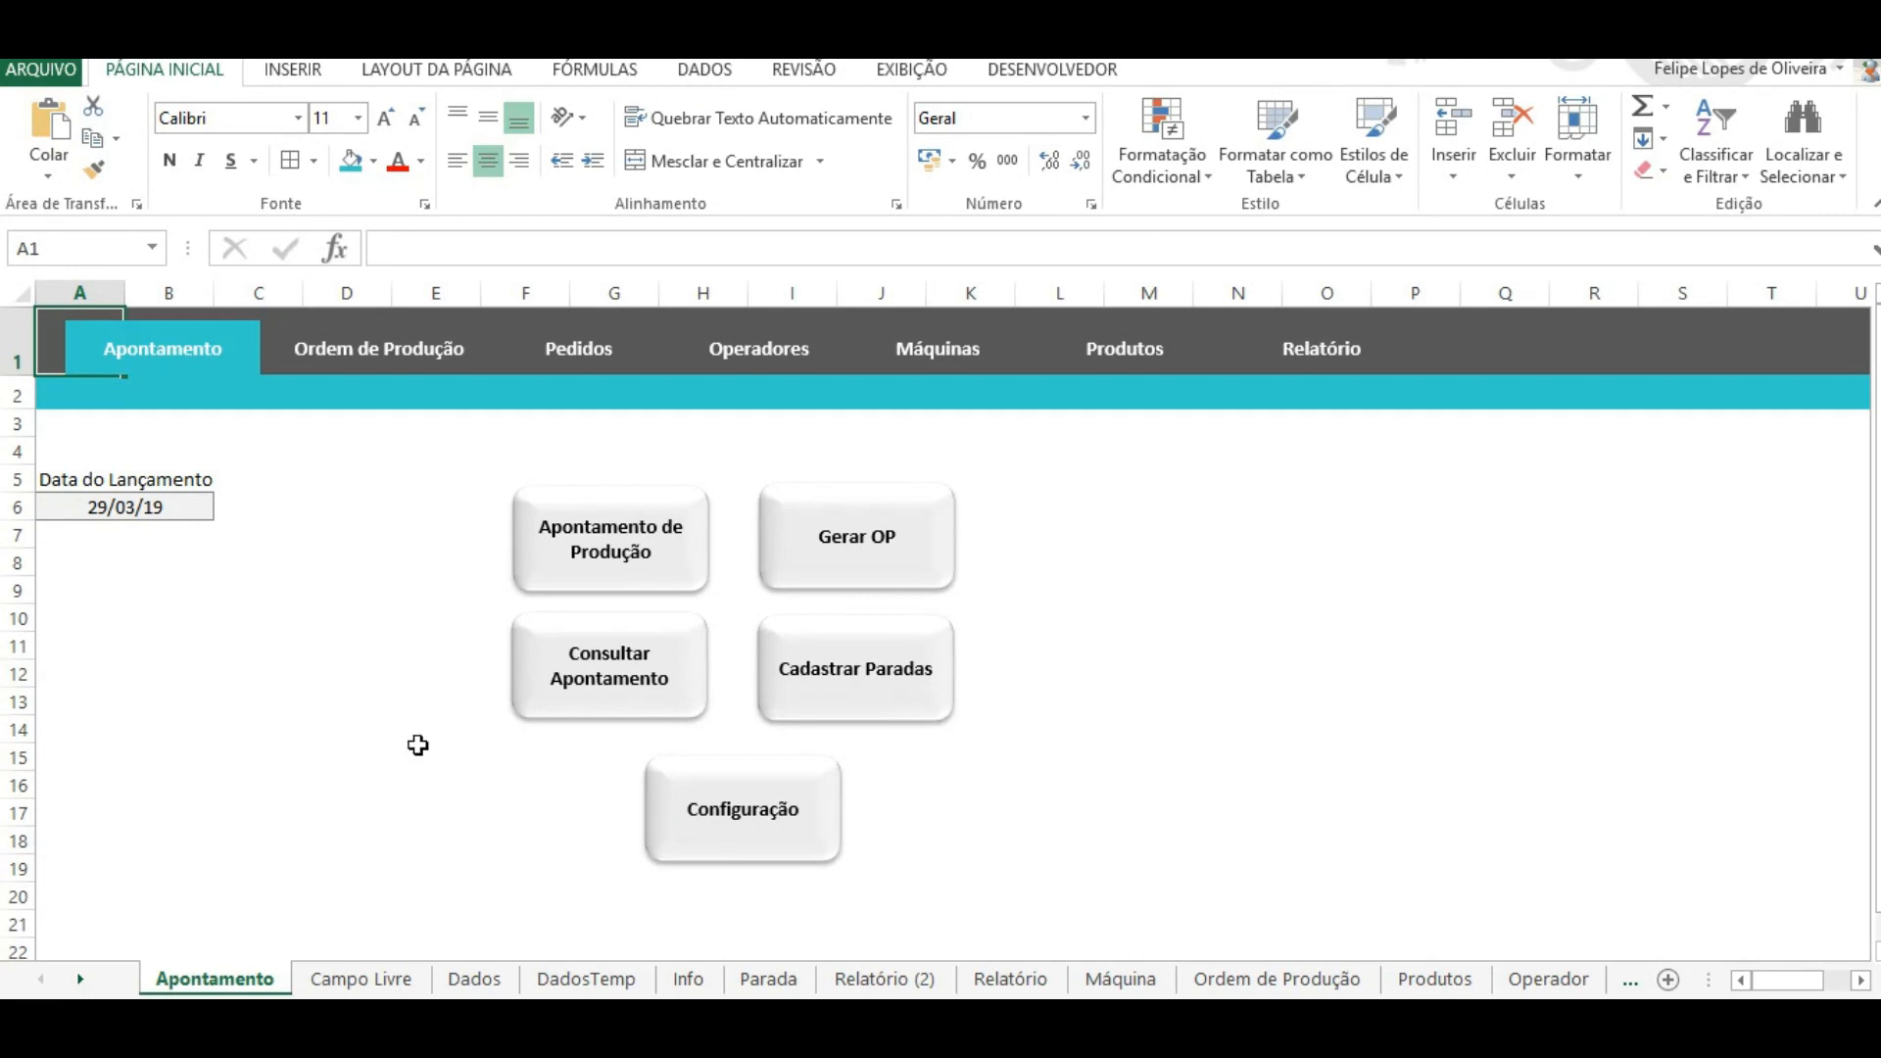
click(632, 691)
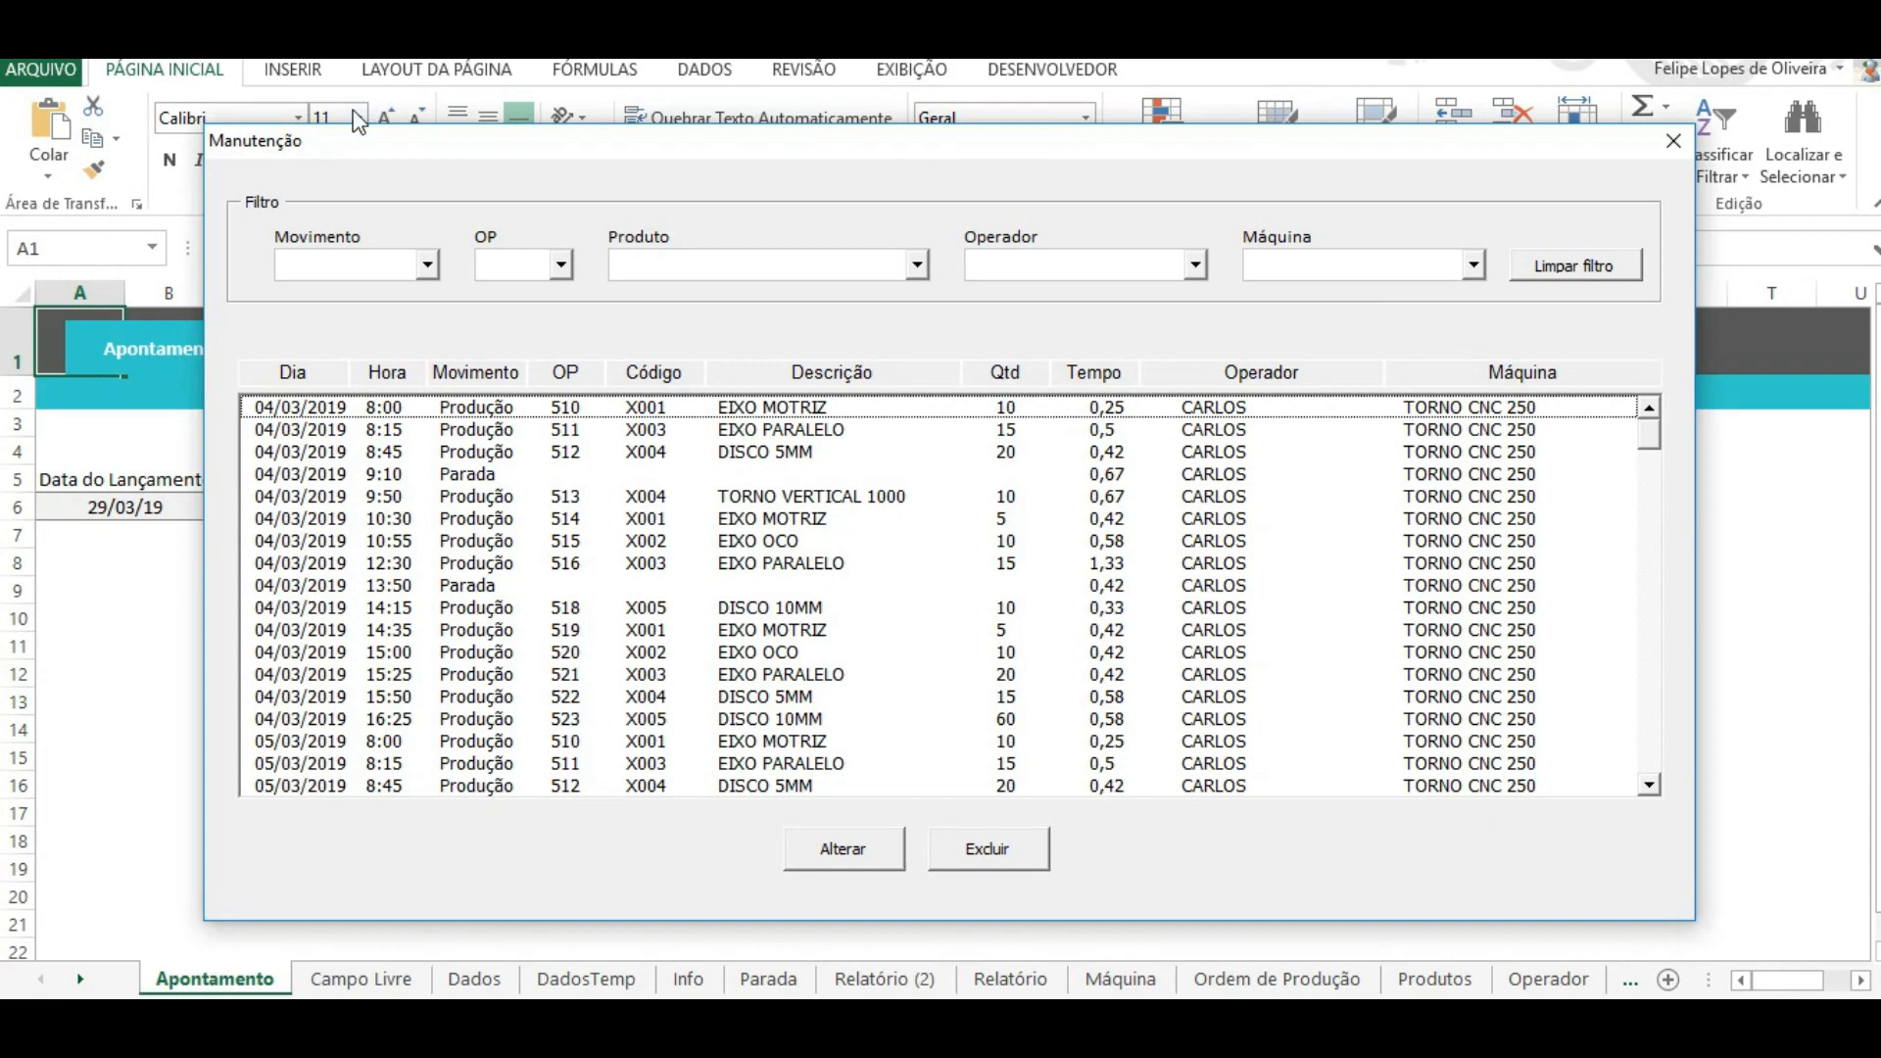
drag(1656, 455, 1636, 514)
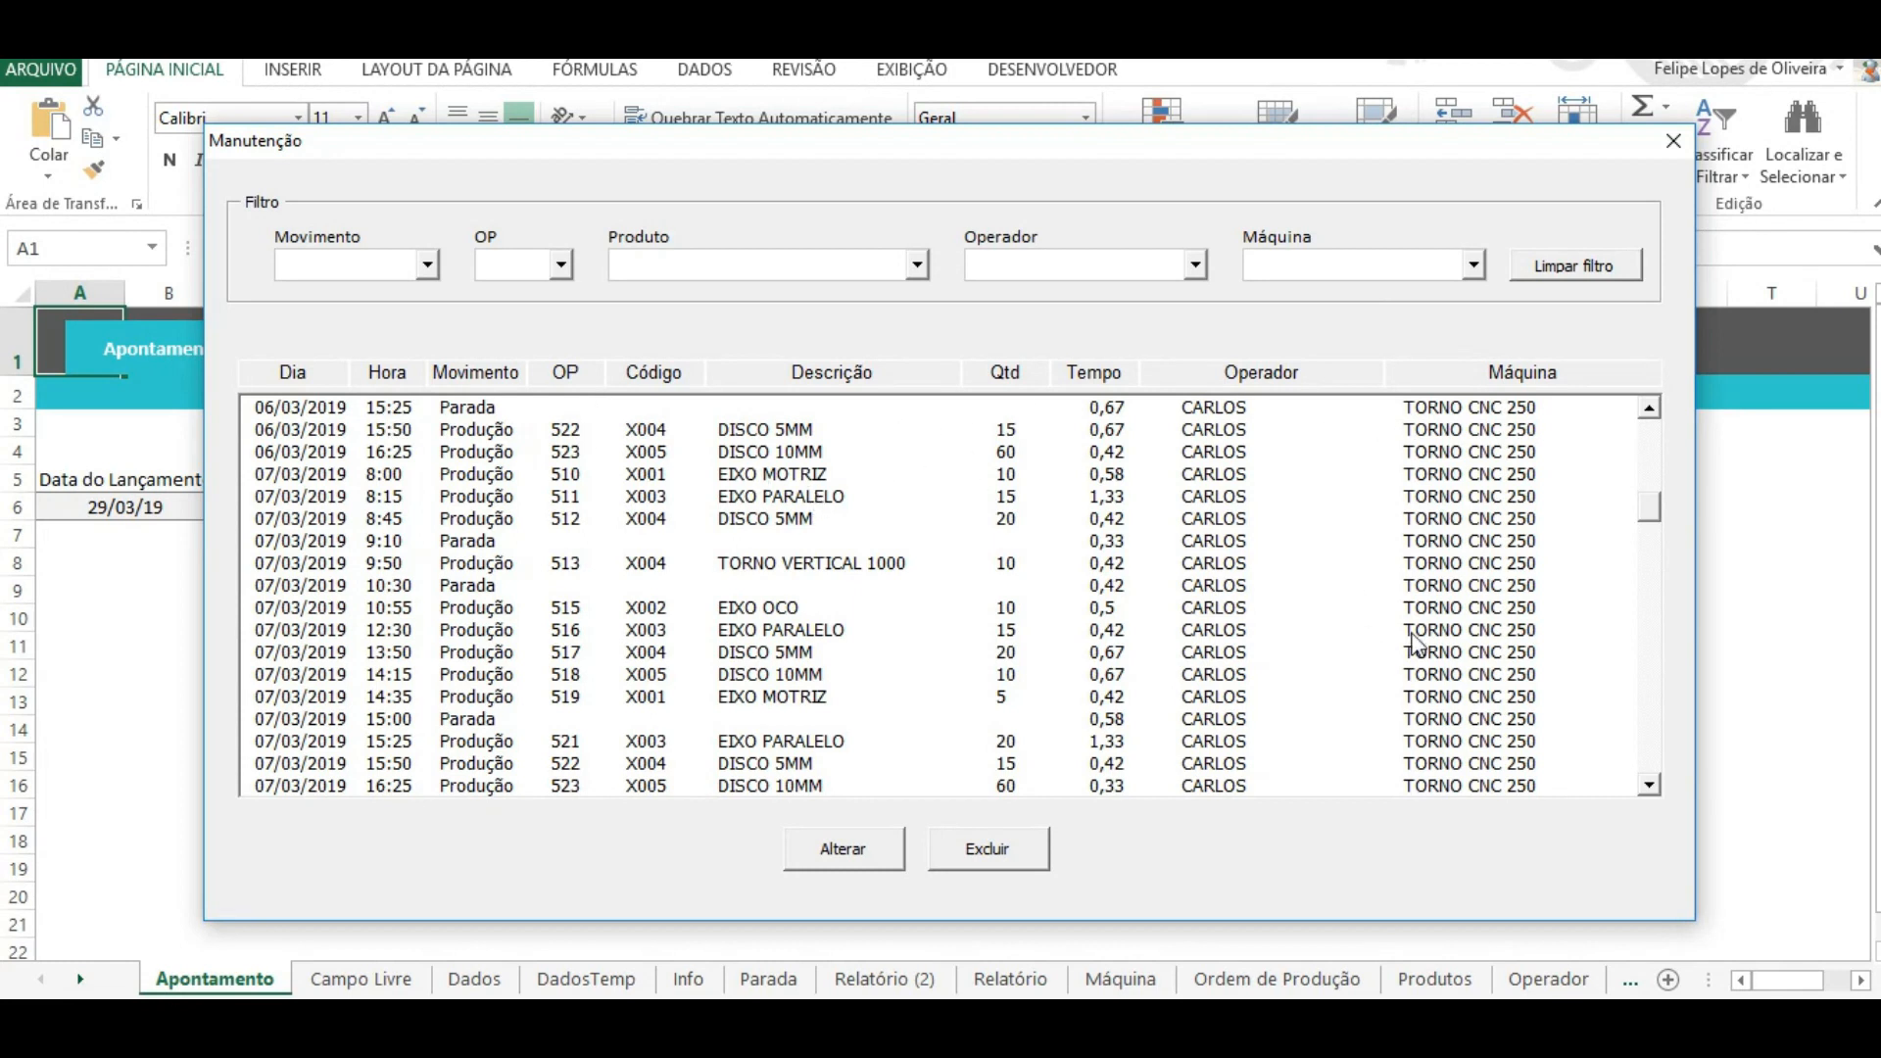
drag(1655, 521, 1654, 434)
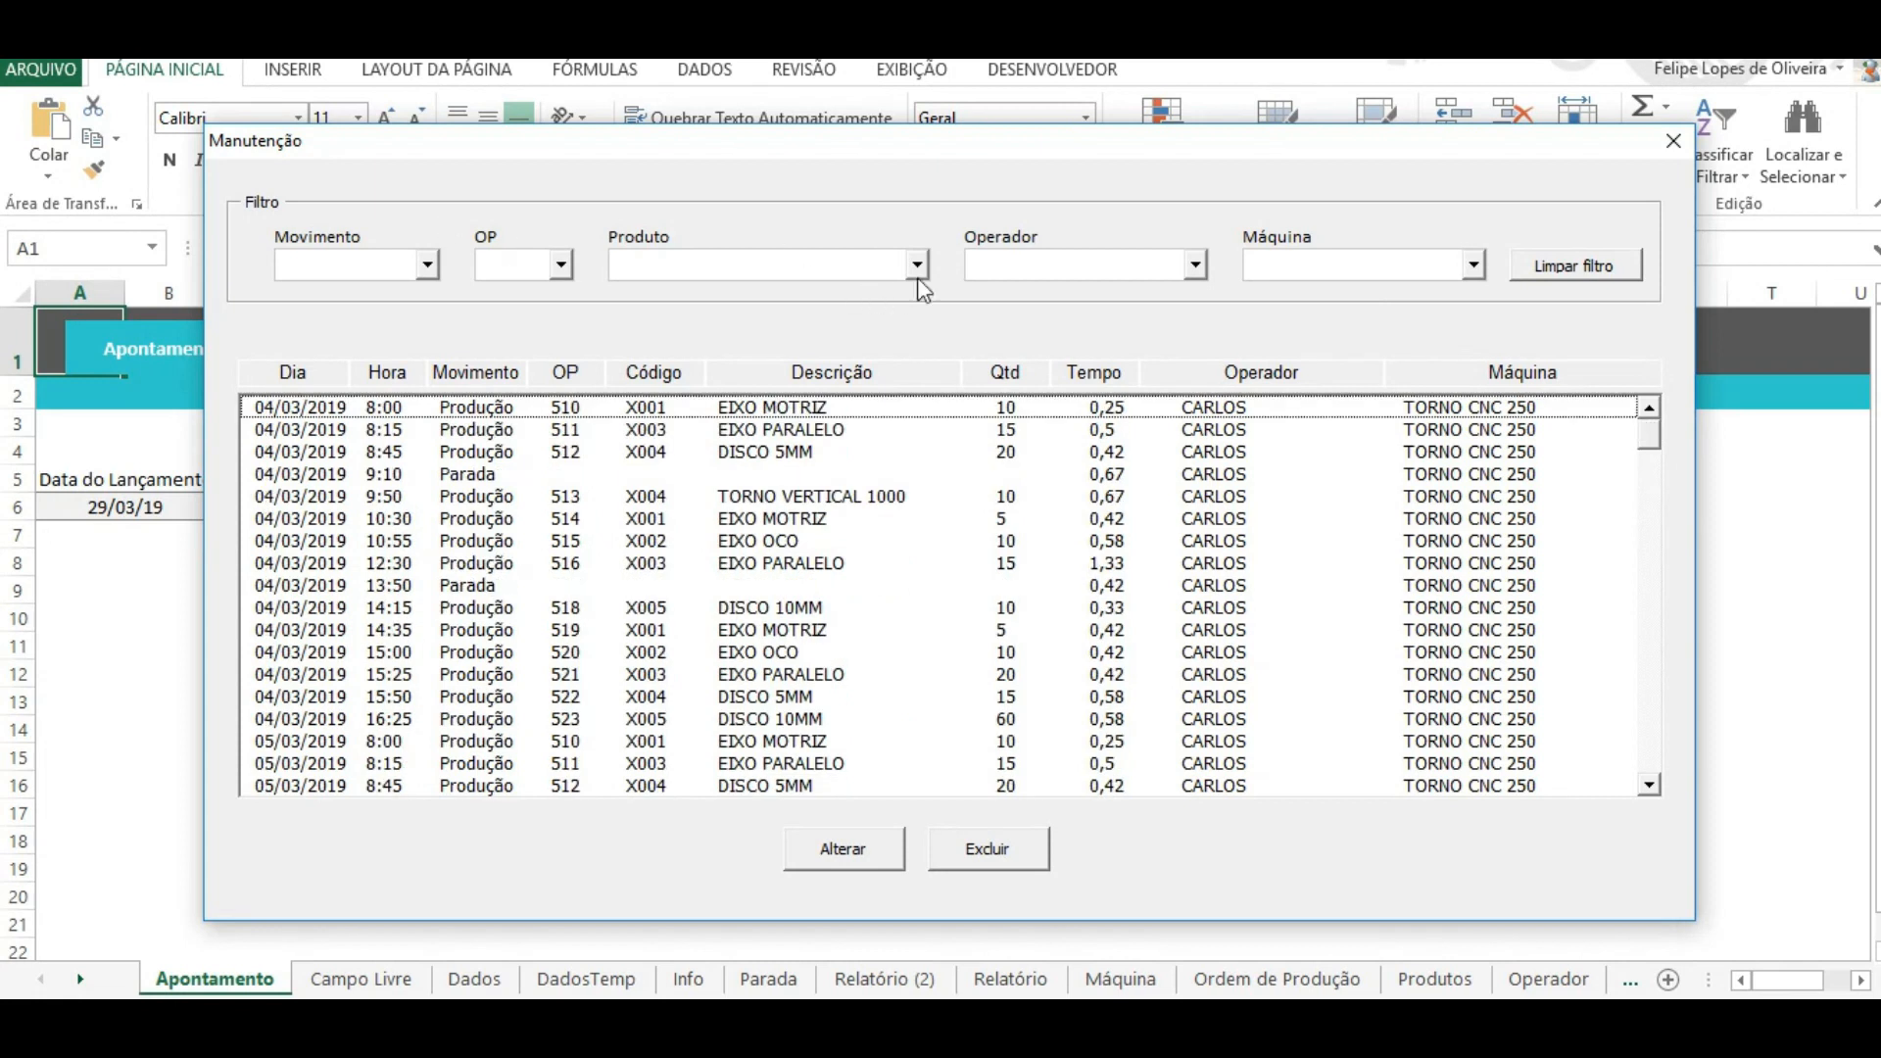
Step: Filter the entry list by machine FURADEIRA RADIAL, clear the filter and close the Manutenção form
click(1475, 270)
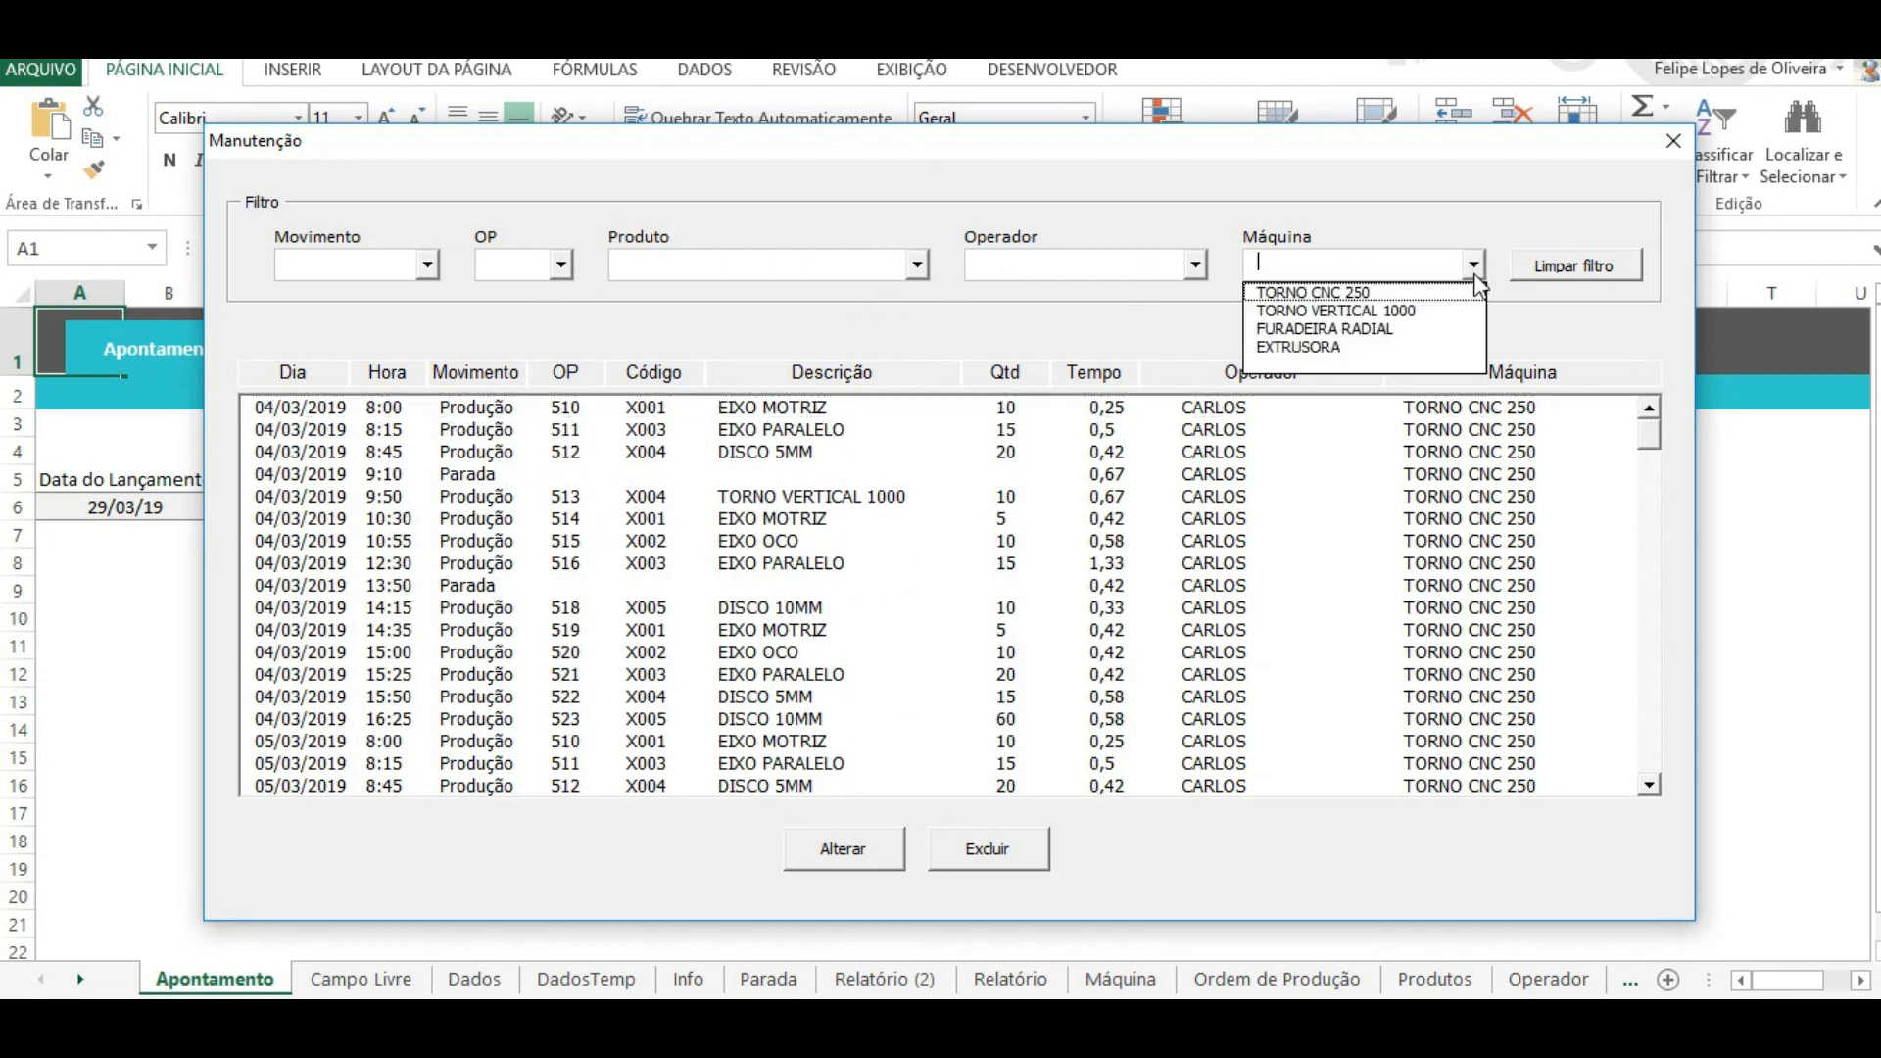
click(1402, 329)
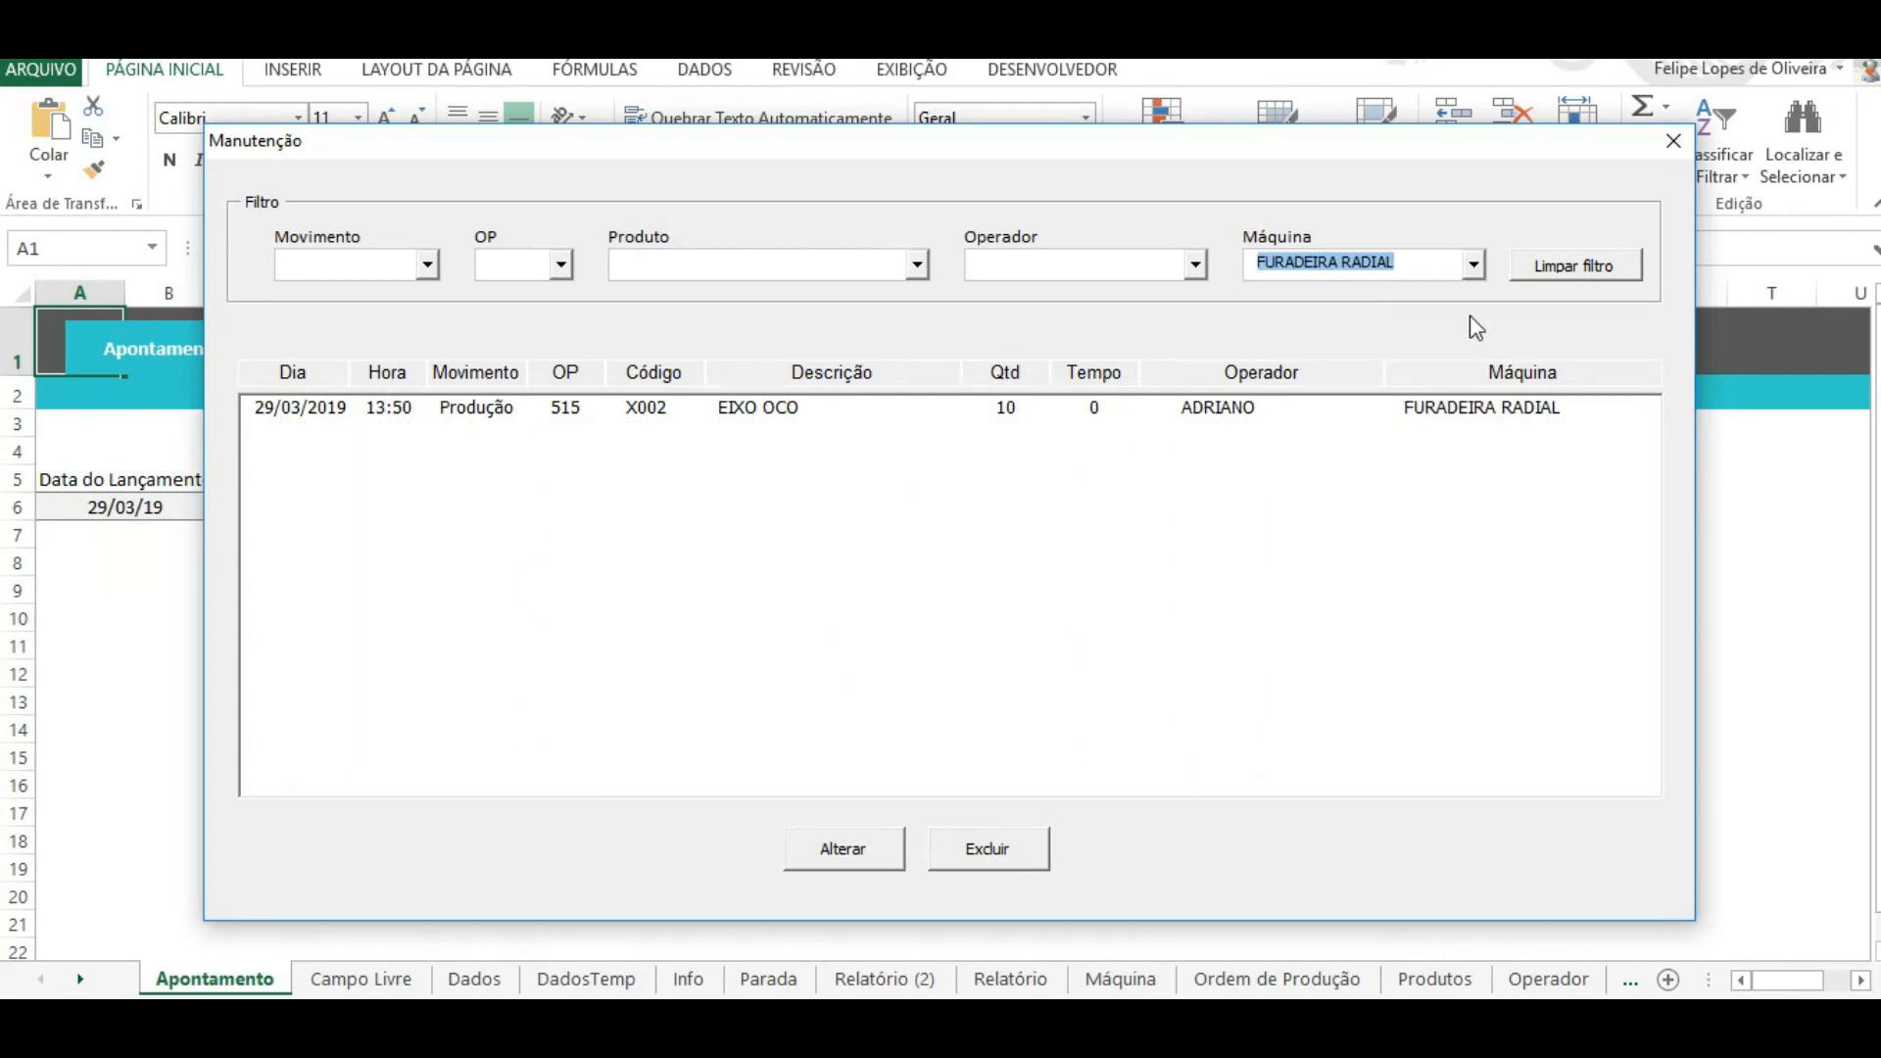
click(1575, 266)
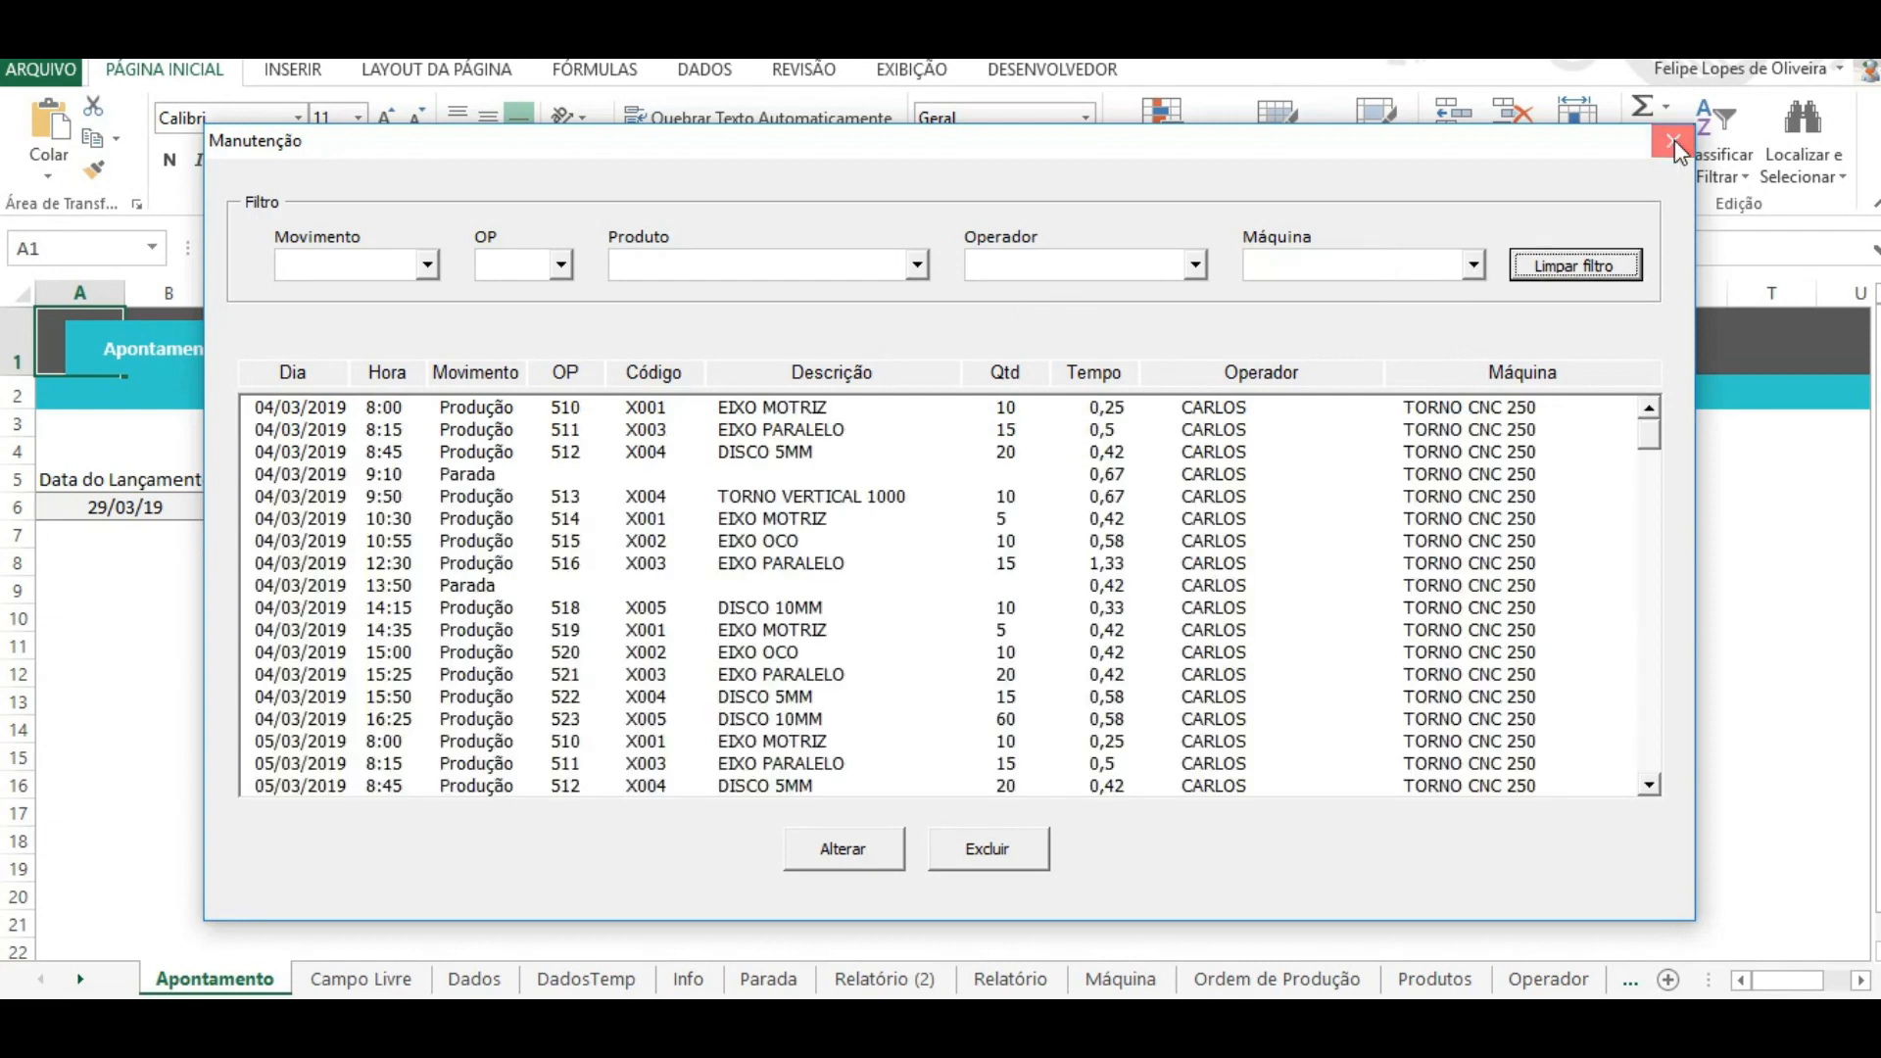
click(1673, 141)
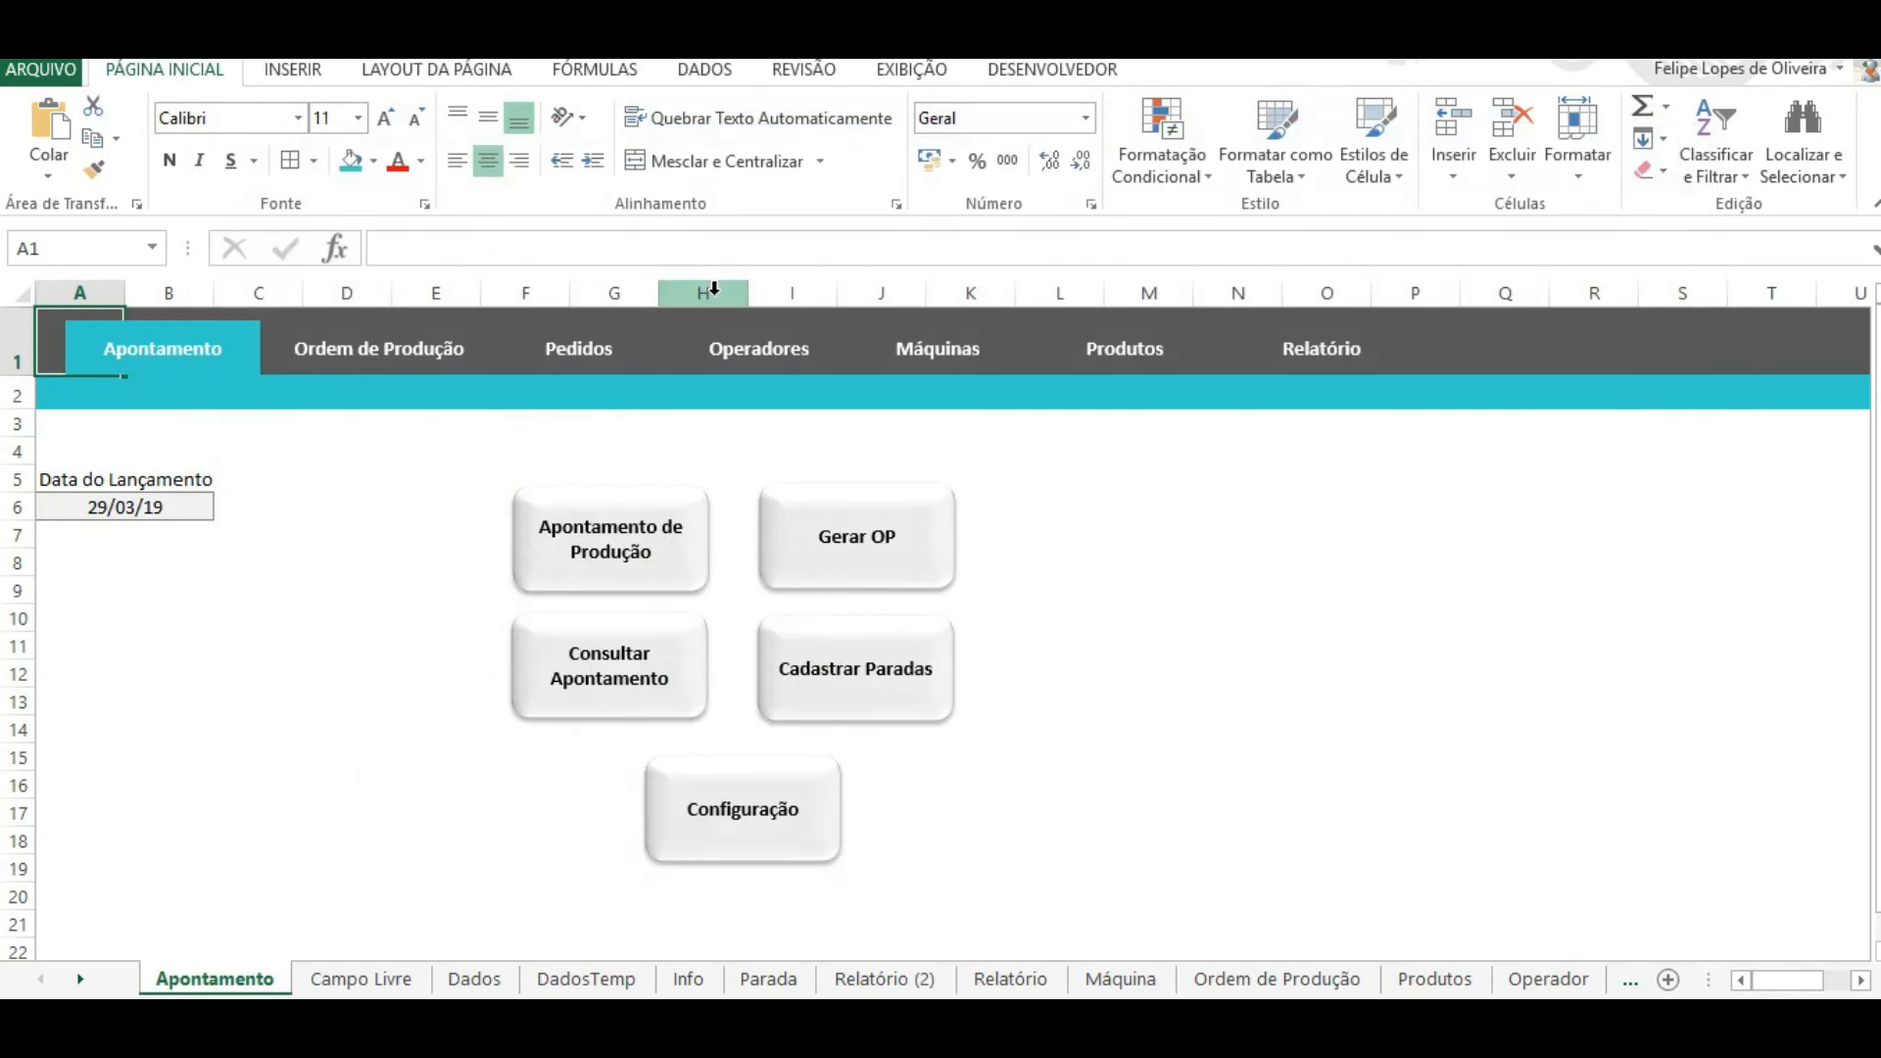
Step: View the Geral report in Relatório and shift its Linha do Tempo until the dates start at 6/3
click(1349, 367)
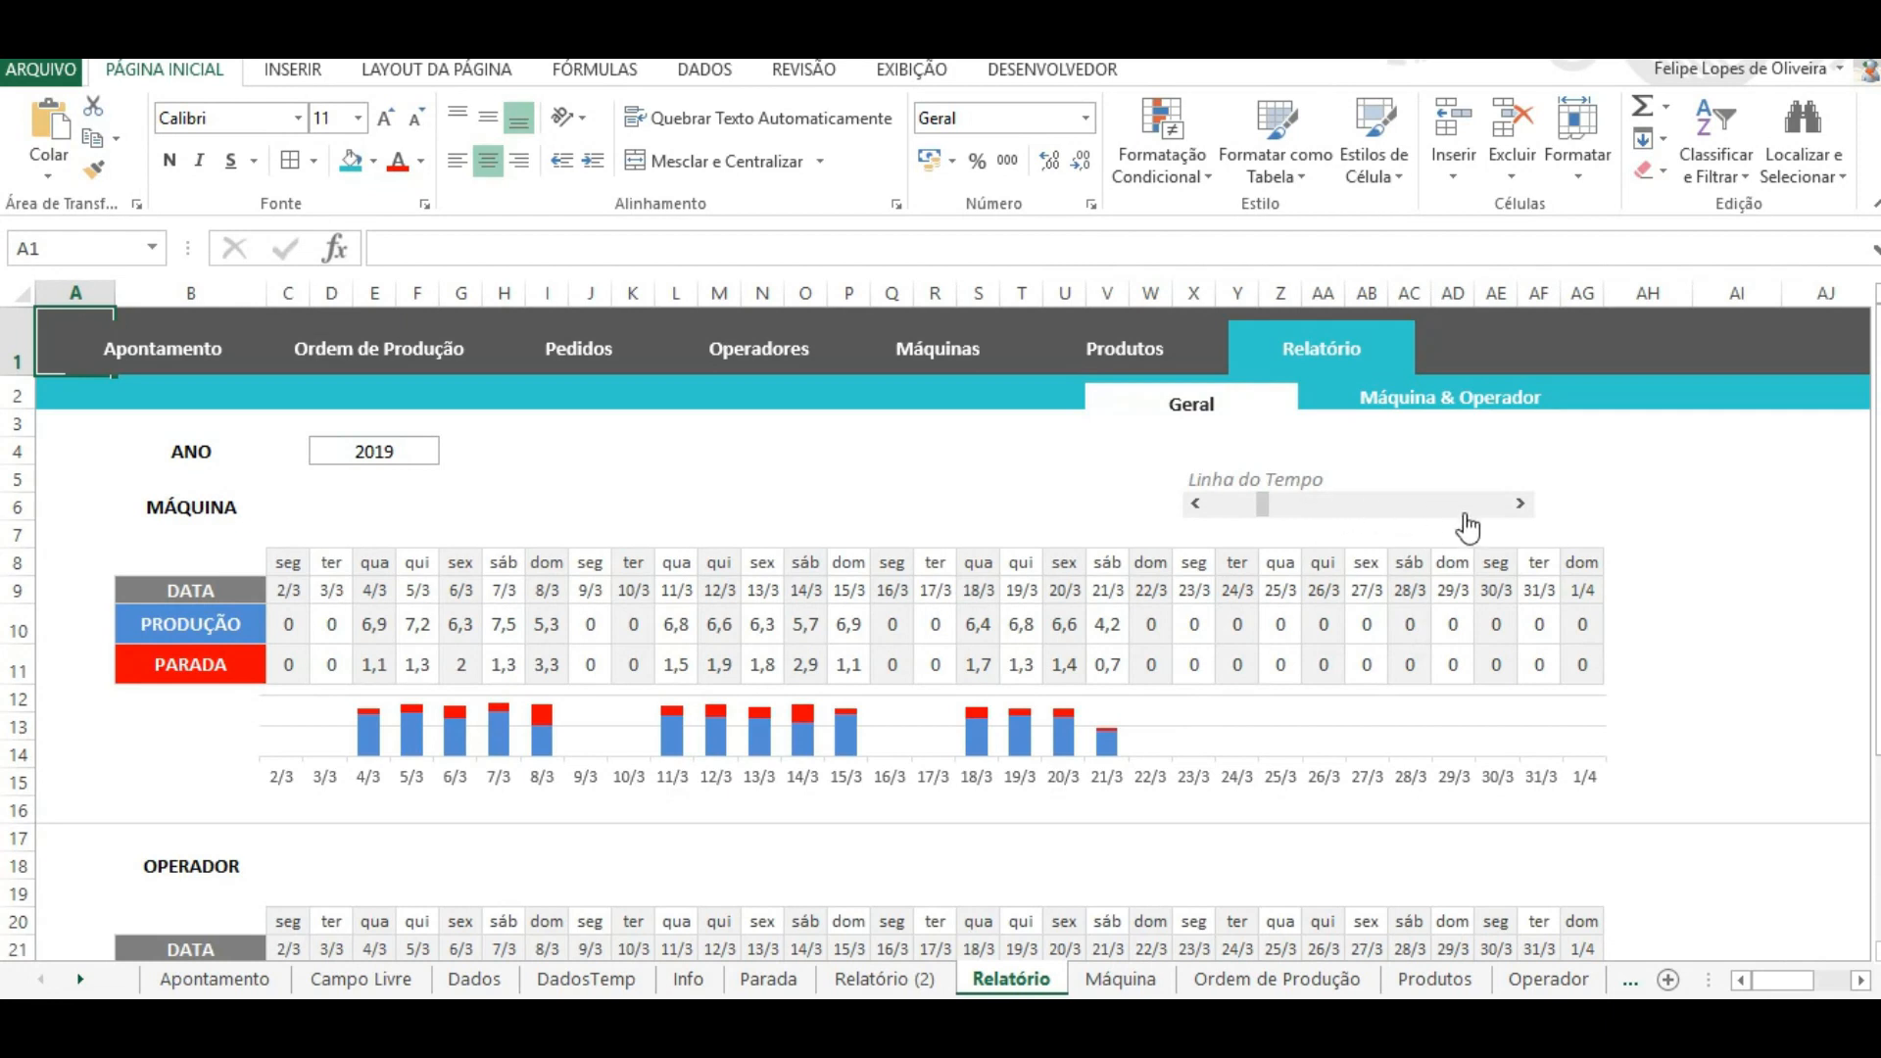
click(1520, 504)
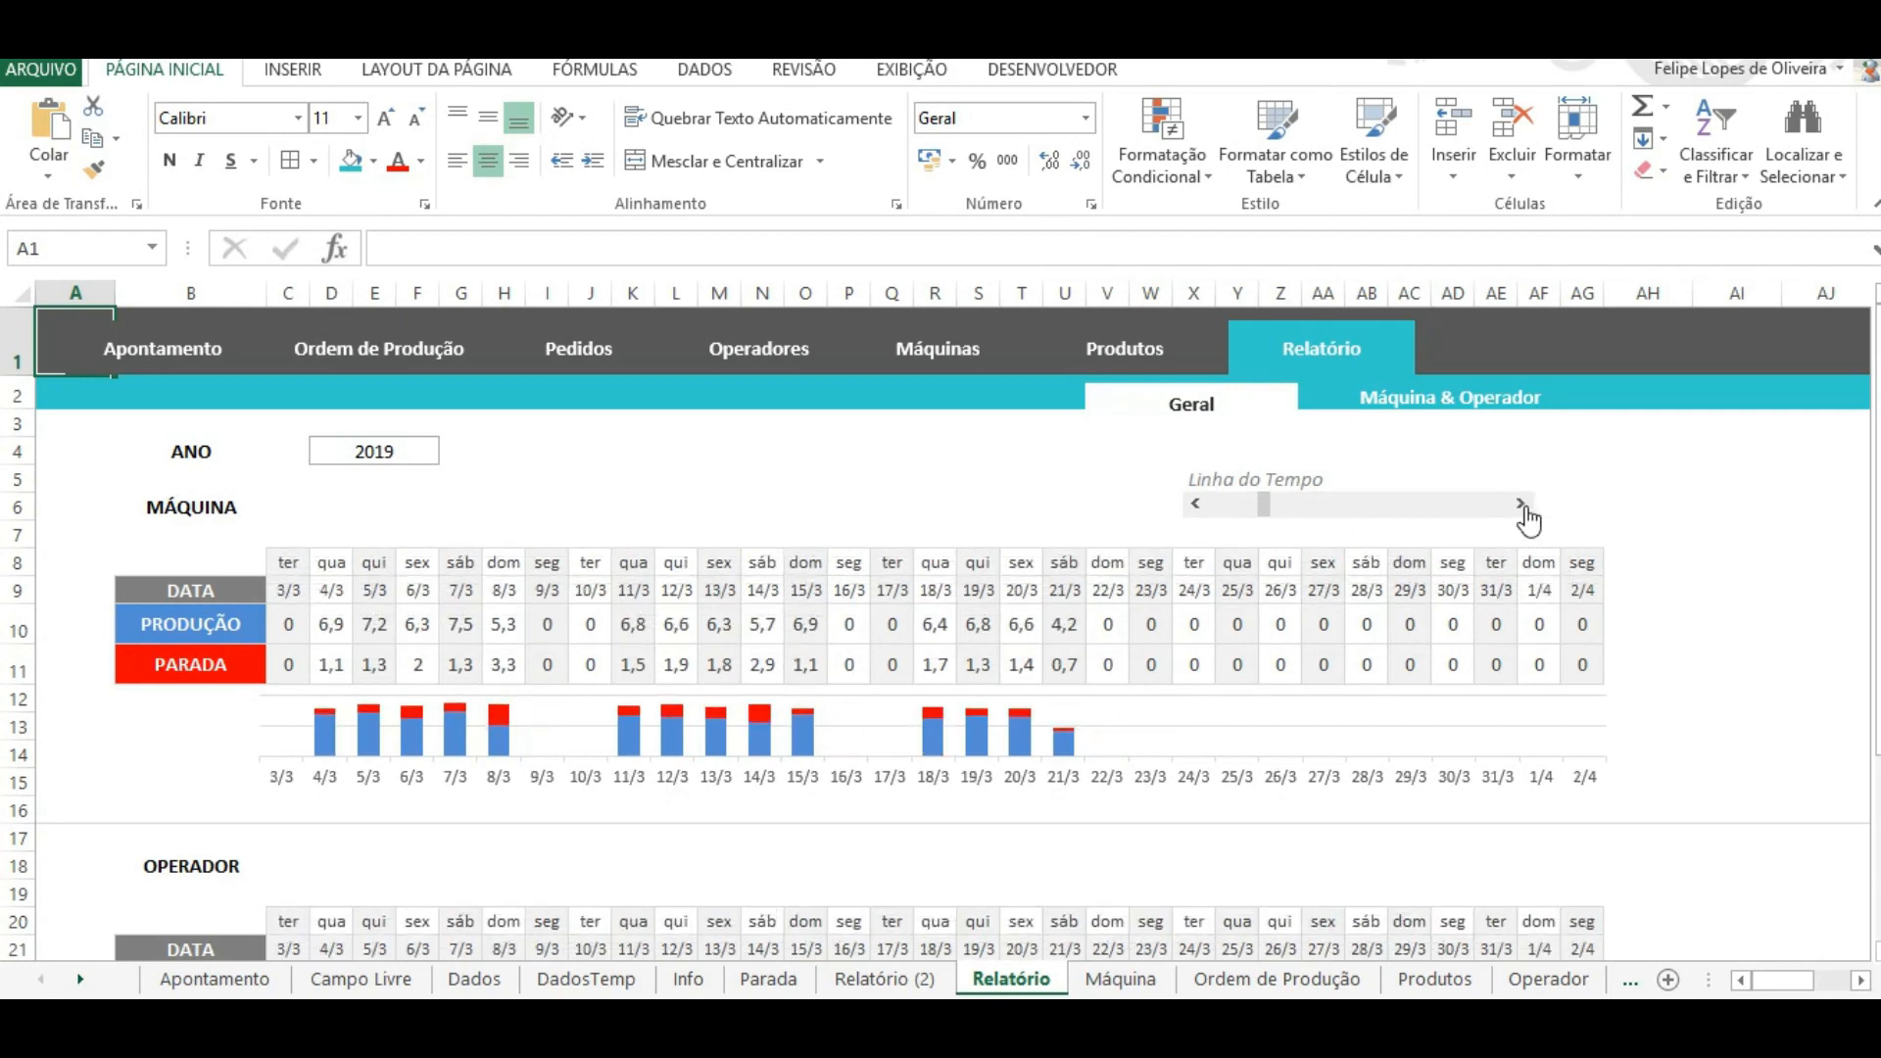
click(1196, 504)
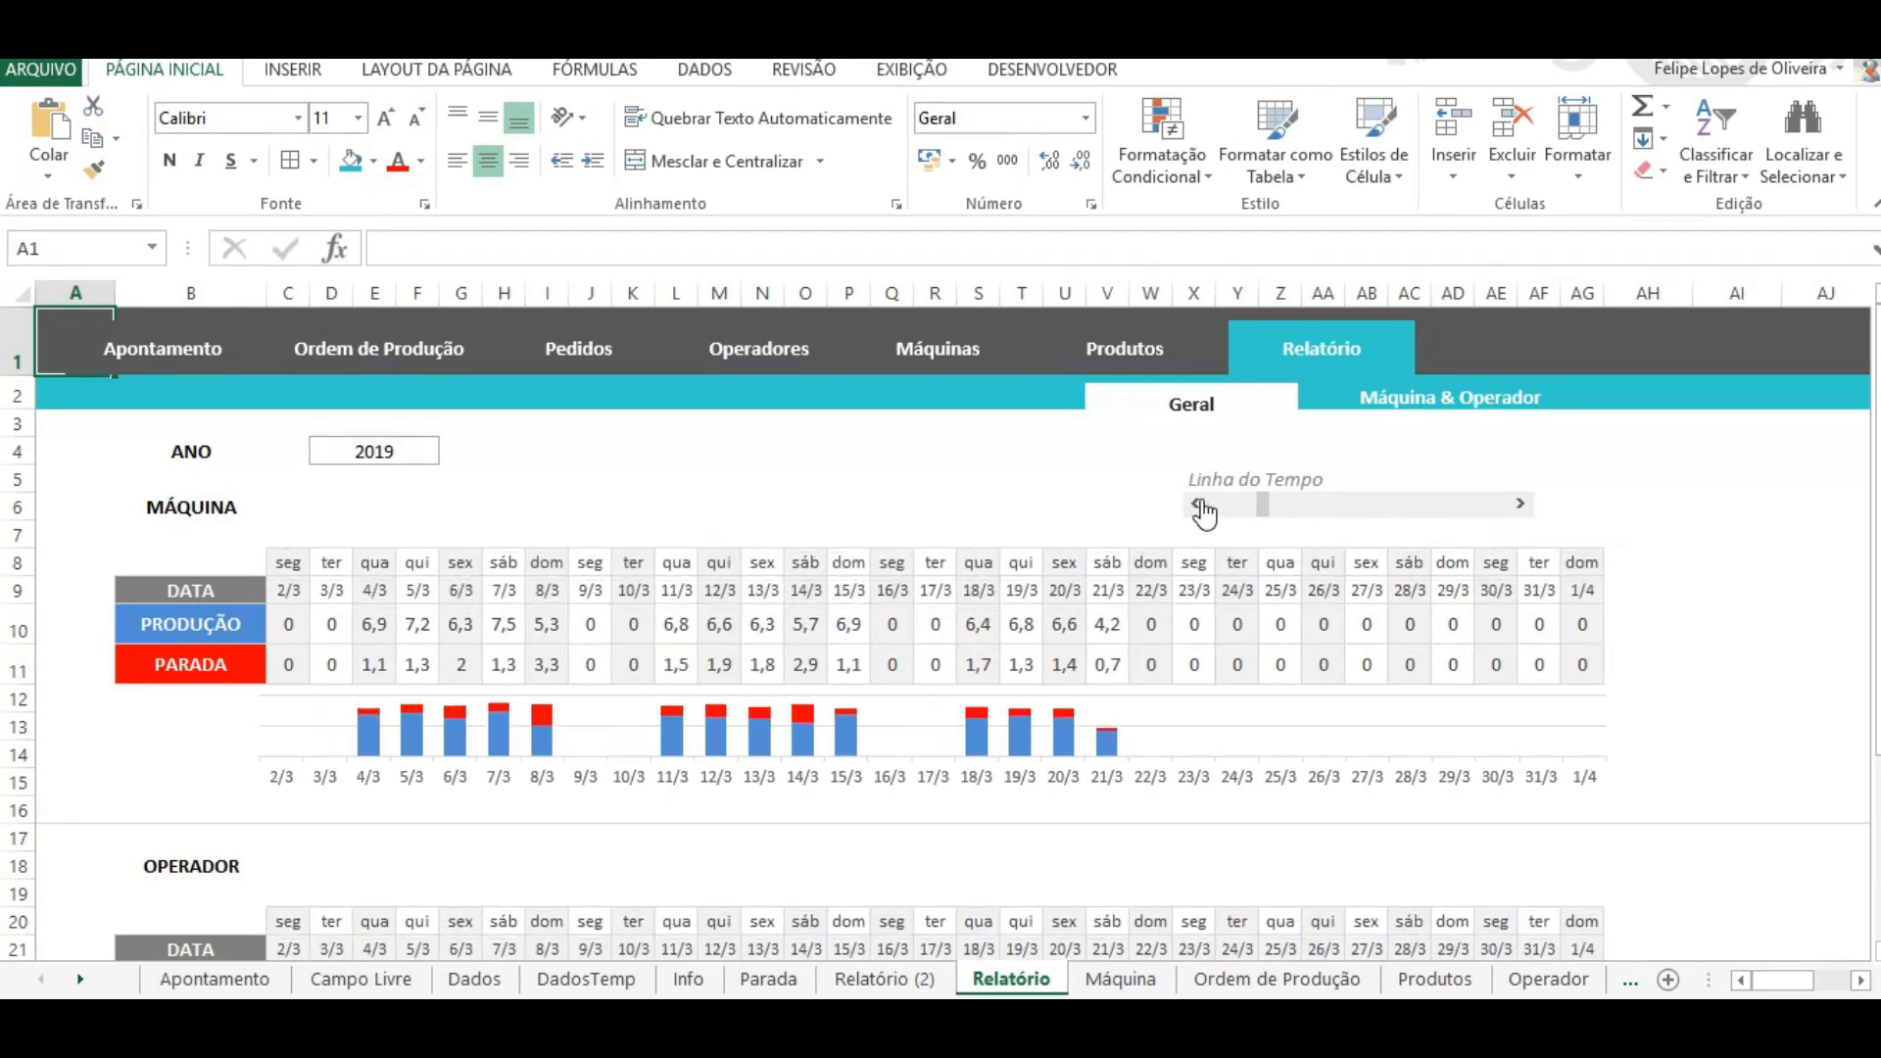
click(1519, 513)
click(1518, 510)
click(1518, 509)
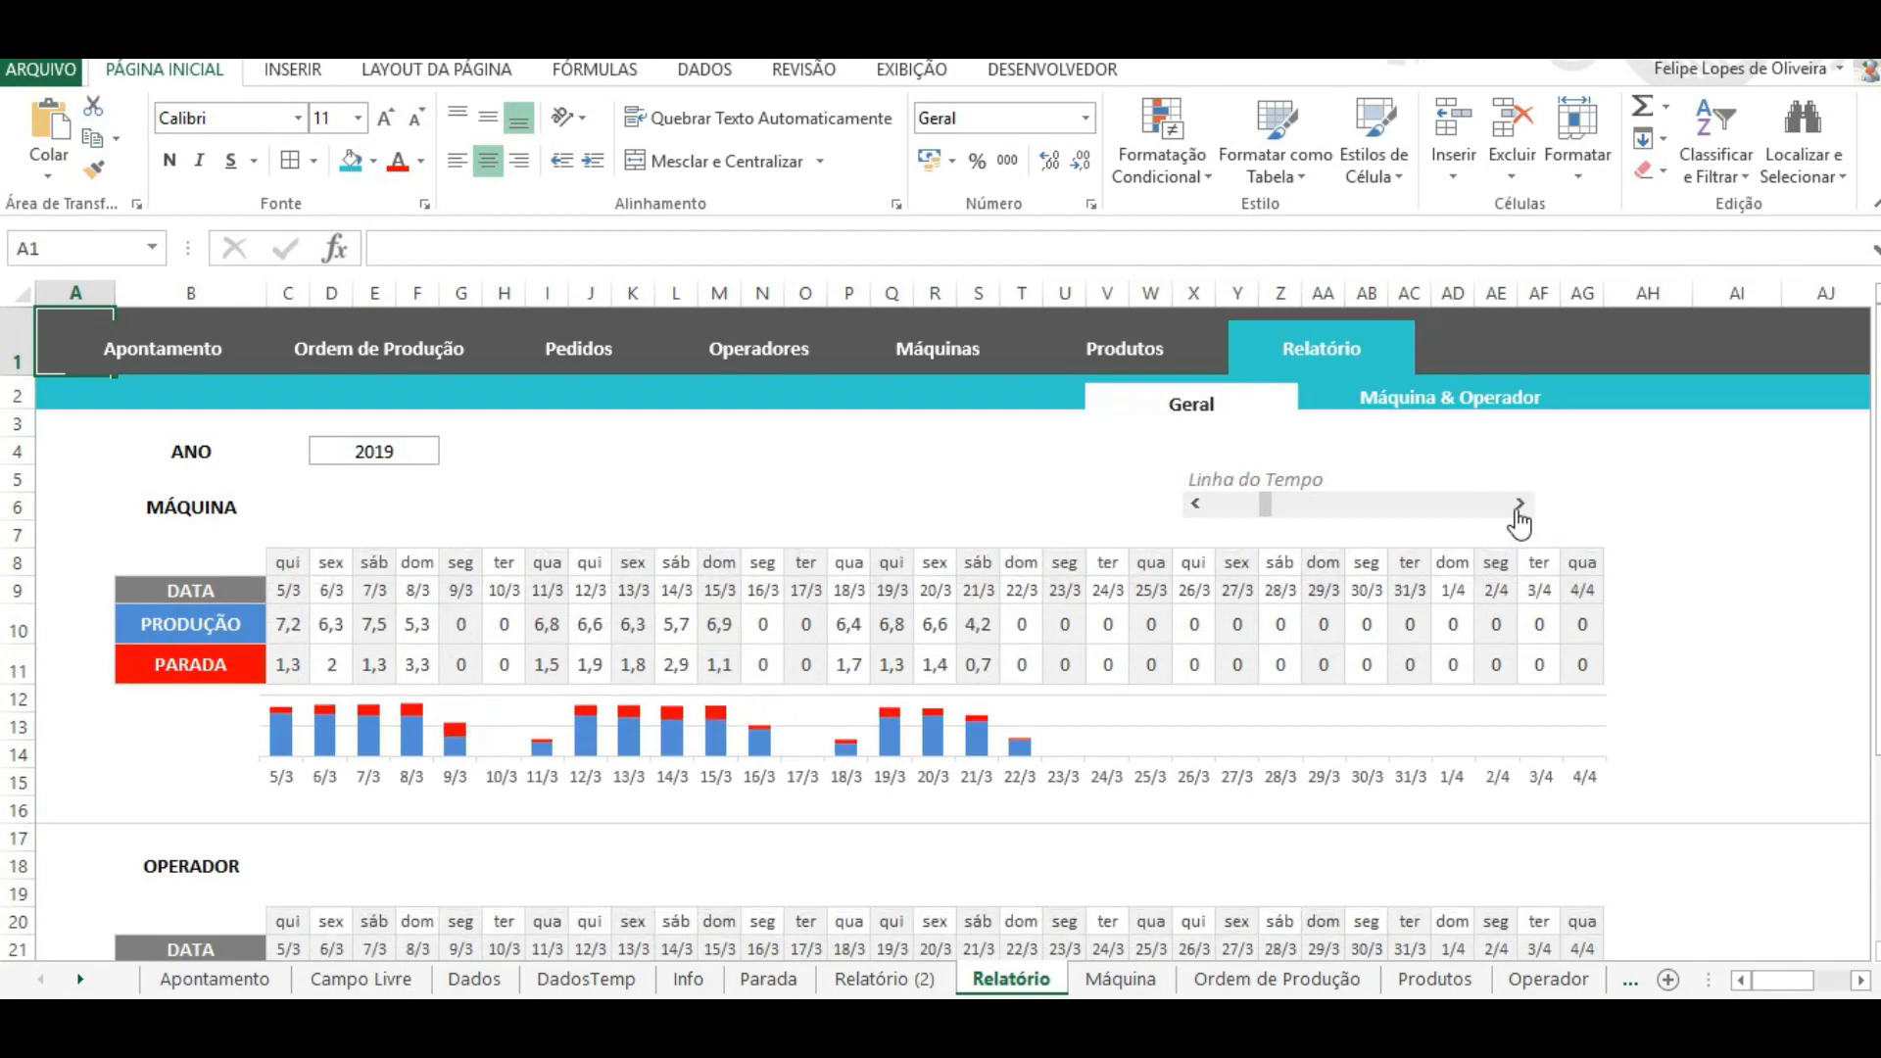
click(1519, 510)
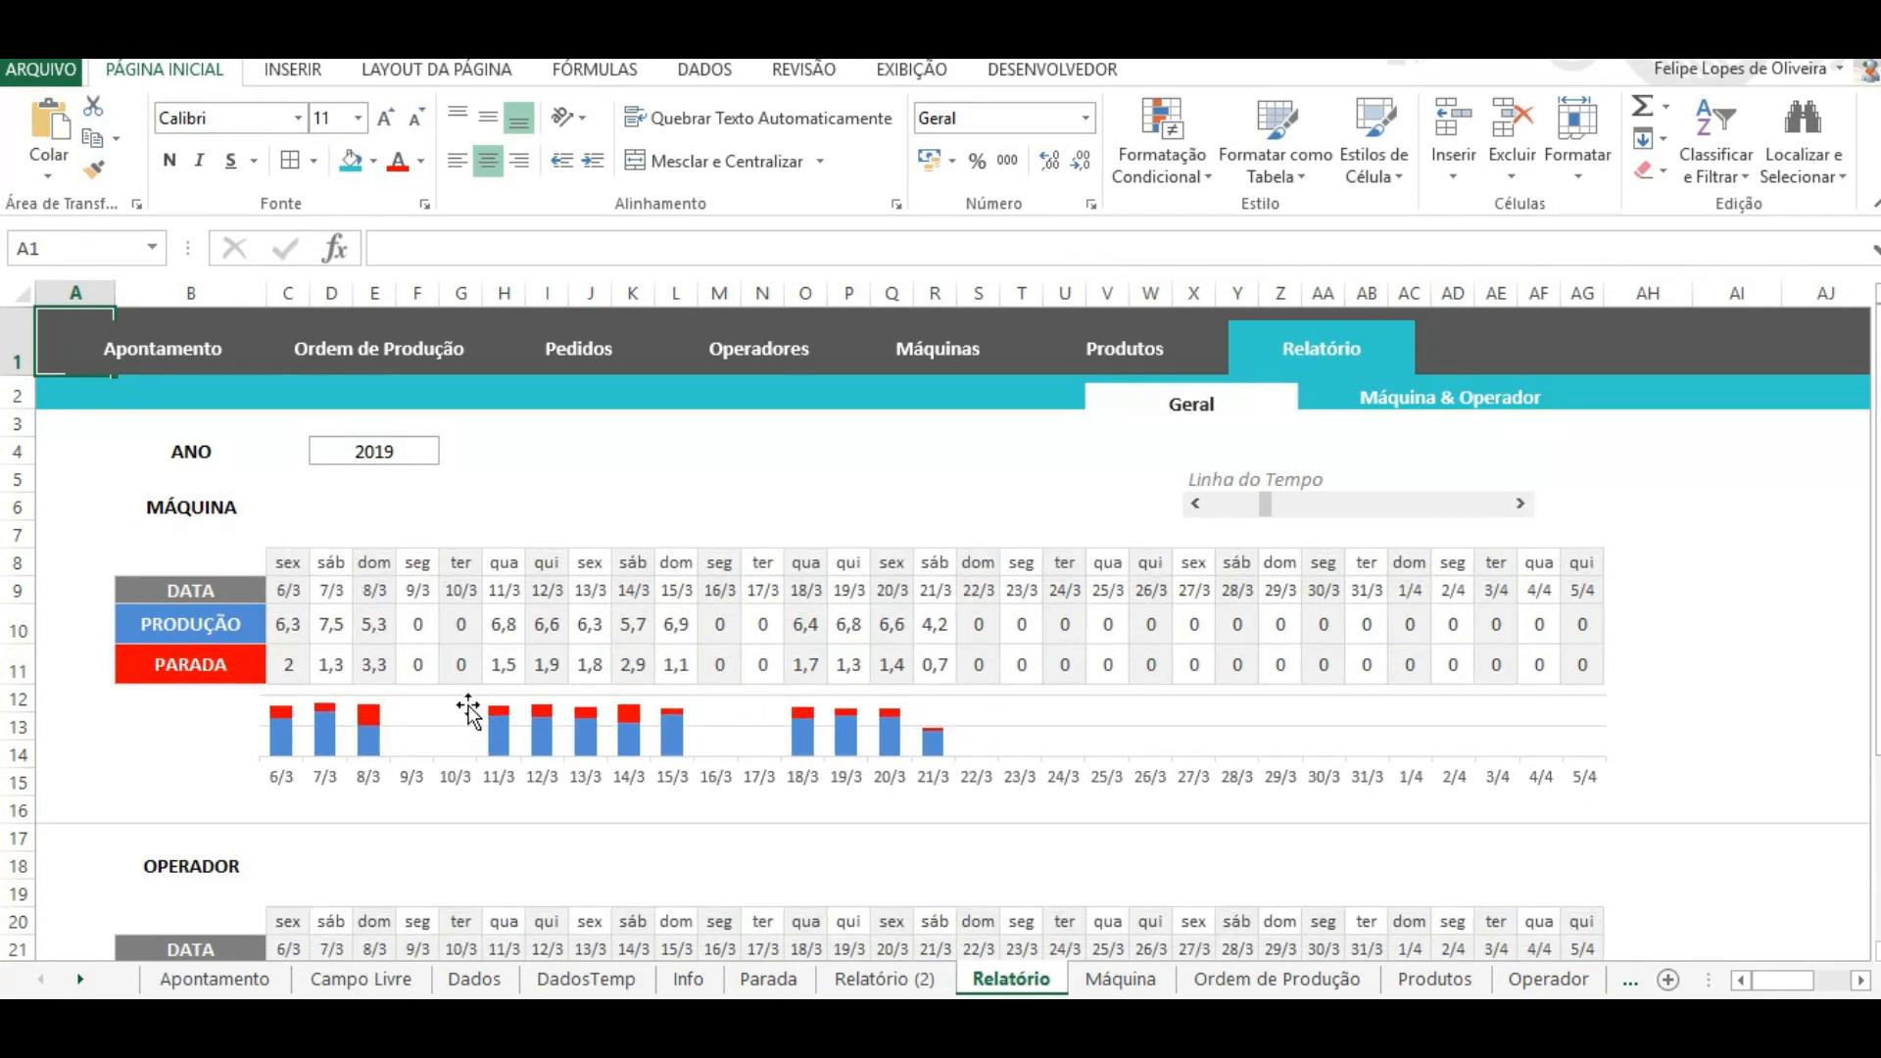
Step: View the Máquina & Operador report for FURADEIRA RADIAL and move its timeline back to start at 25/2
click(1425, 403)
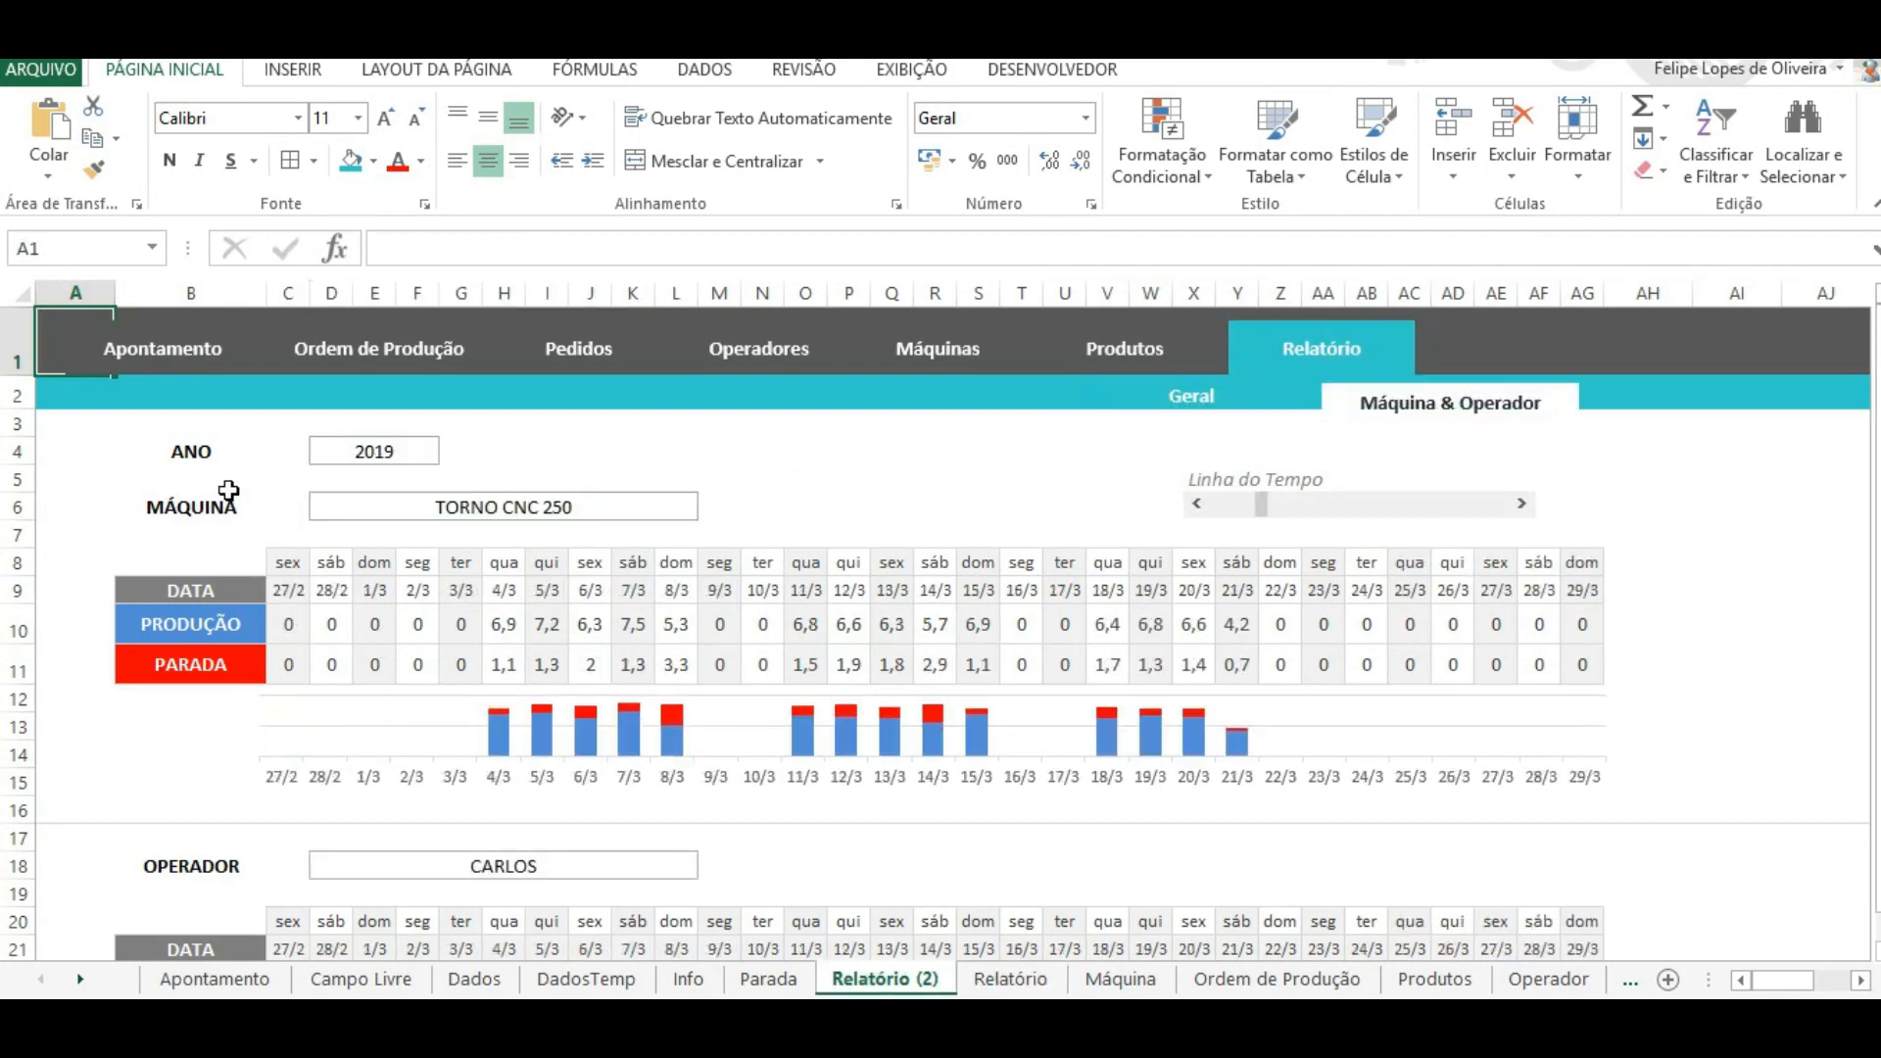
click(613, 504)
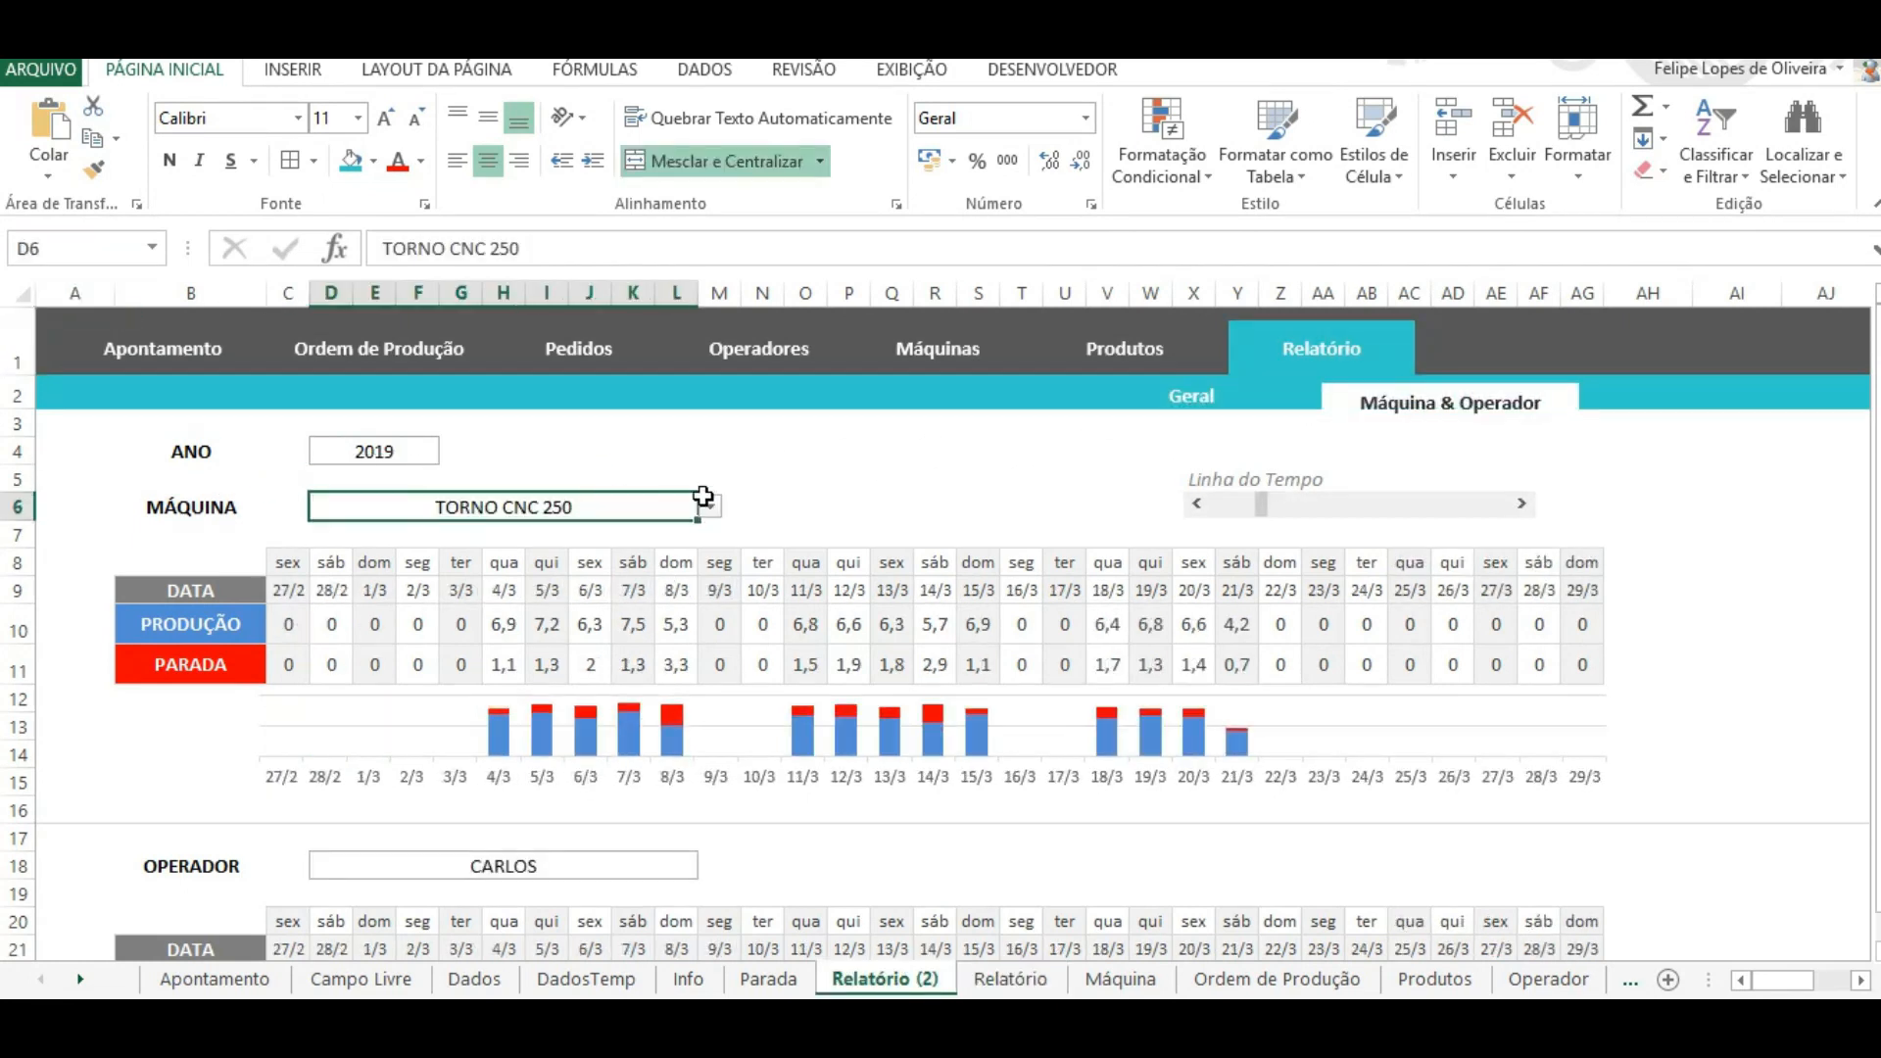
click(711, 507)
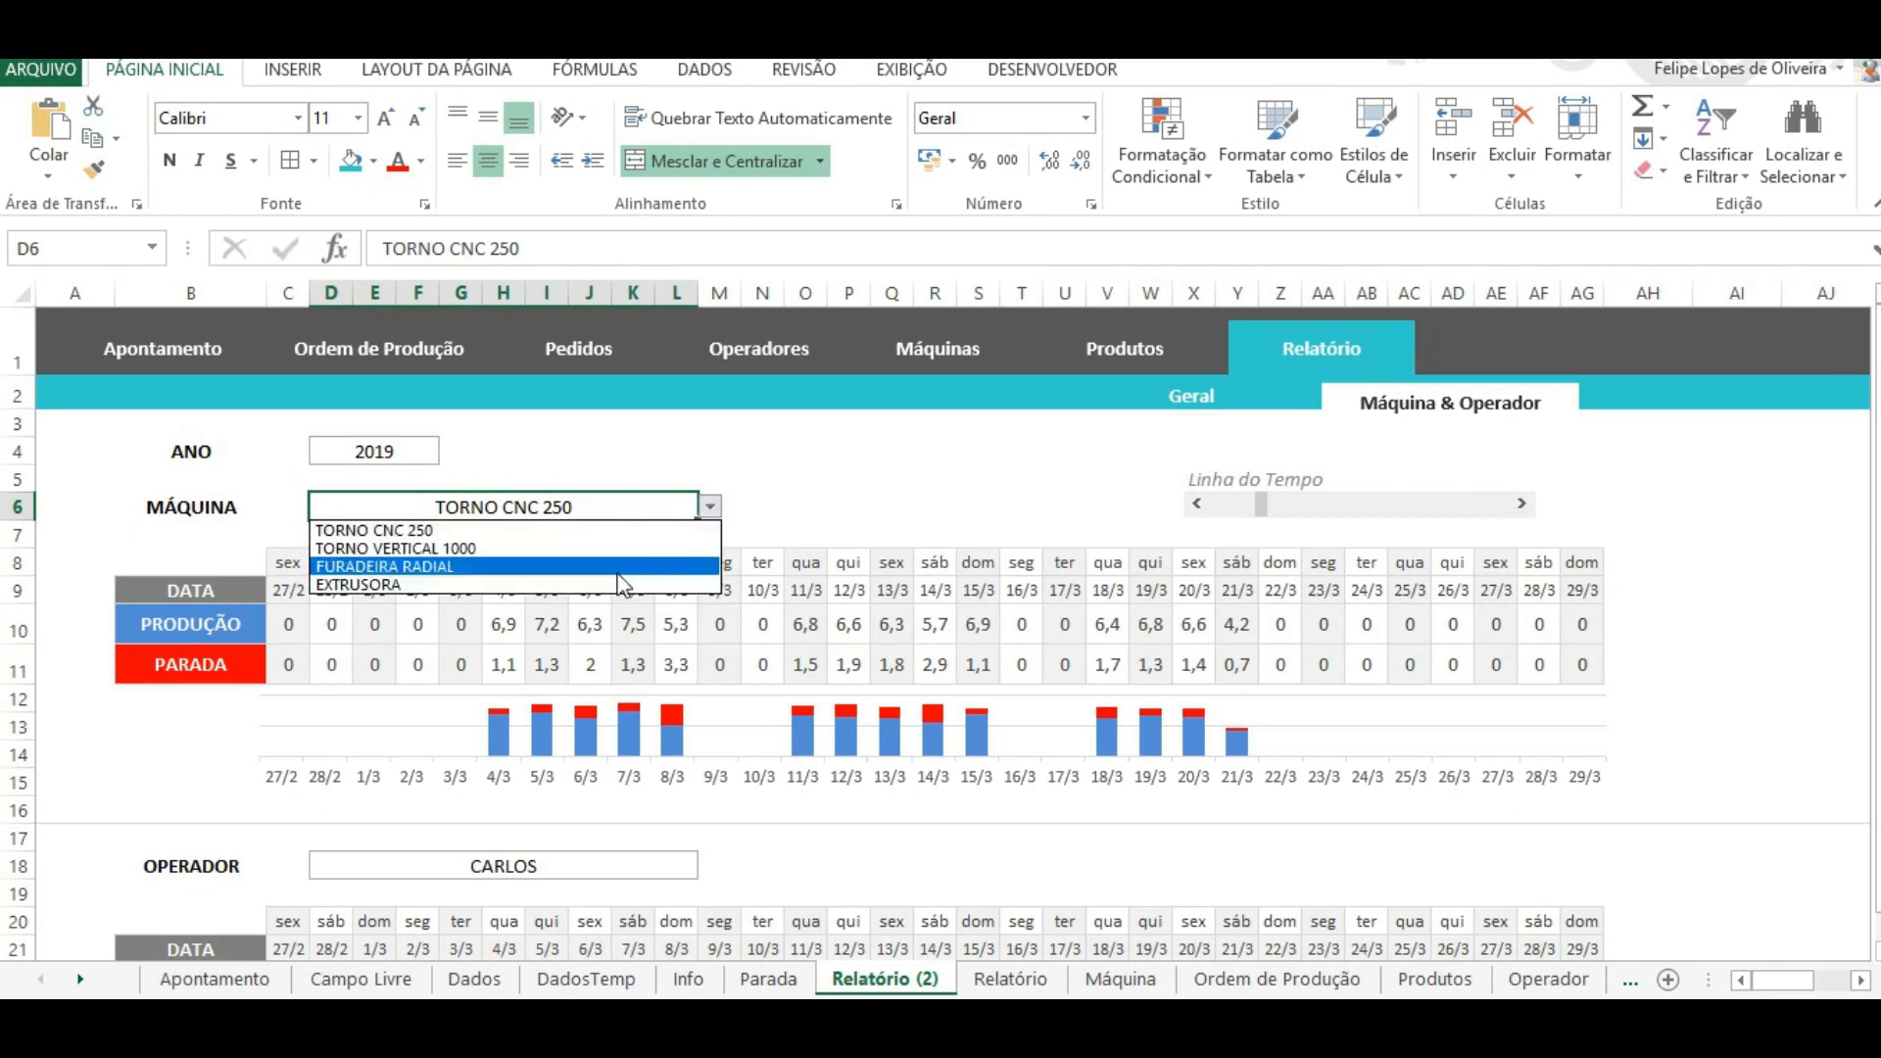
click(625, 568)
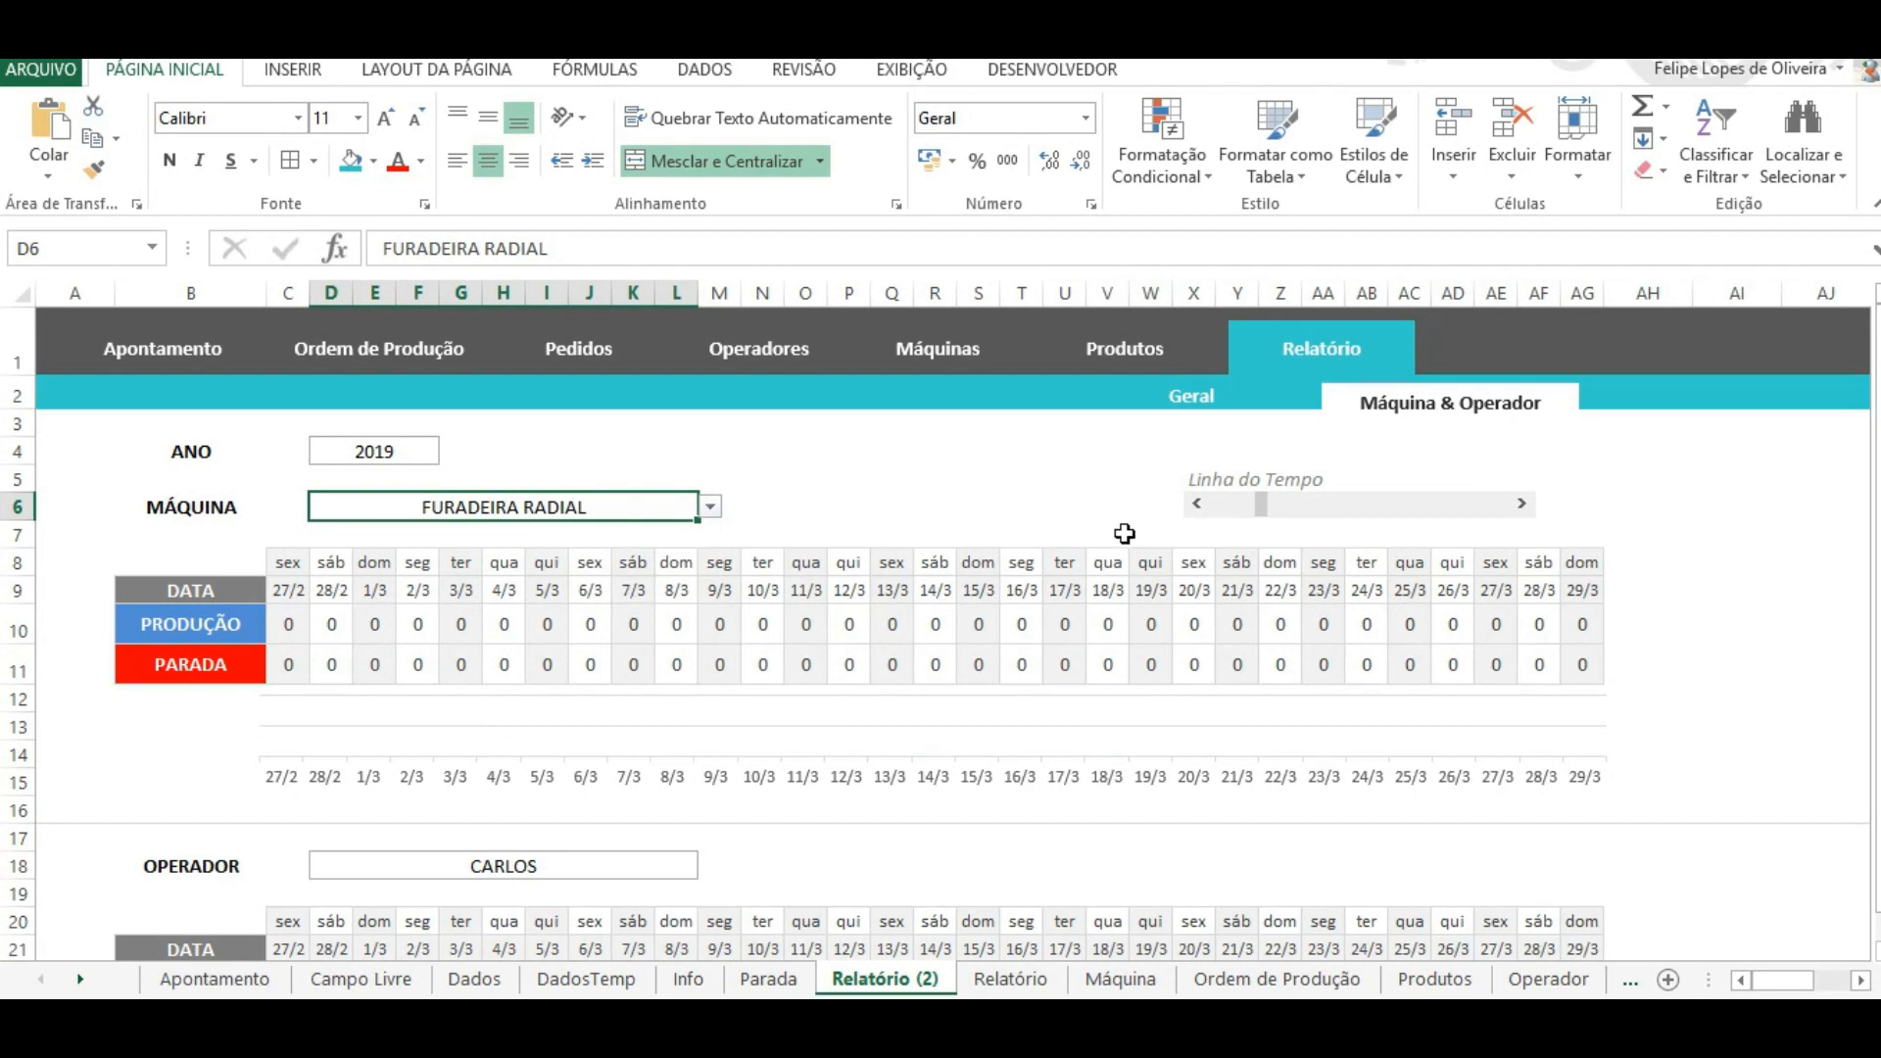
click(1196, 503)
click(1196, 504)
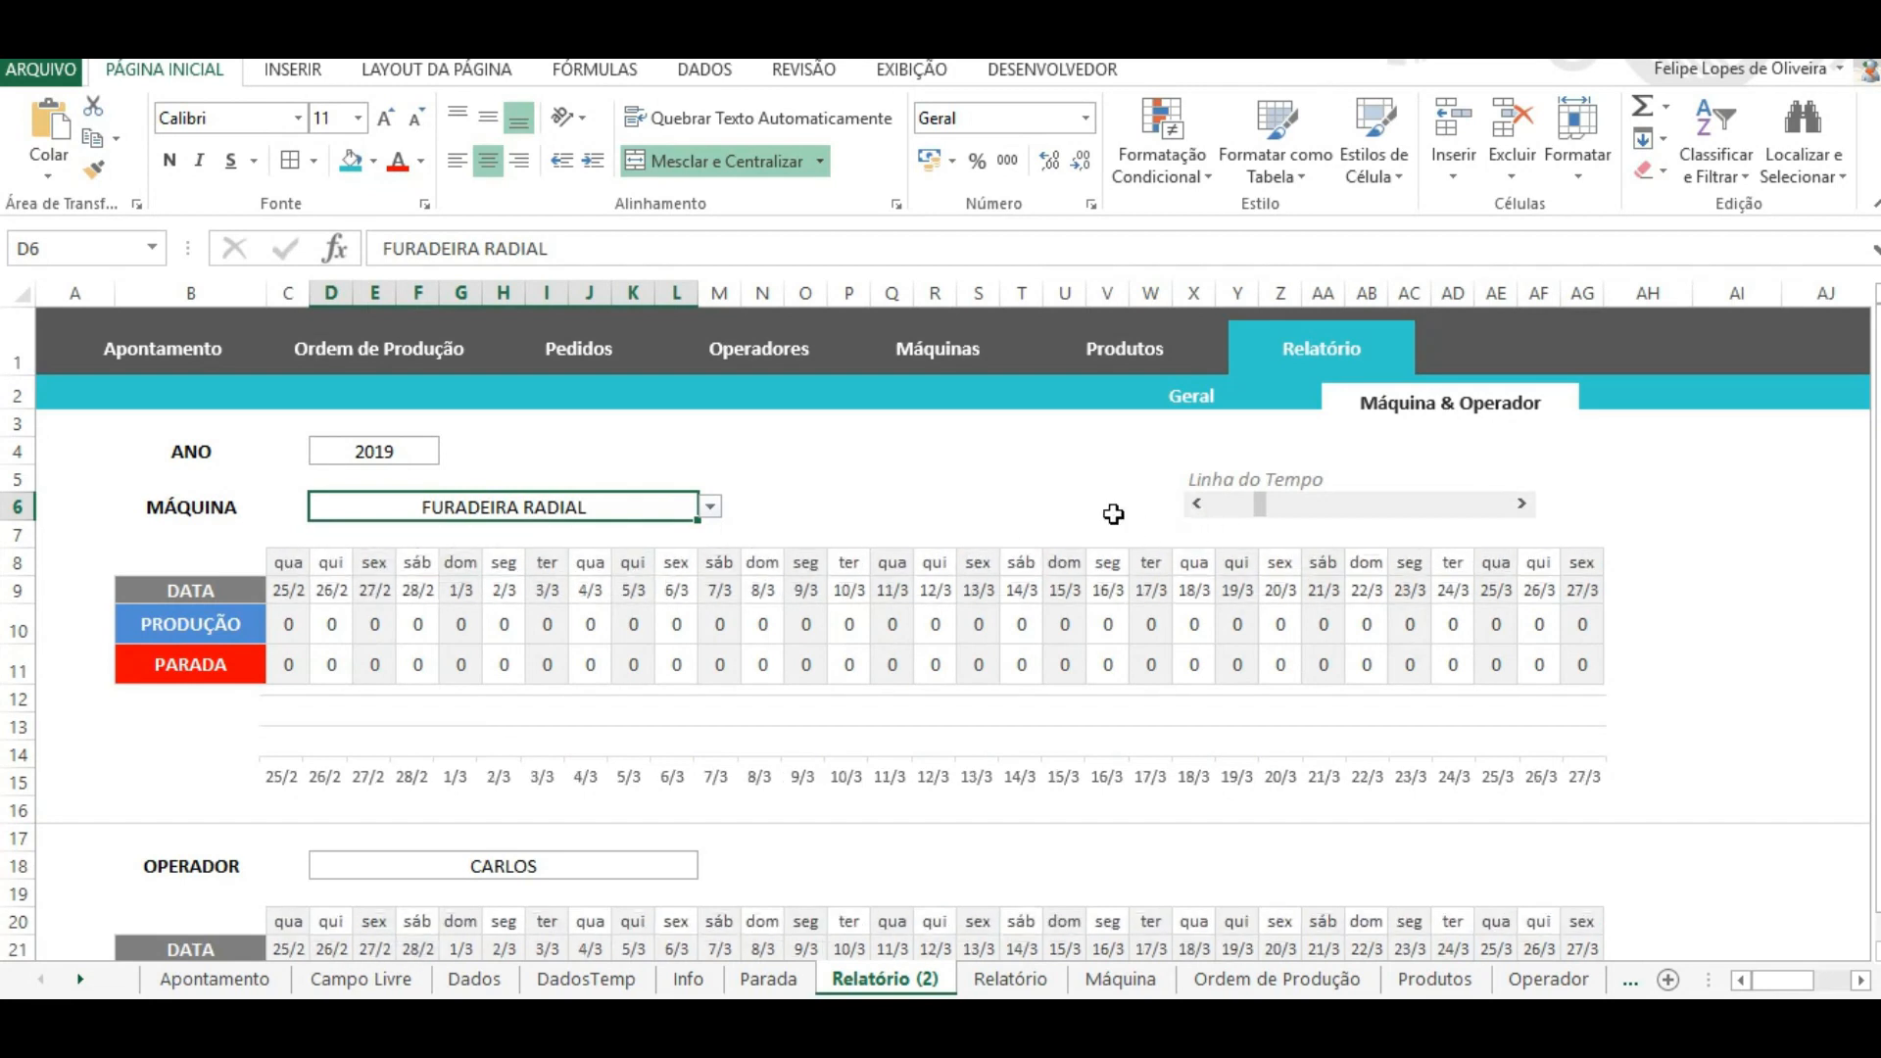
Step: Set the report's machine to TORNO CNC 250, view the operator section and return to Apontamento
click(711, 508)
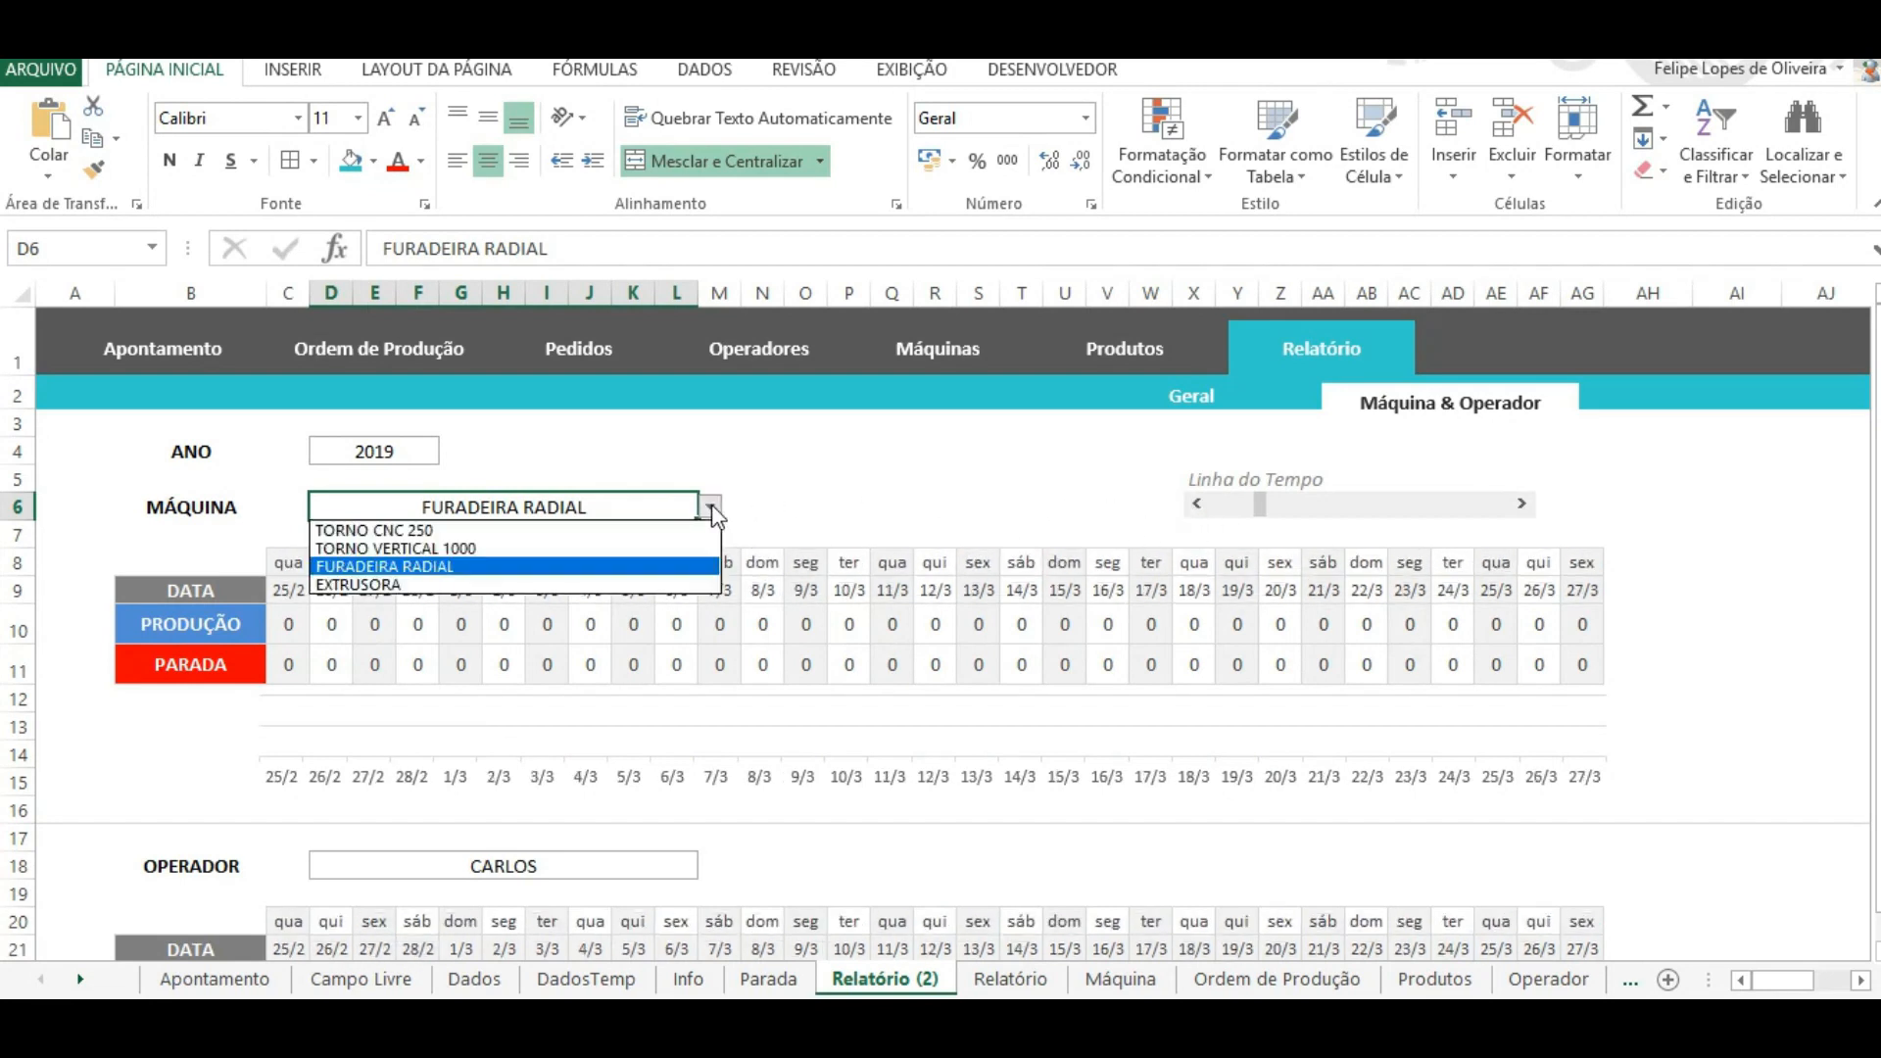
click(640, 532)
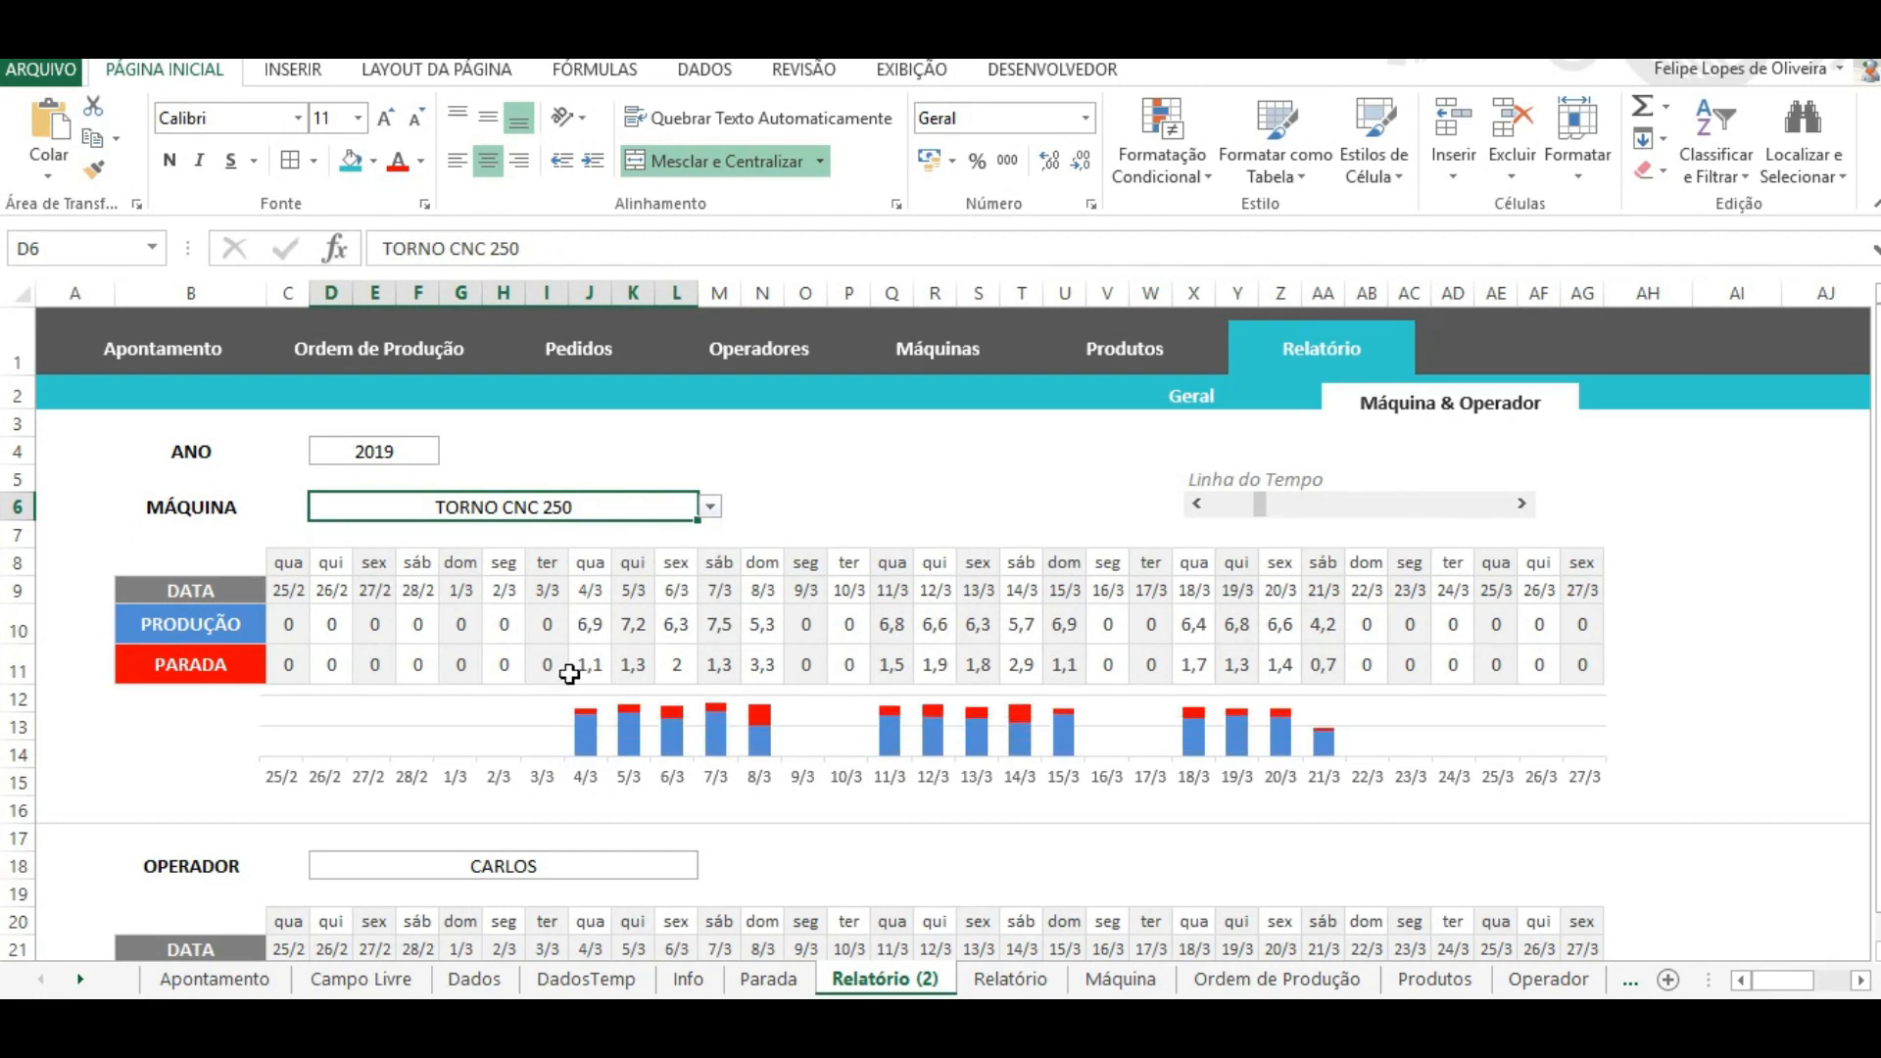
drag(1877, 387, 1877, 414)
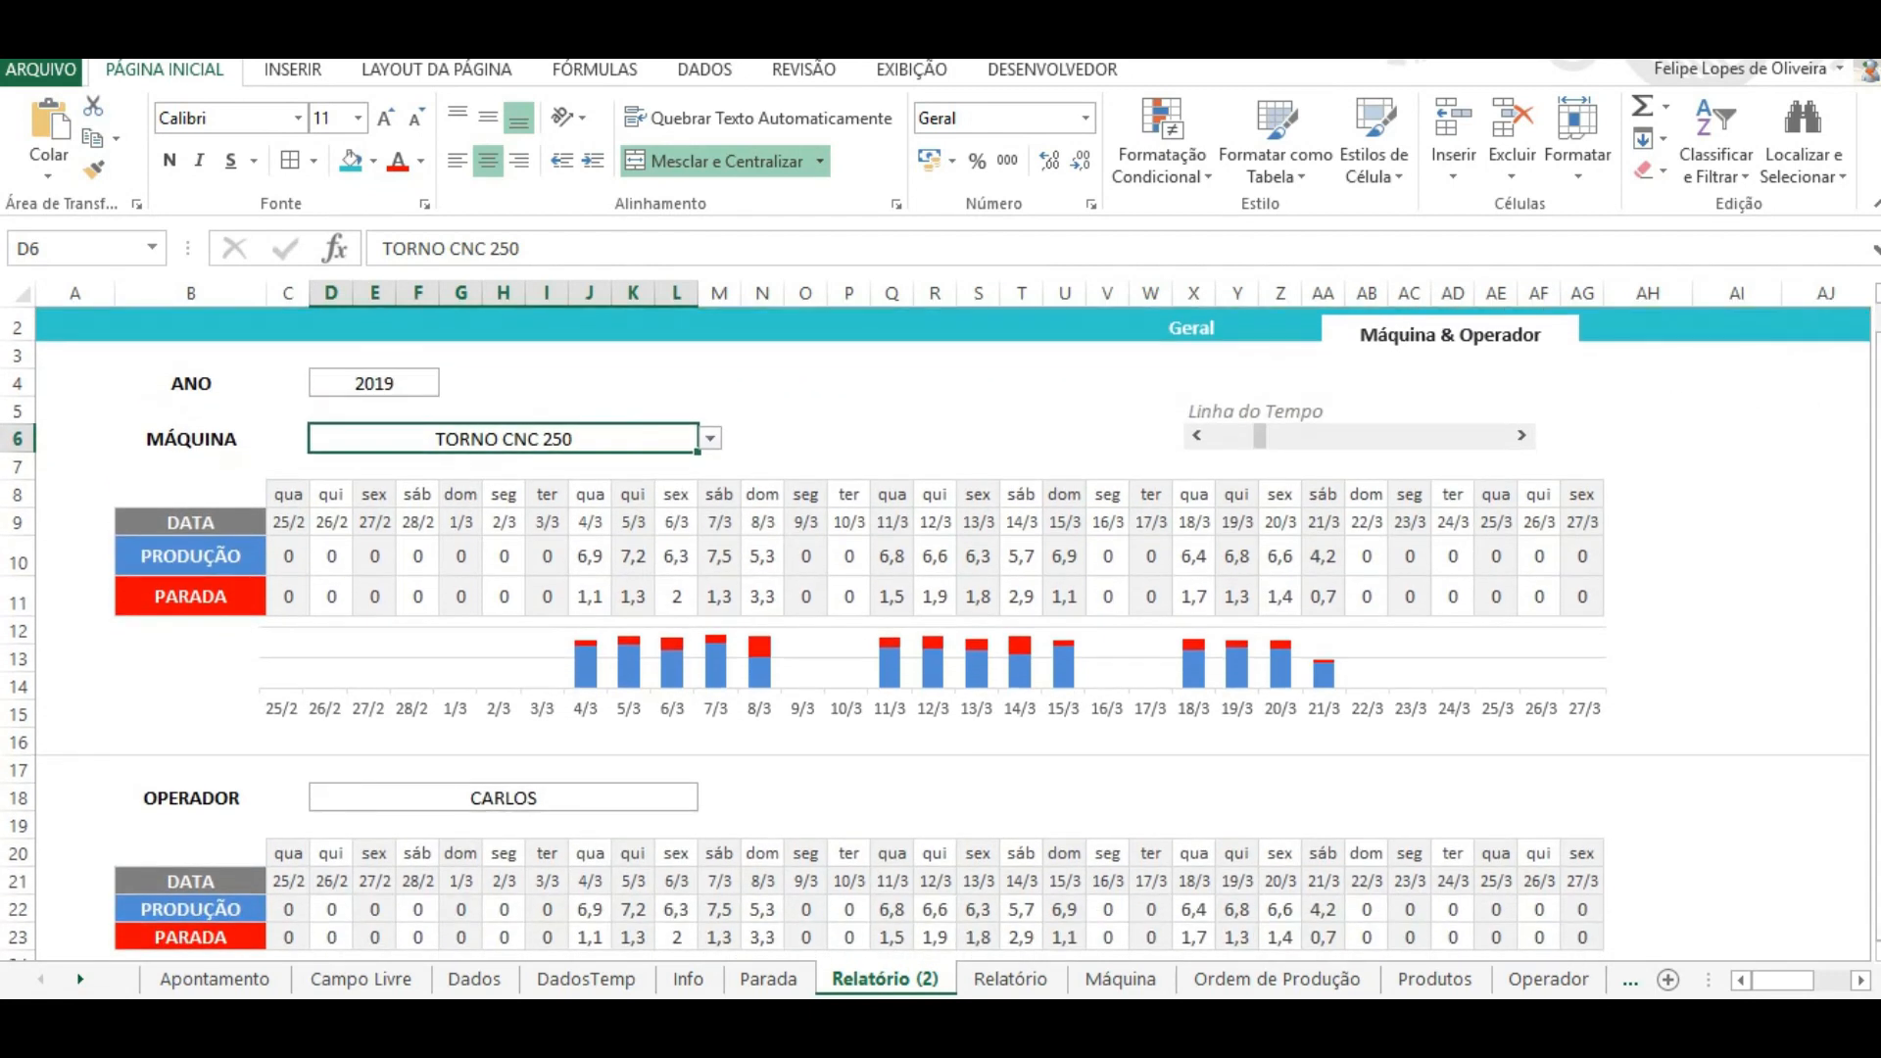
scroll(1877, 411, up, 1)
click(194, 362)
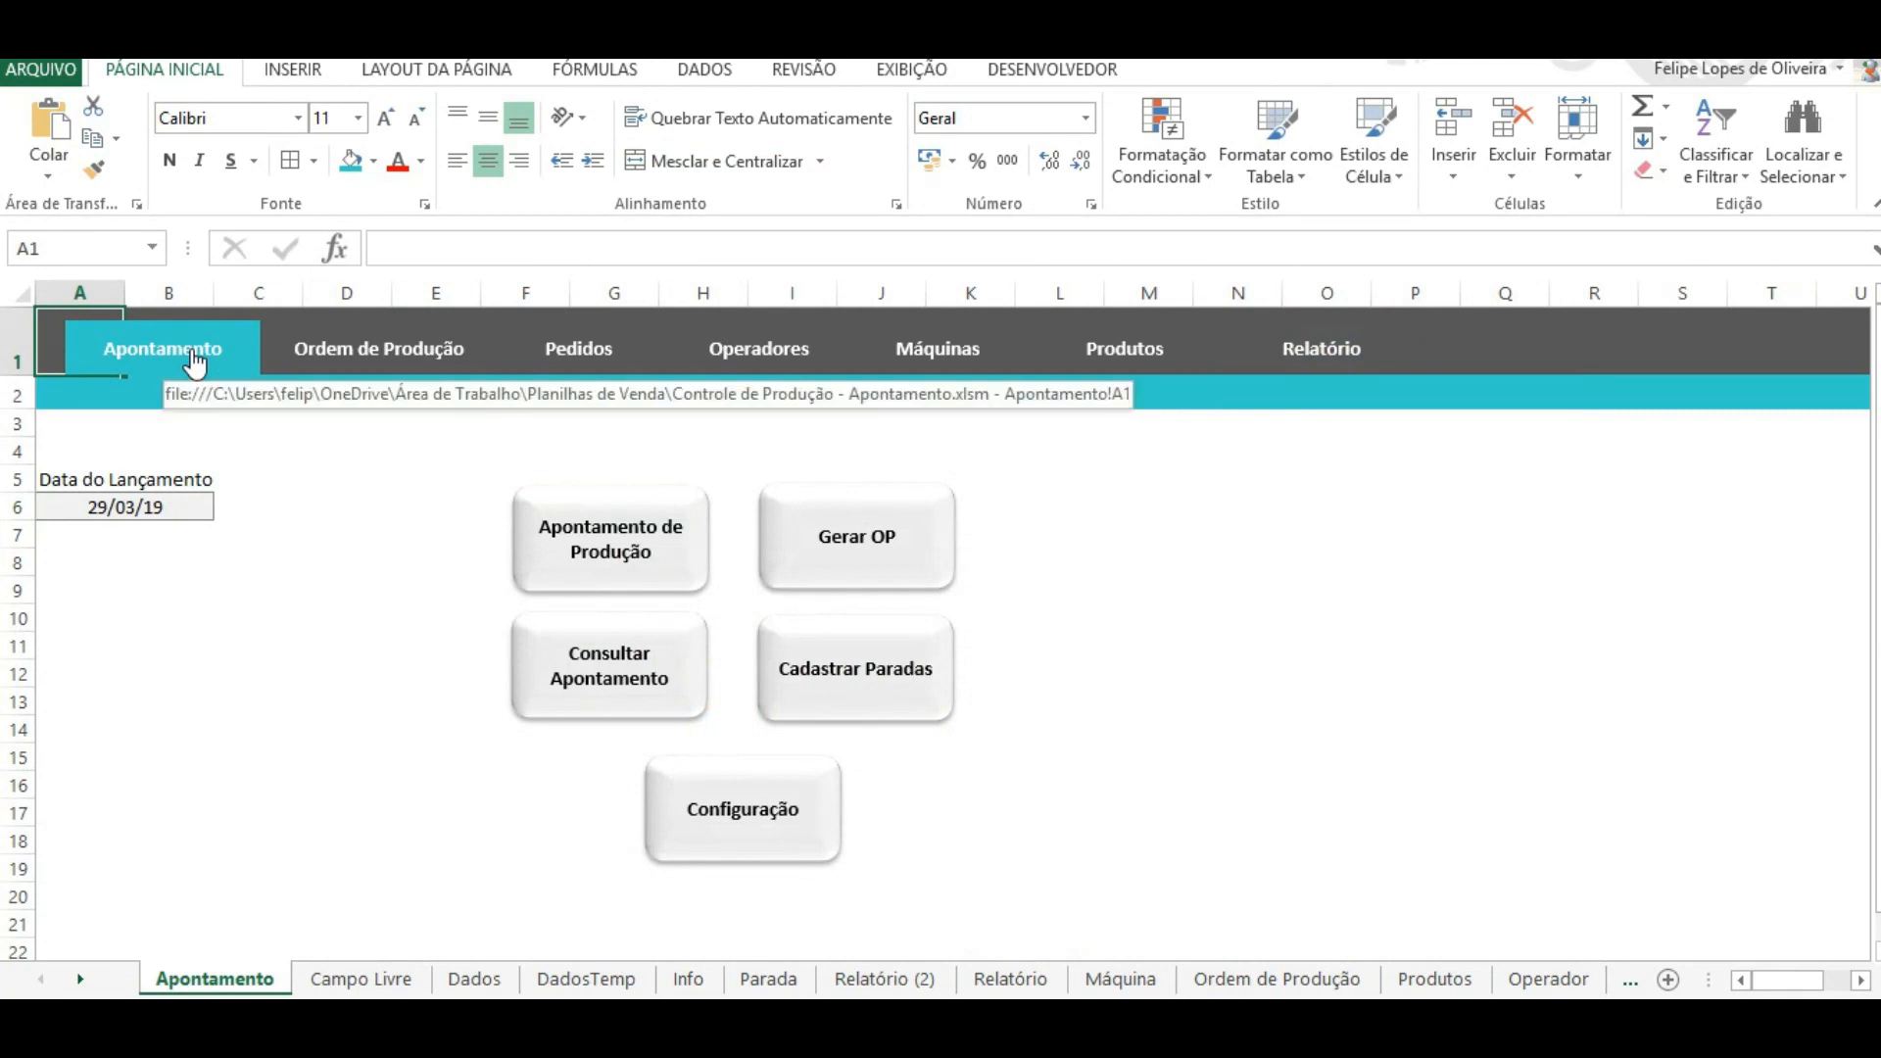